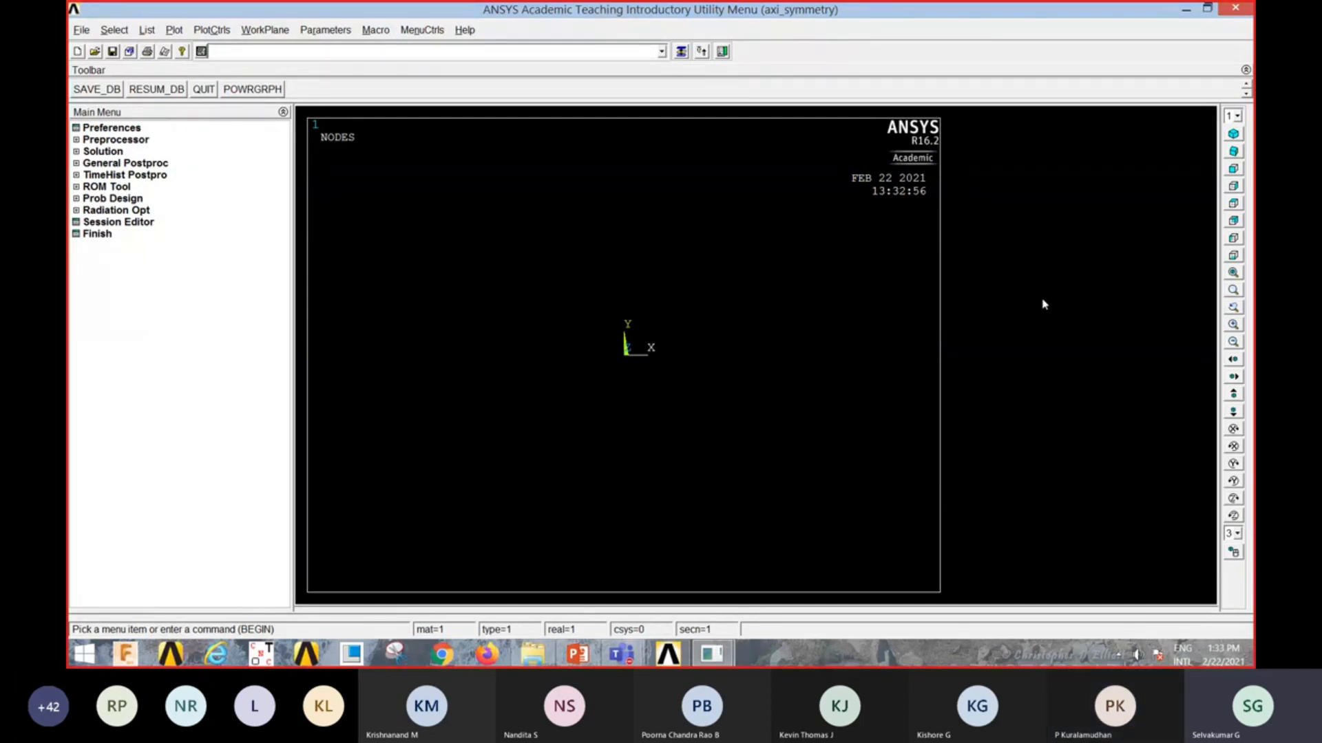
# Step: Restrict the discipline preferences to Structural and add the Solid Quad 4 node 182 element as type 1
pyautogui.click(105, 127)
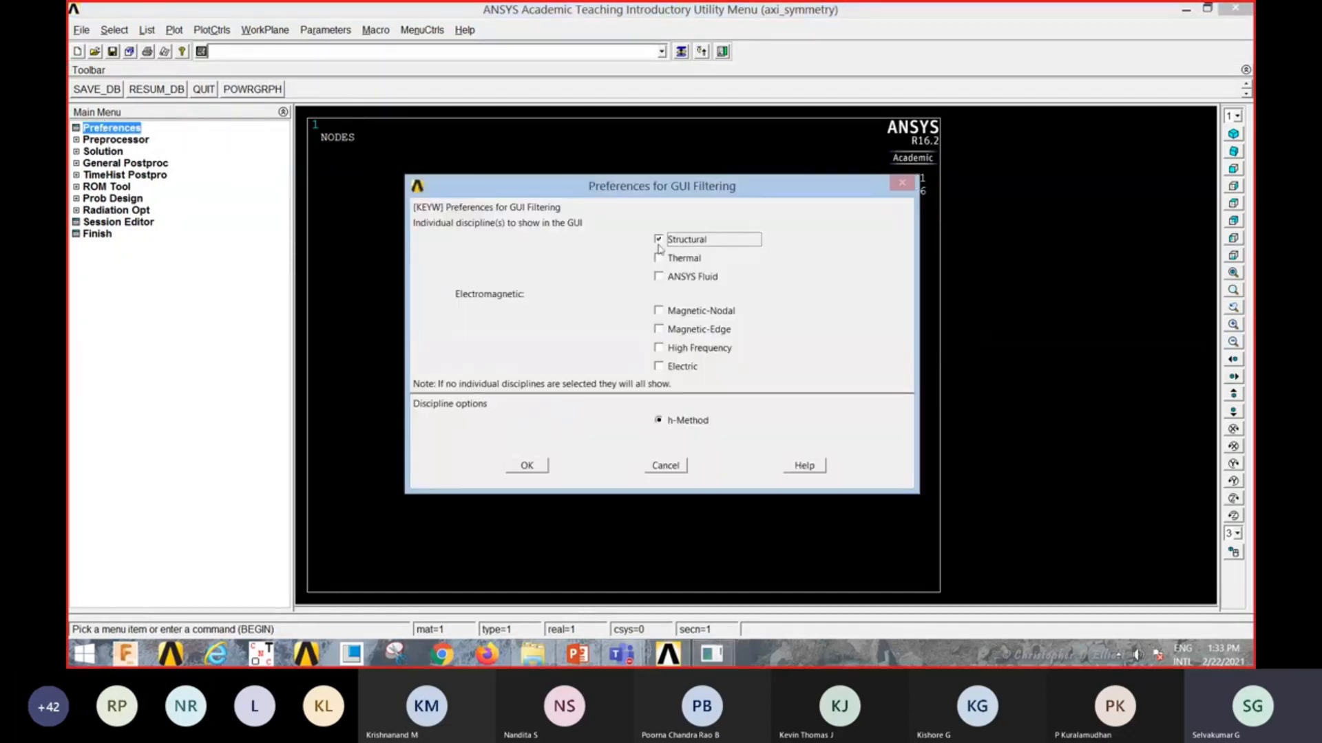
pyautogui.click(528, 467)
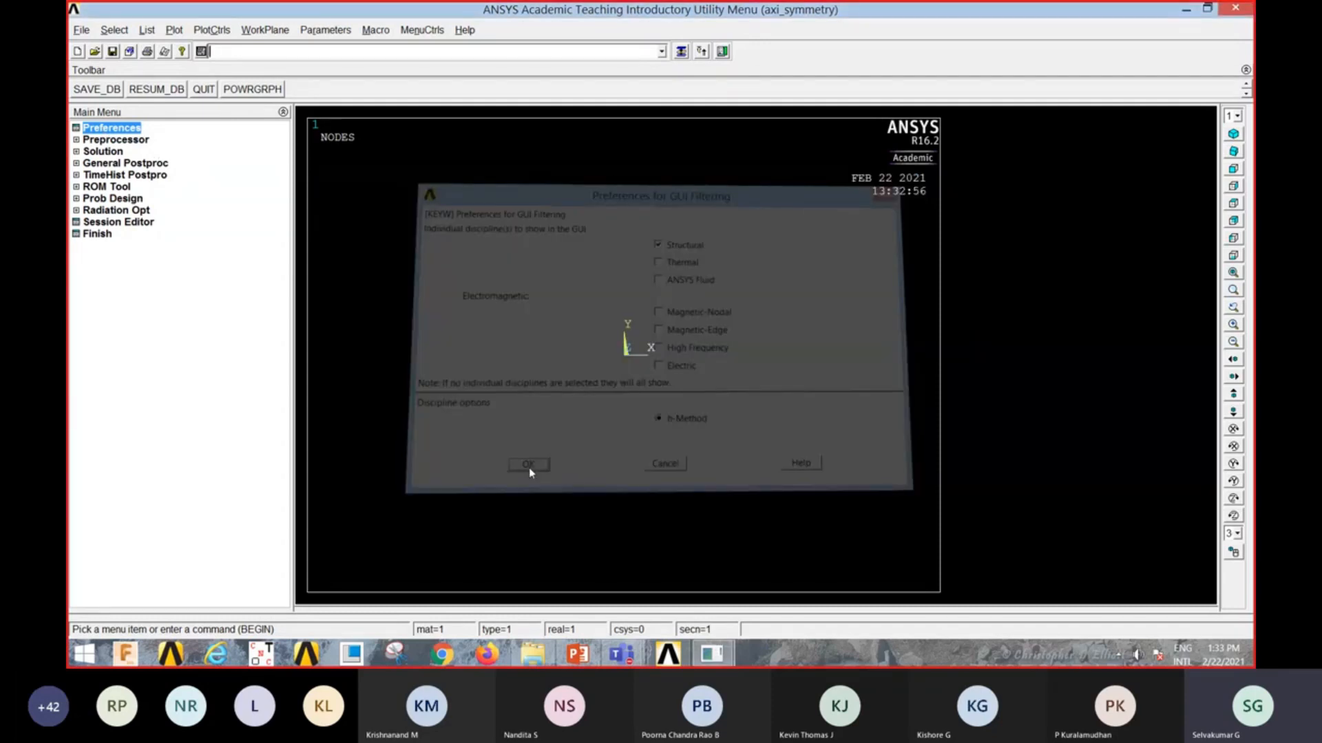
pyautogui.click(136, 140)
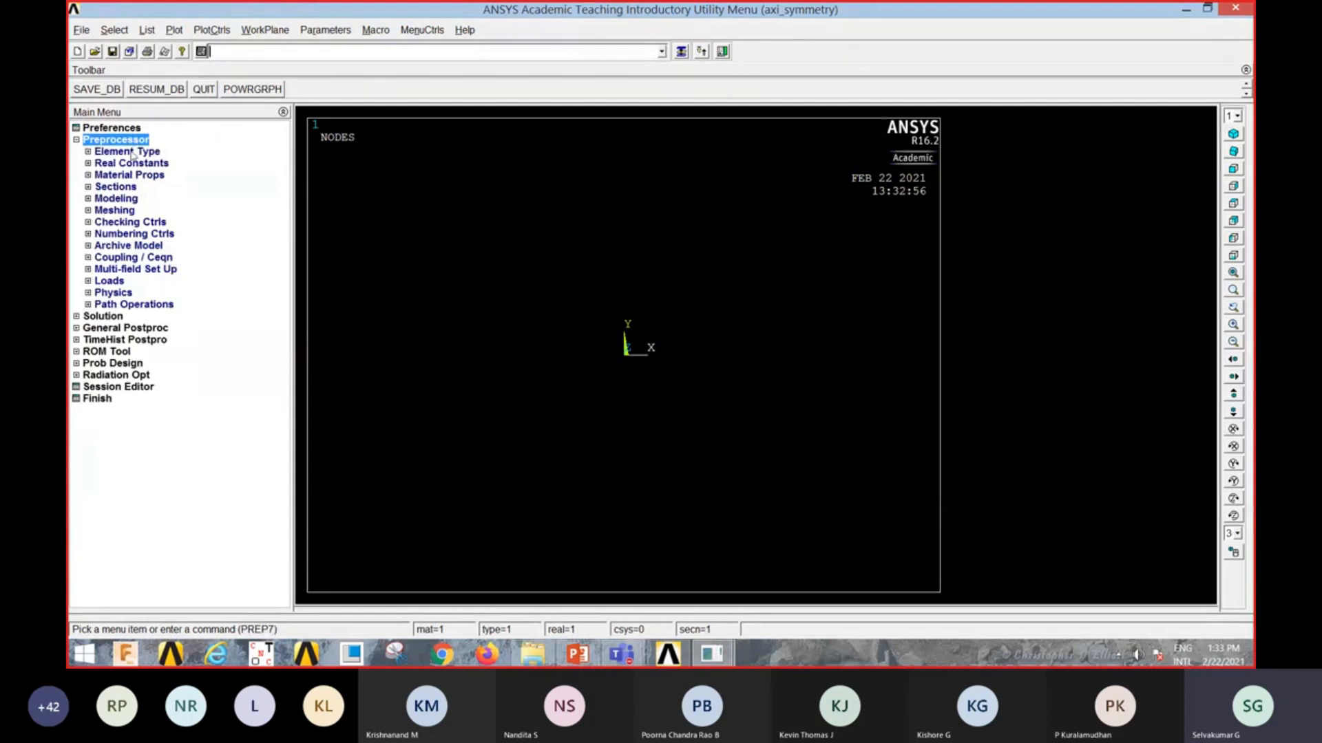
pyautogui.click(131, 152)
pyautogui.click(135, 163)
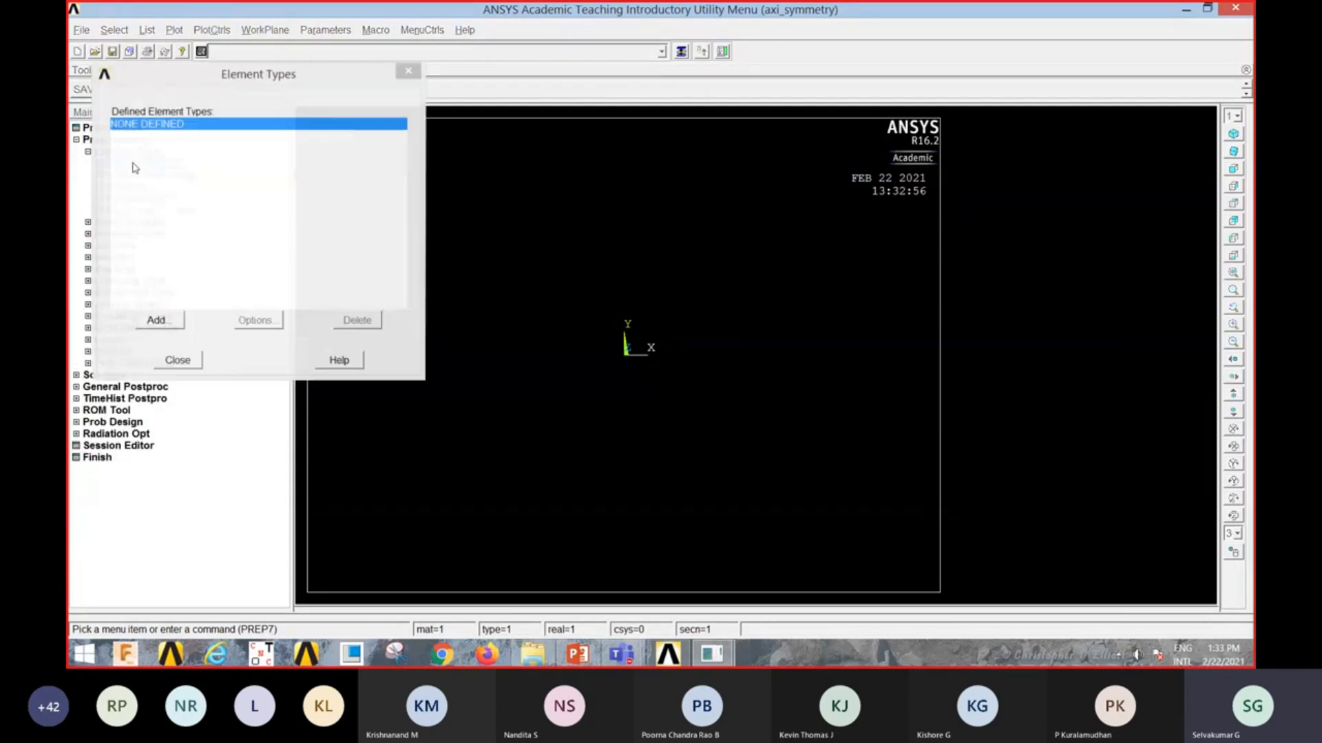
pyautogui.click(163, 321)
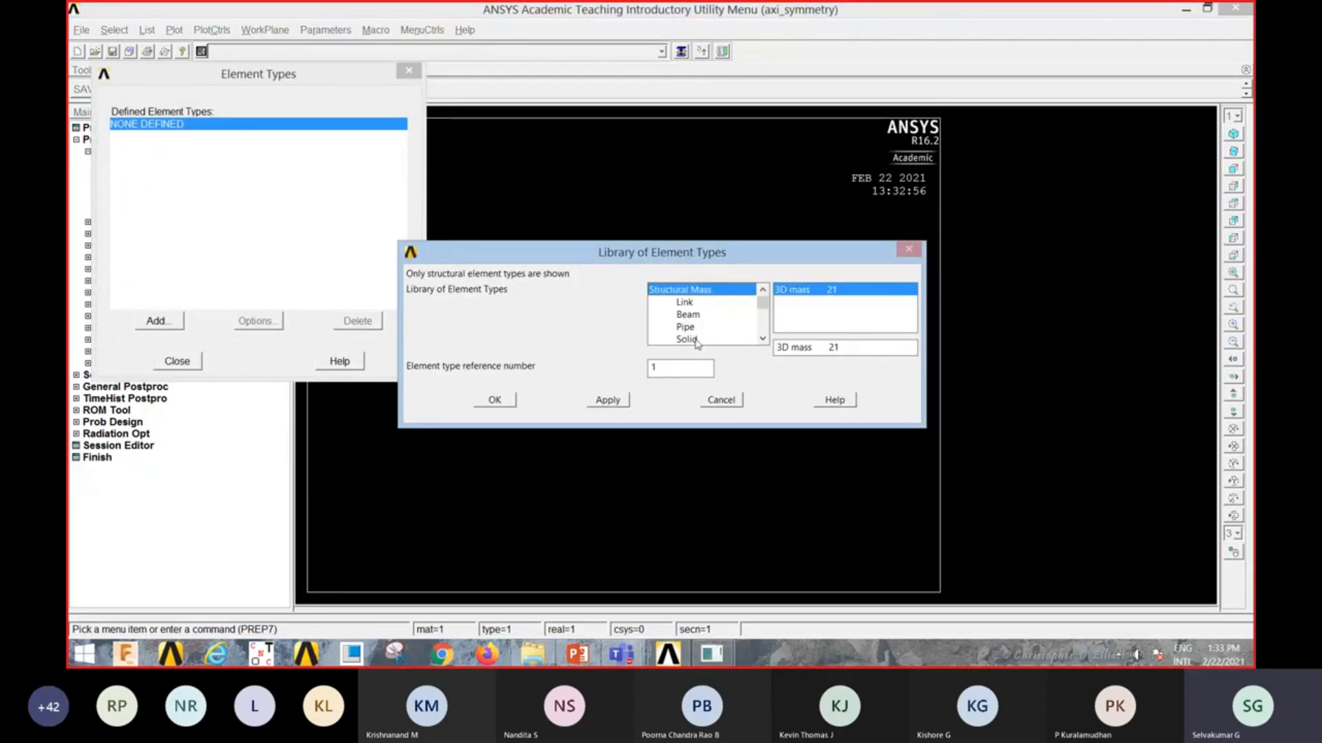
pyautogui.click(697, 342)
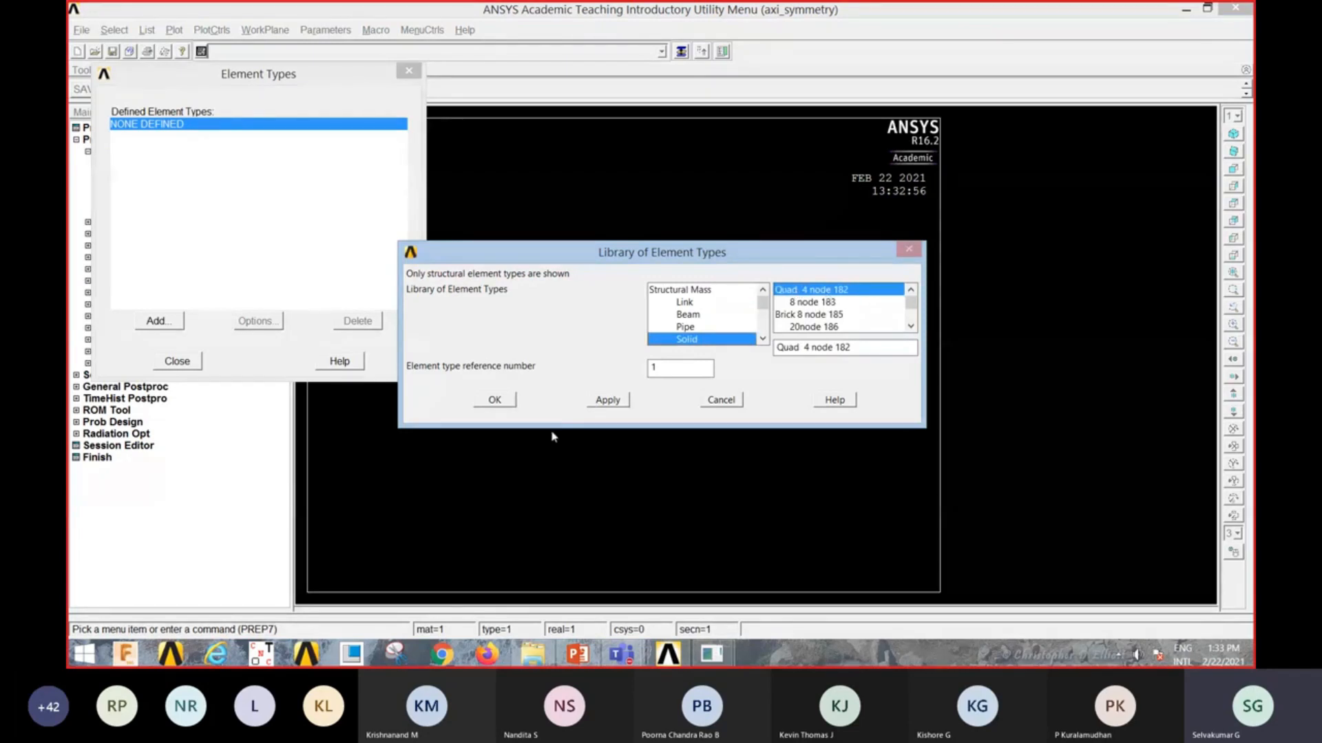
pyautogui.click(504, 402)
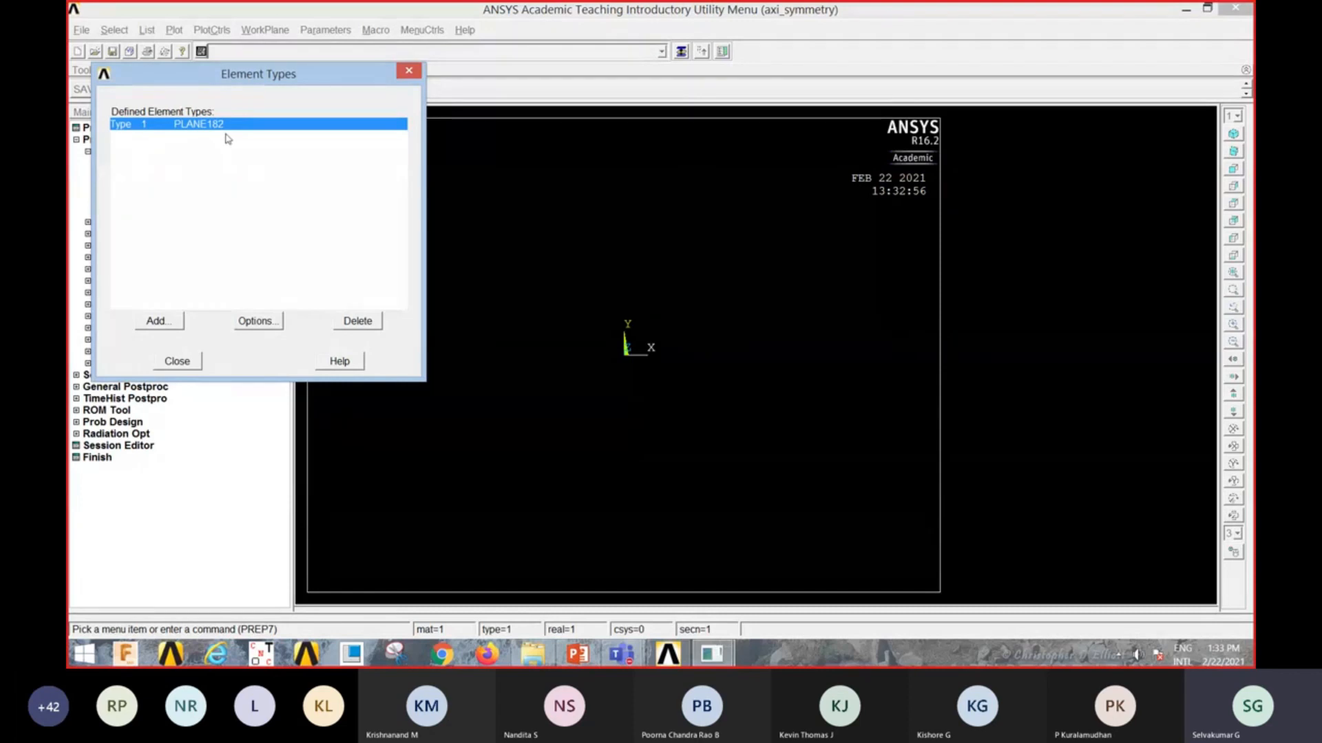
# Step: Set the PLANE182 element behavior (K3) to Axisymmetric and finish the element type definition
pyautogui.click(255, 321)
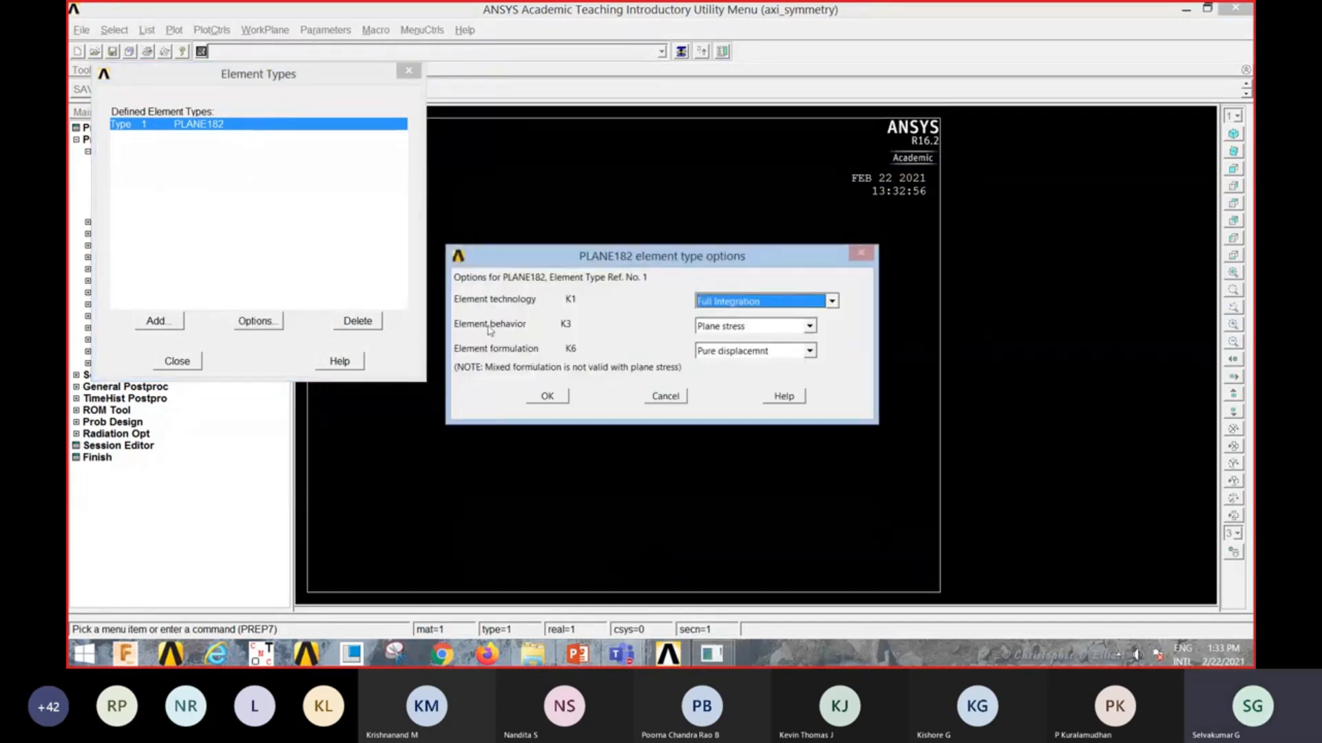
pyautogui.click(811, 331)
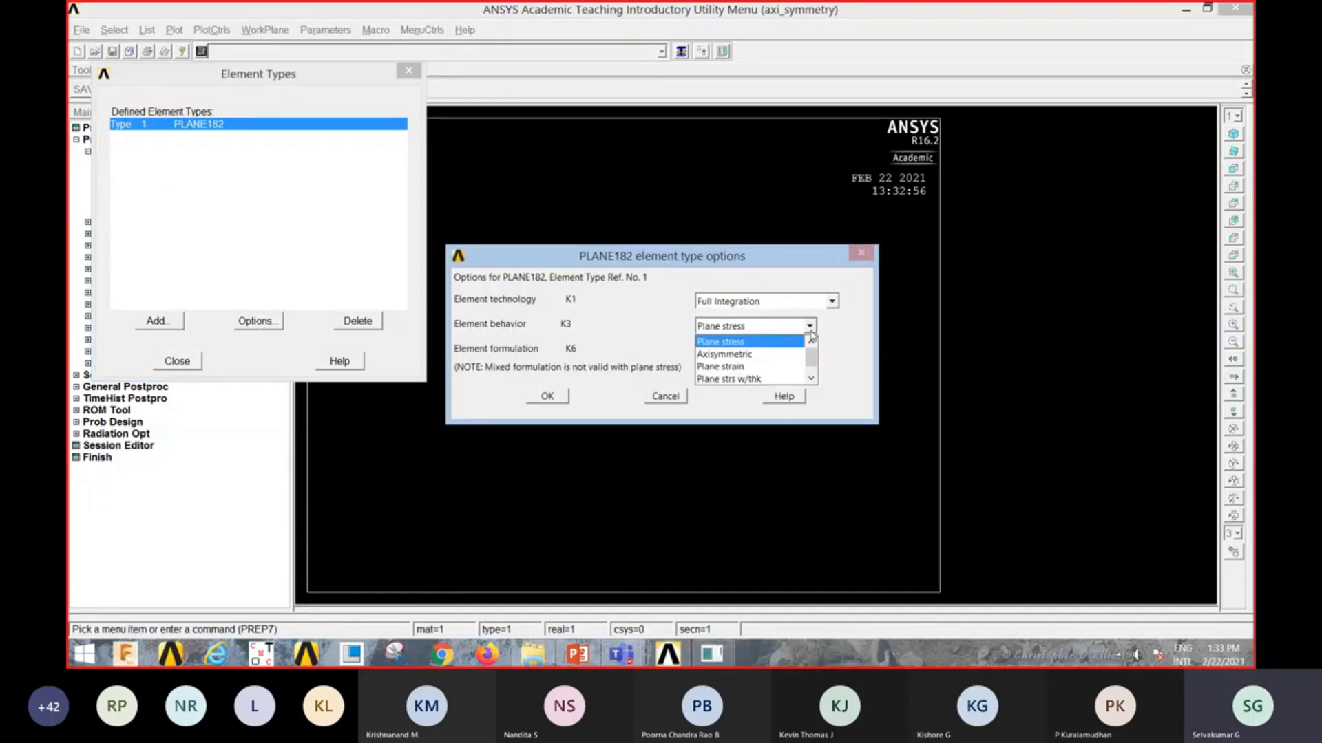
pyautogui.click(724, 354)
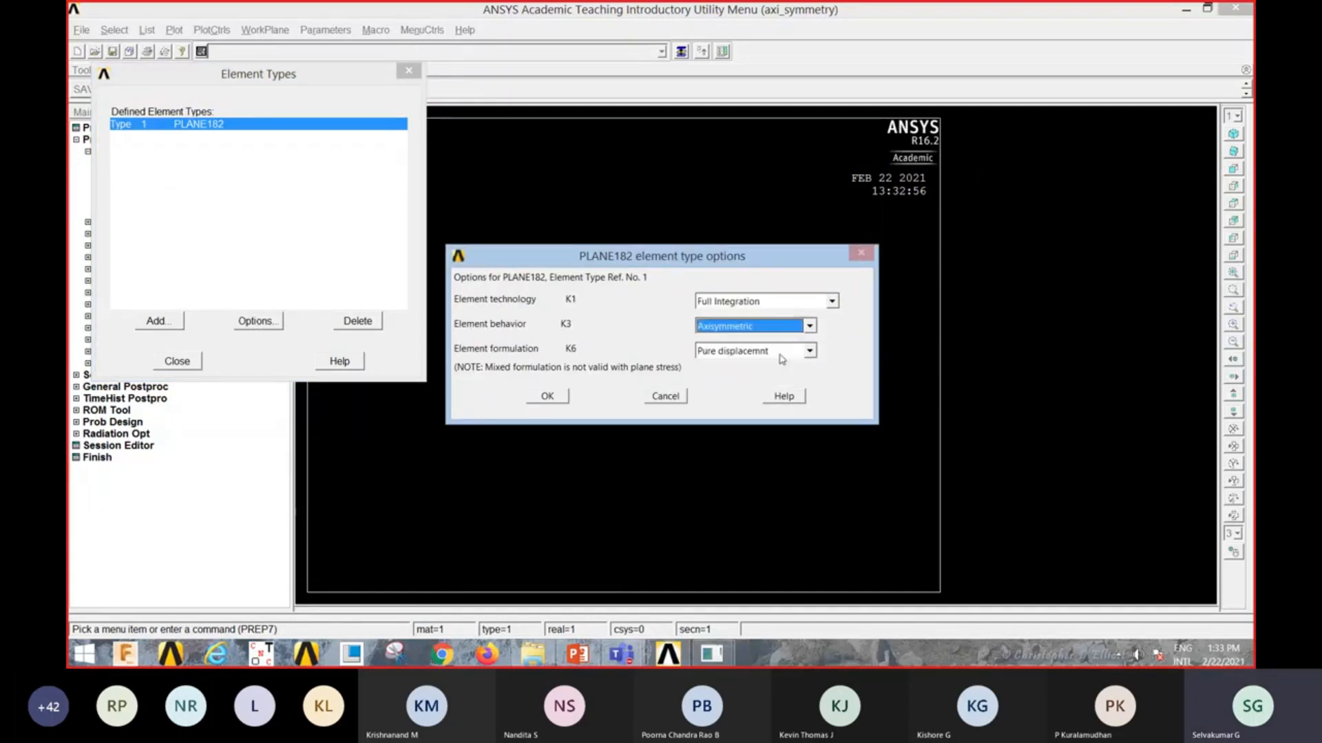
pyautogui.click(547, 397)
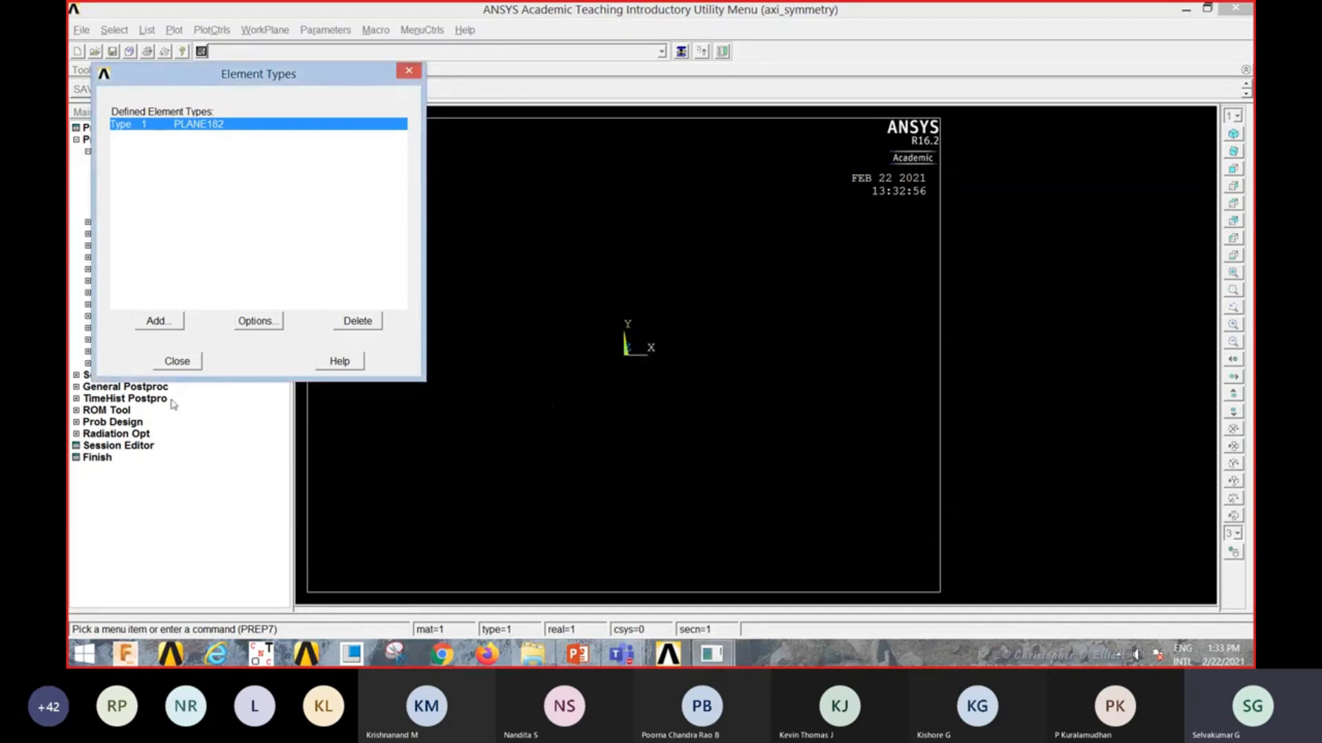
pyautogui.click(178, 362)
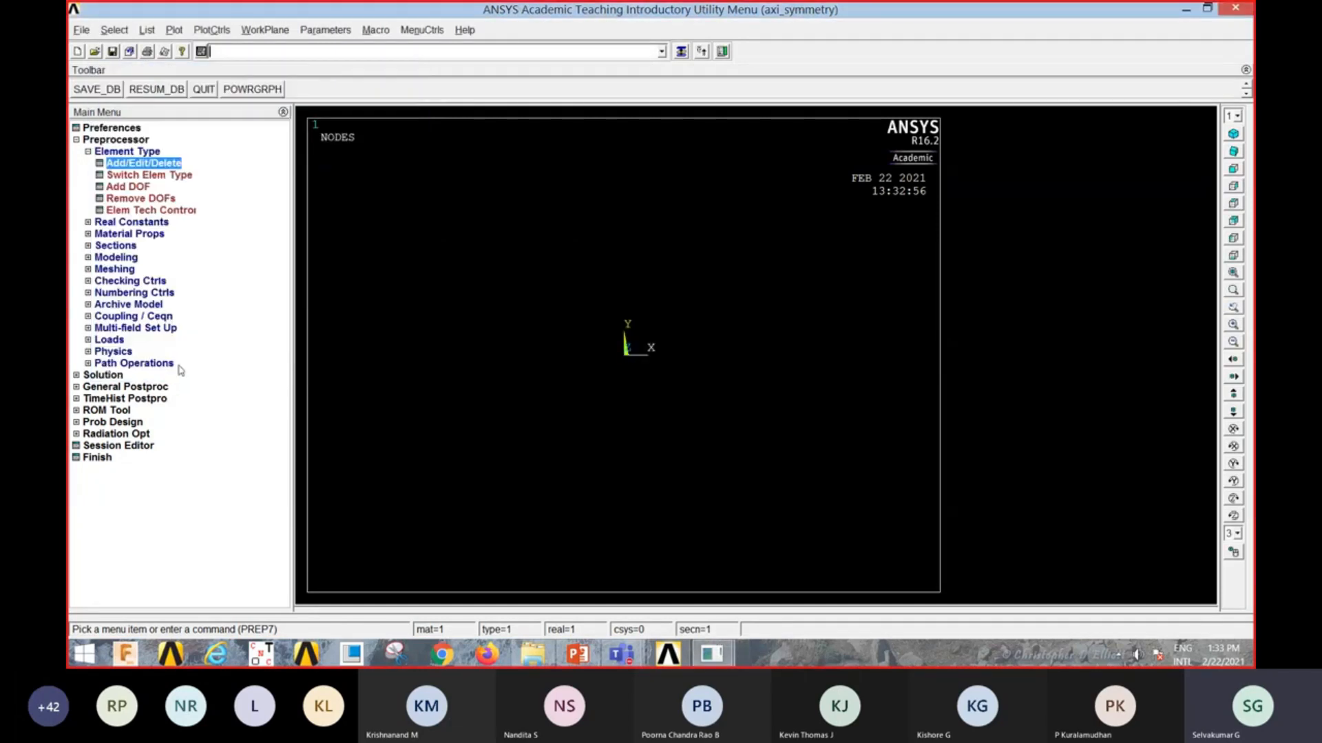
# Step: Define material model 1 as structural linear elastic isotropic with EX 200000 and PRXY 0.3
pyautogui.click(131, 234)
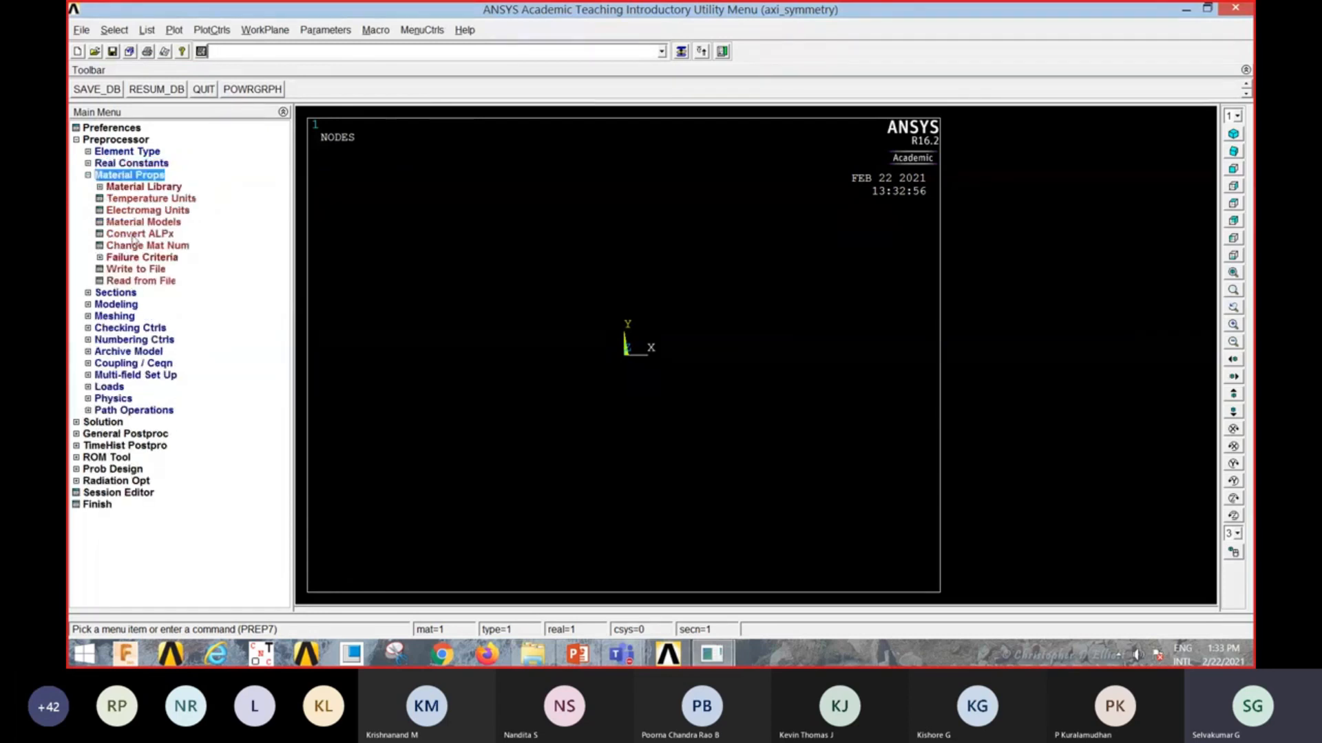
pyautogui.doubleClick(149, 223)
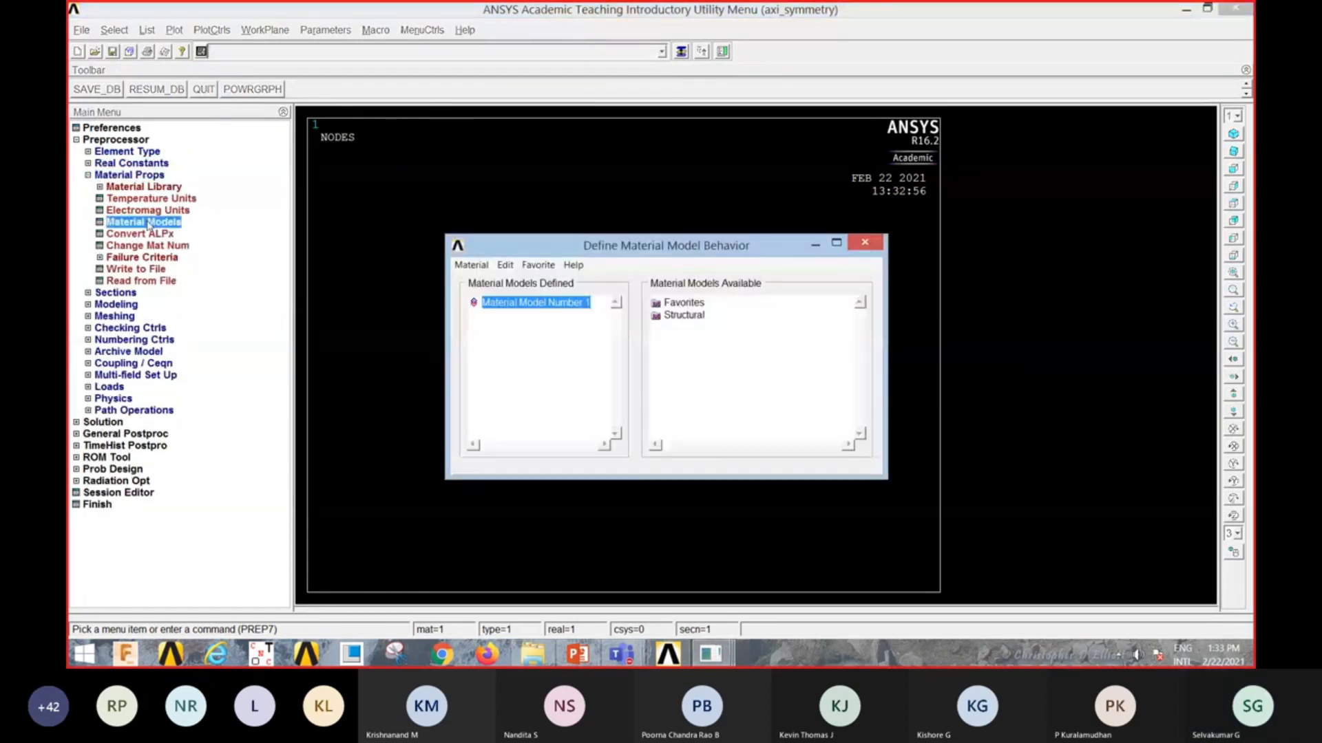
pyautogui.doubleClick(688, 316)
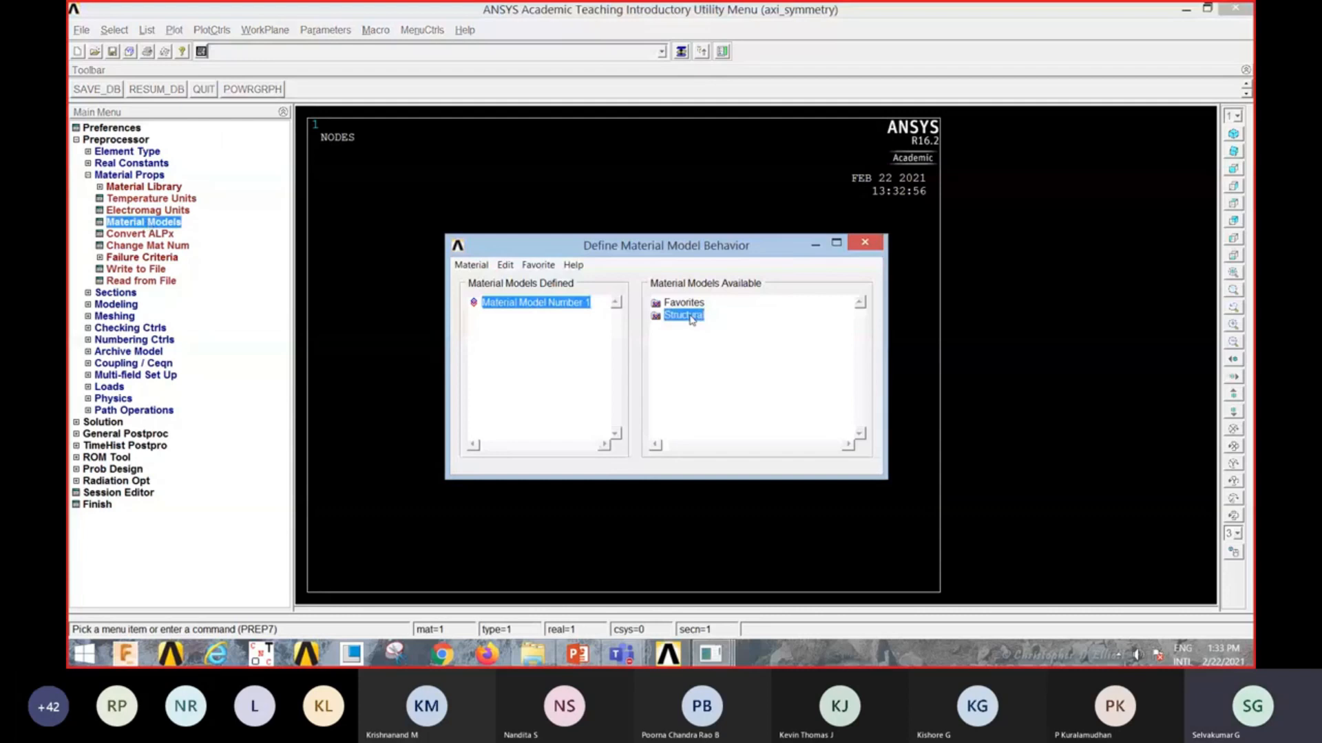
pyautogui.doubleClick(693, 328)
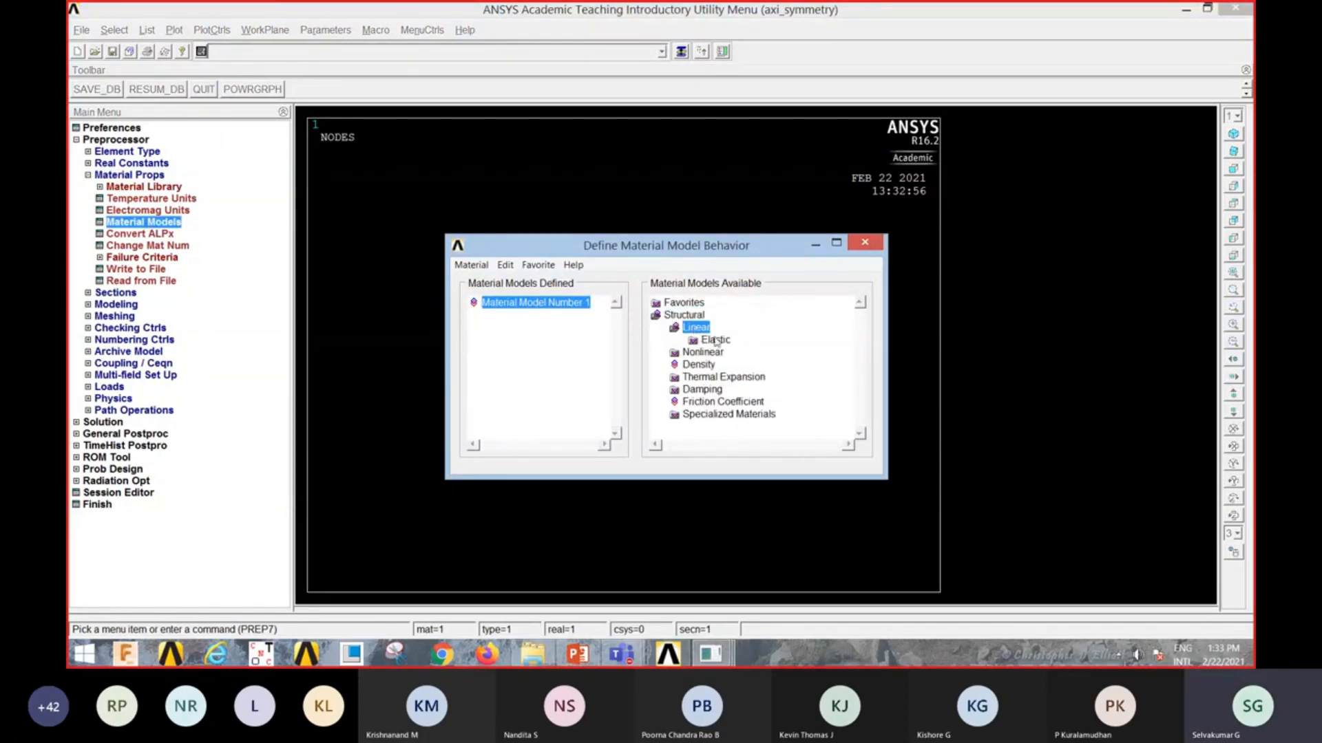
pyautogui.doubleClick(716, 340)
pyautogui.doubleClick(735, 352)
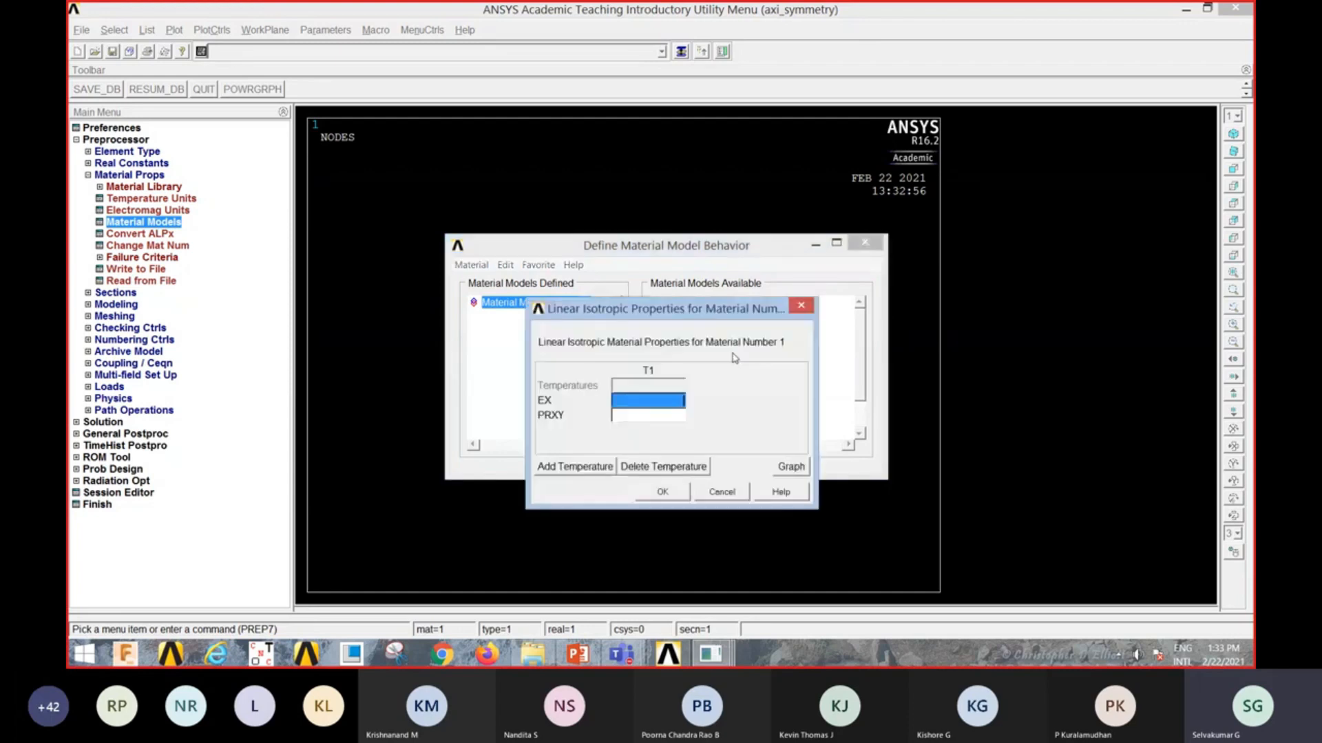
pyautogui.click(665, 401)
pyautogui.write('200000')
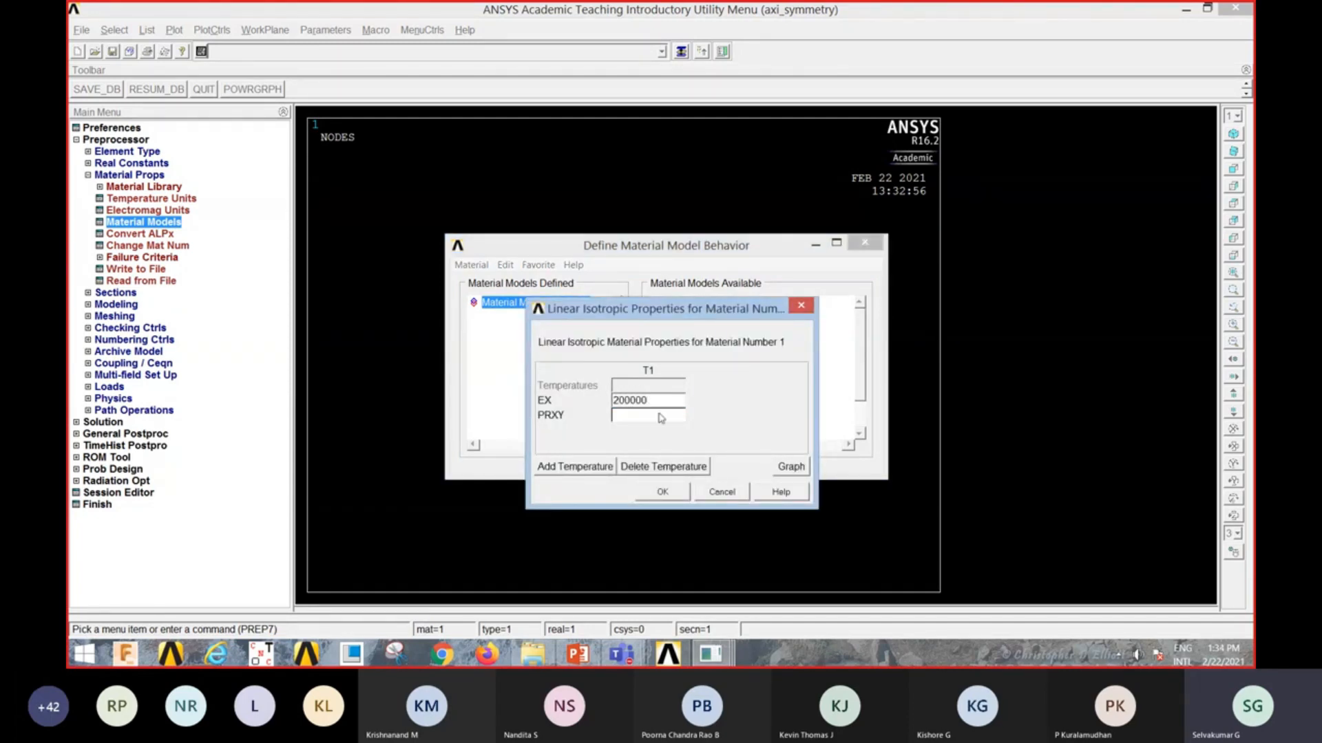
pyautogui.click(647, 422)
pyautogui.write('0.3')
pyautogui.click(663, 493)
pyautogui.click(473, 266)
pyautogui.click(475, 296)
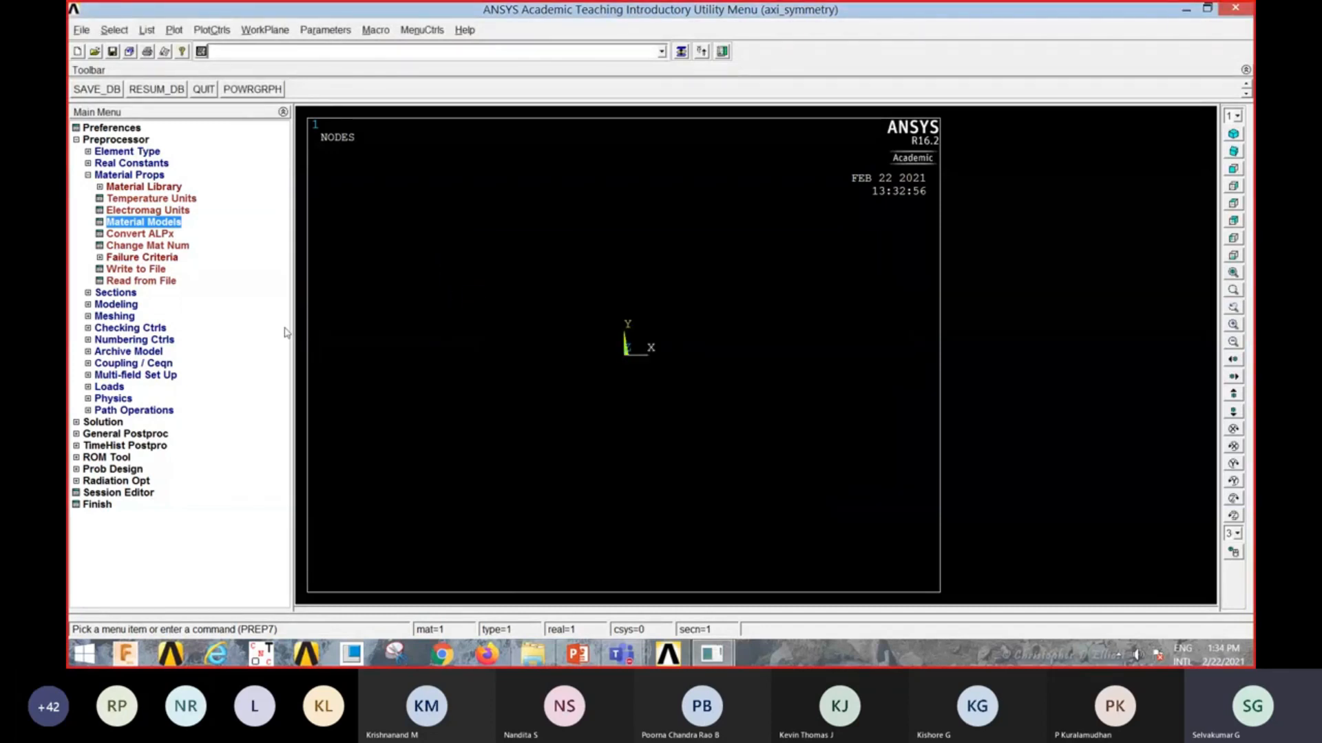
# Step: Create a rectangle area by dimensions for the bottom wall, with X from 0 to 20 and Y from 0 to 5
pyautogui.click(117, 304)
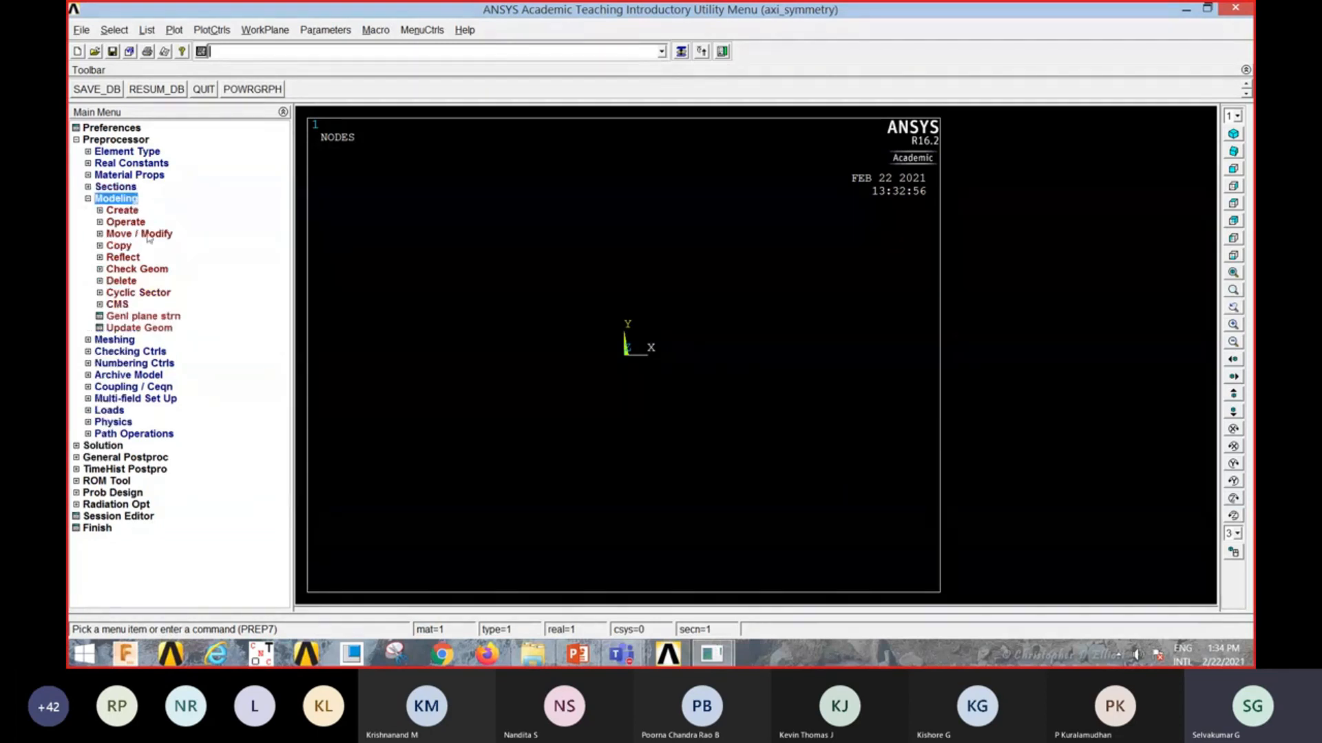
pyautogui.click(122, 211)
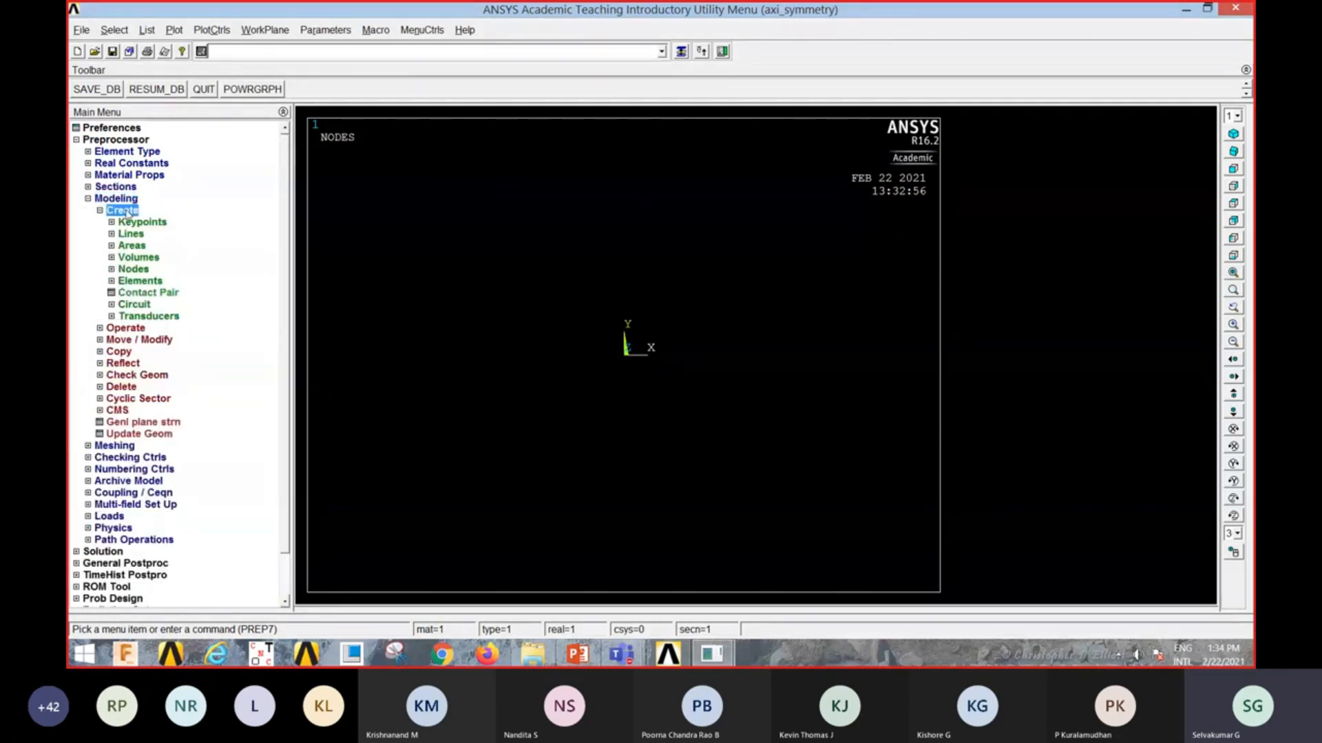
pyautogui.click(127, 246)
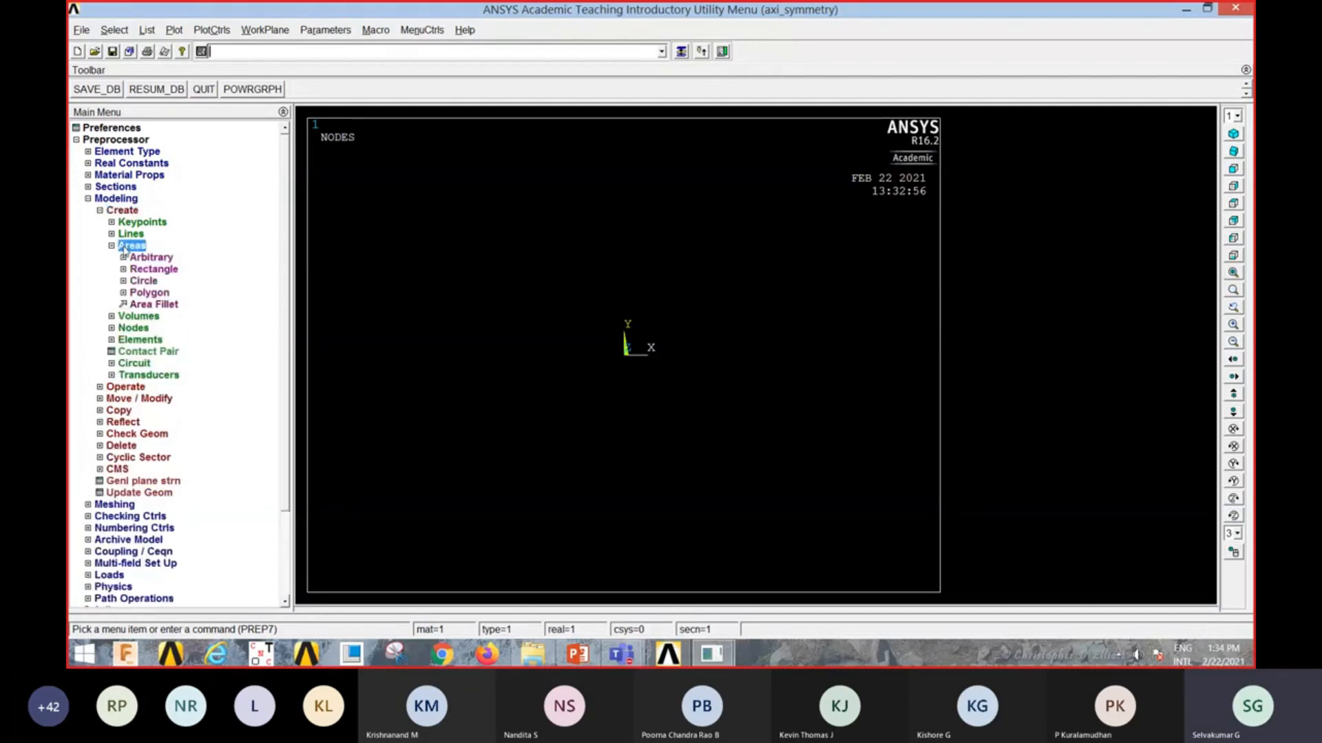
pyautogui.click(150, 270)
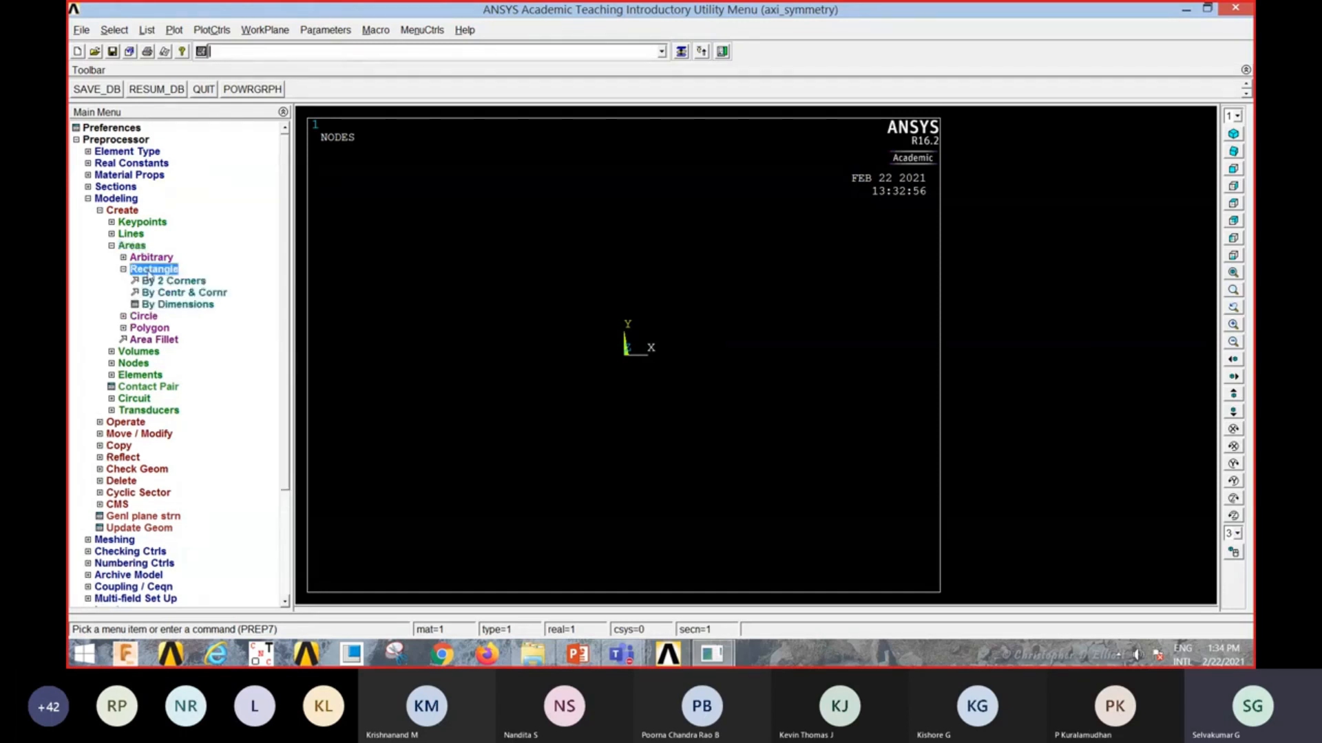
pyautogui.click(186, 306)
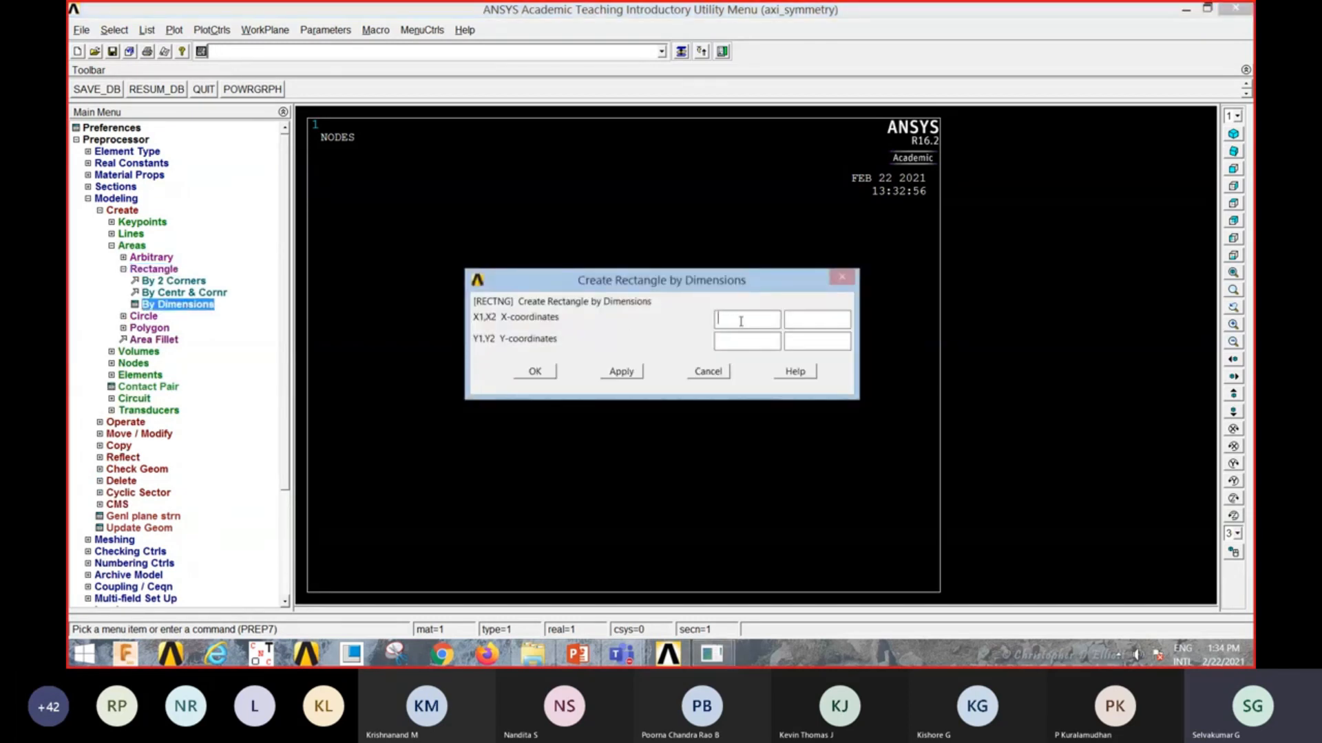
pyautogui.write('0')
pyautogui.press('Tab')
pyautogui.write('200')
pyautogui.click(808, 338)
pyautogui.write('5')
pyautogui.click(535, 372)
# Step: Create a rectangle area by dimensions for the vertical side wall, with X from 15 to 20 and Y from 0 to 100
pyautogui.click(196, 305)
pyautogui.moveTo(733, 319); pyautogui.dragTo(688, 329)
pyautogui.write('15')
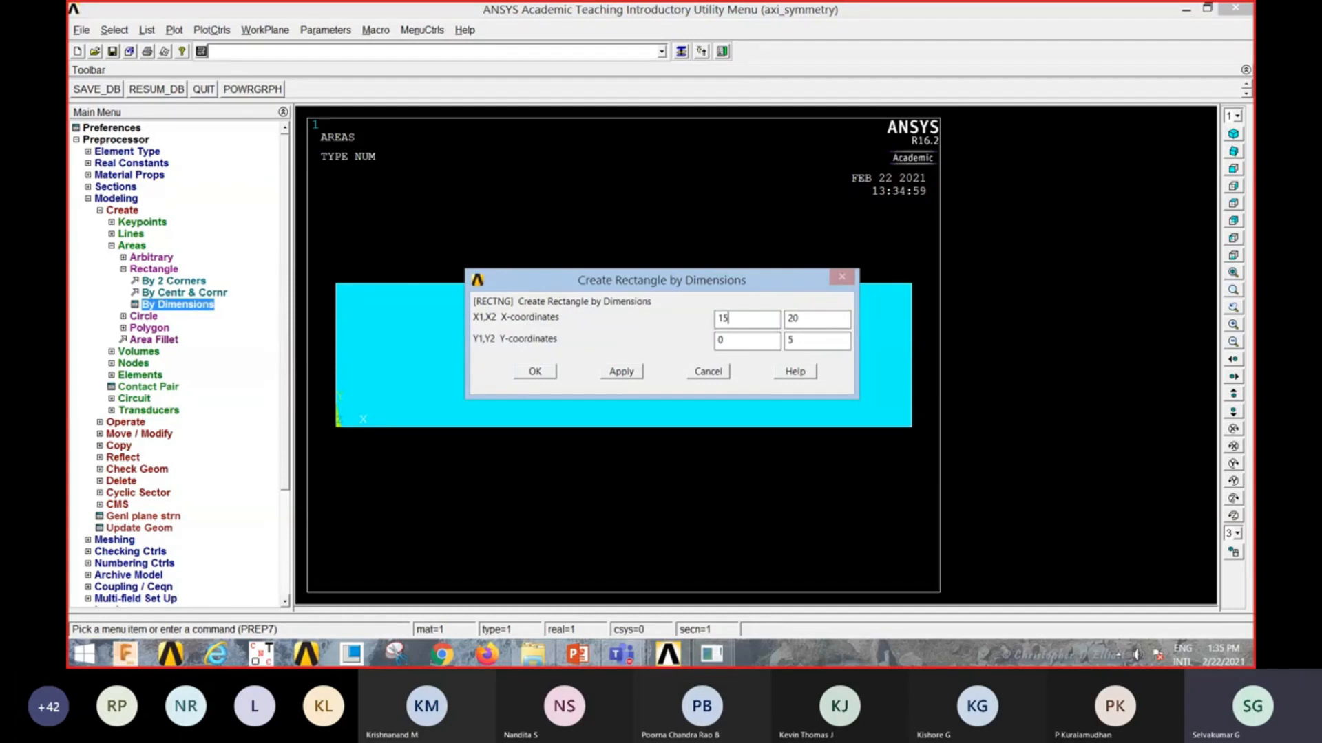
pyautogui.doubleClick(792, 340)
pyautogui.write('100')
pyautogui.click(633, 374)
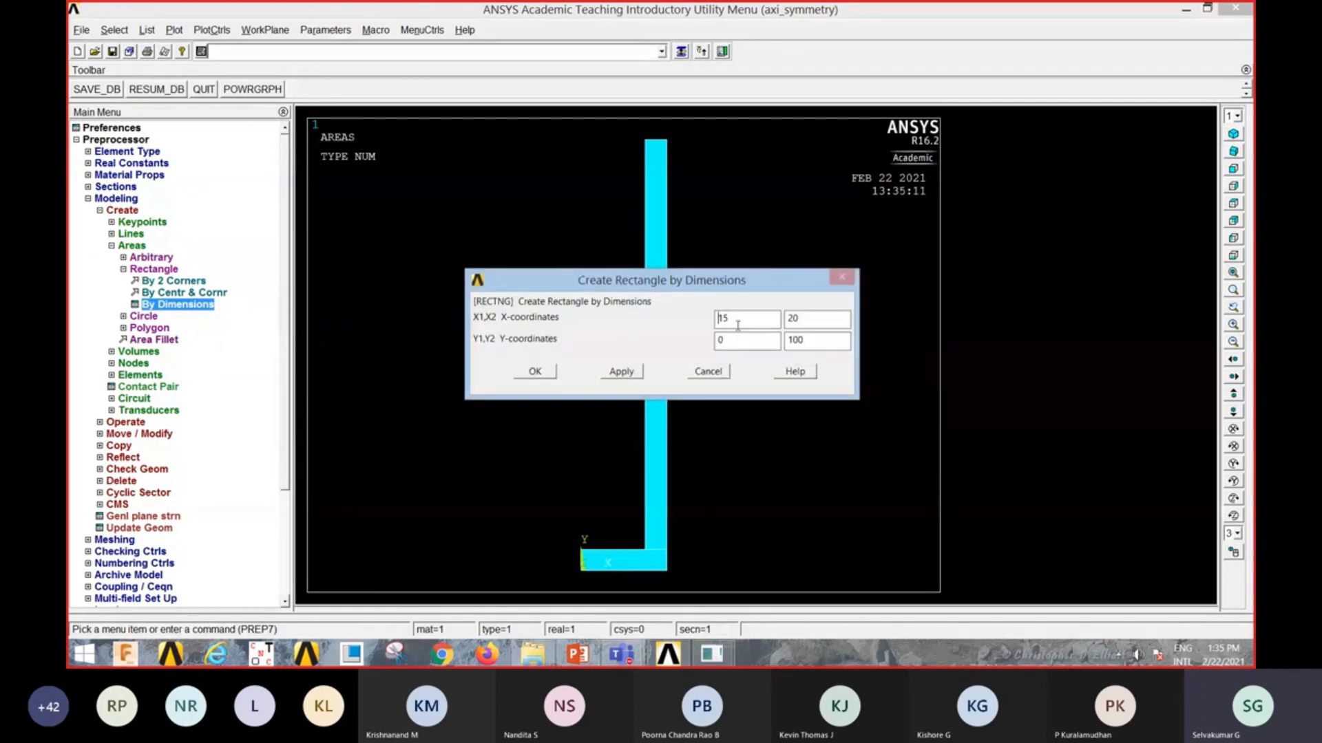
# Step: Create a rectangle area by dimensions for the top wall, with X from 0 to 20 and Y from 95 to 100
pyautogui.moveTo(734, 319); pyautogui.dragTo(708, 326)
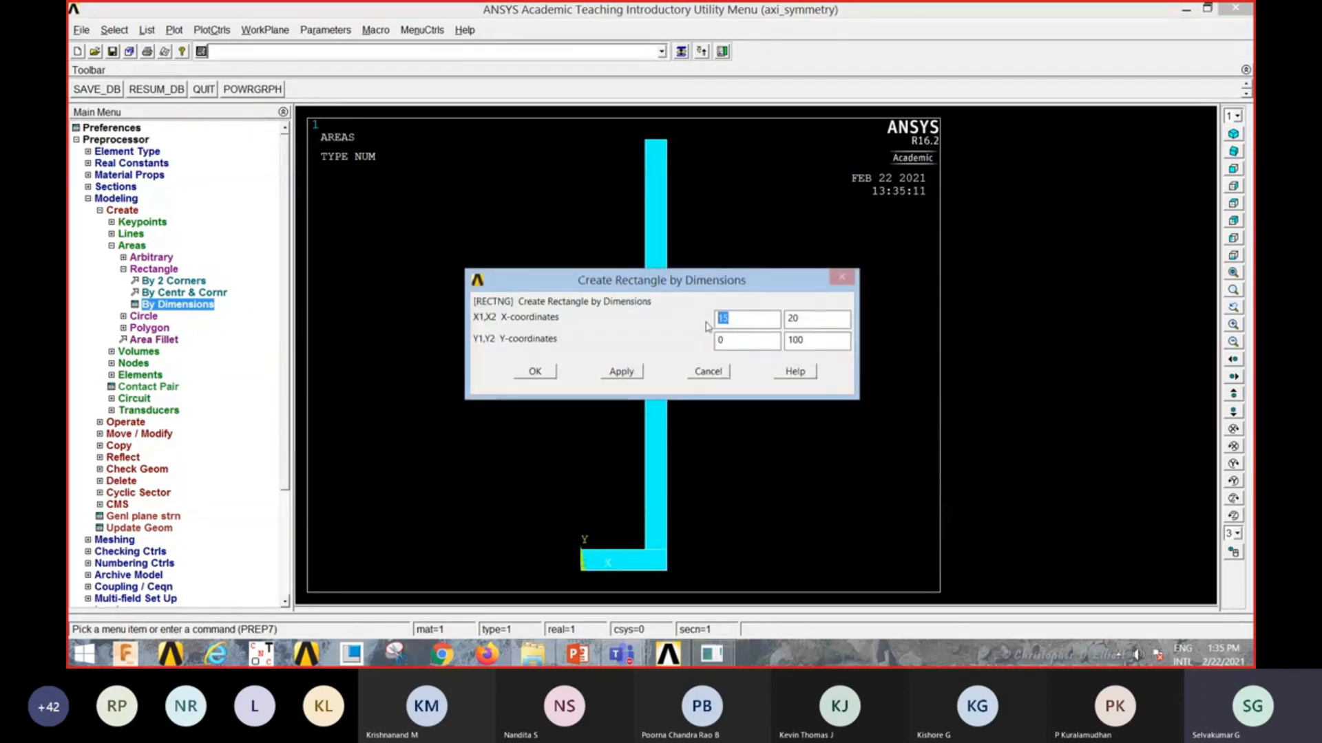
pyautogui.write('0')
pyautogui.press('Tab')
pyautogui.press('Tab')
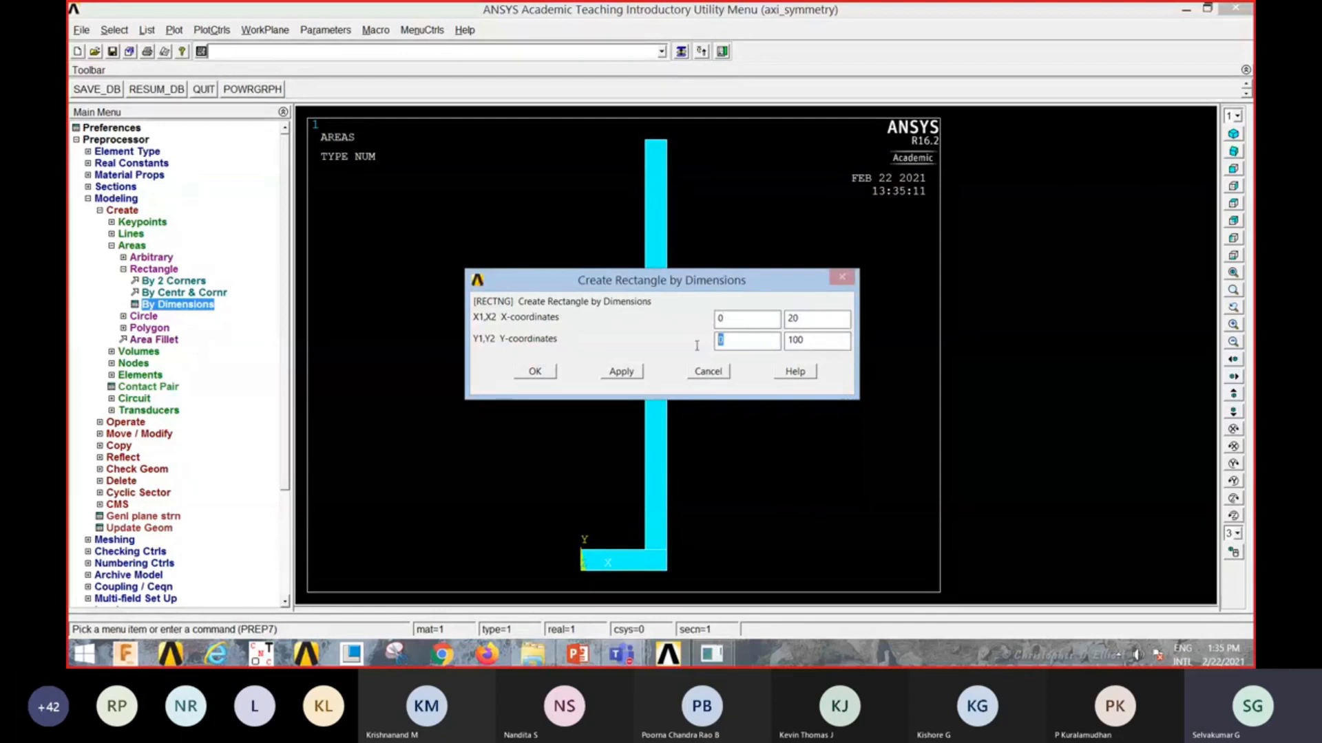
pyautogui.write('95')
pyautogui.click(614, 374)
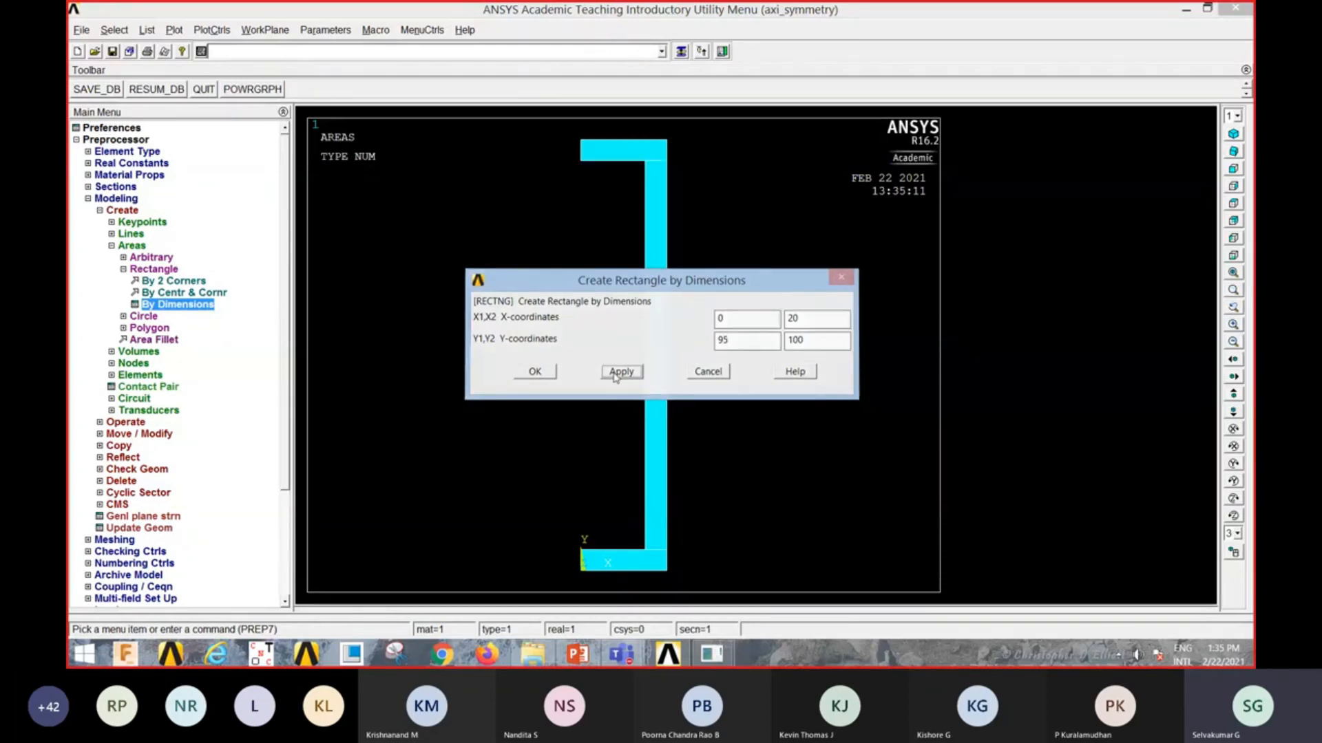
pyautogui.click(543, 380)
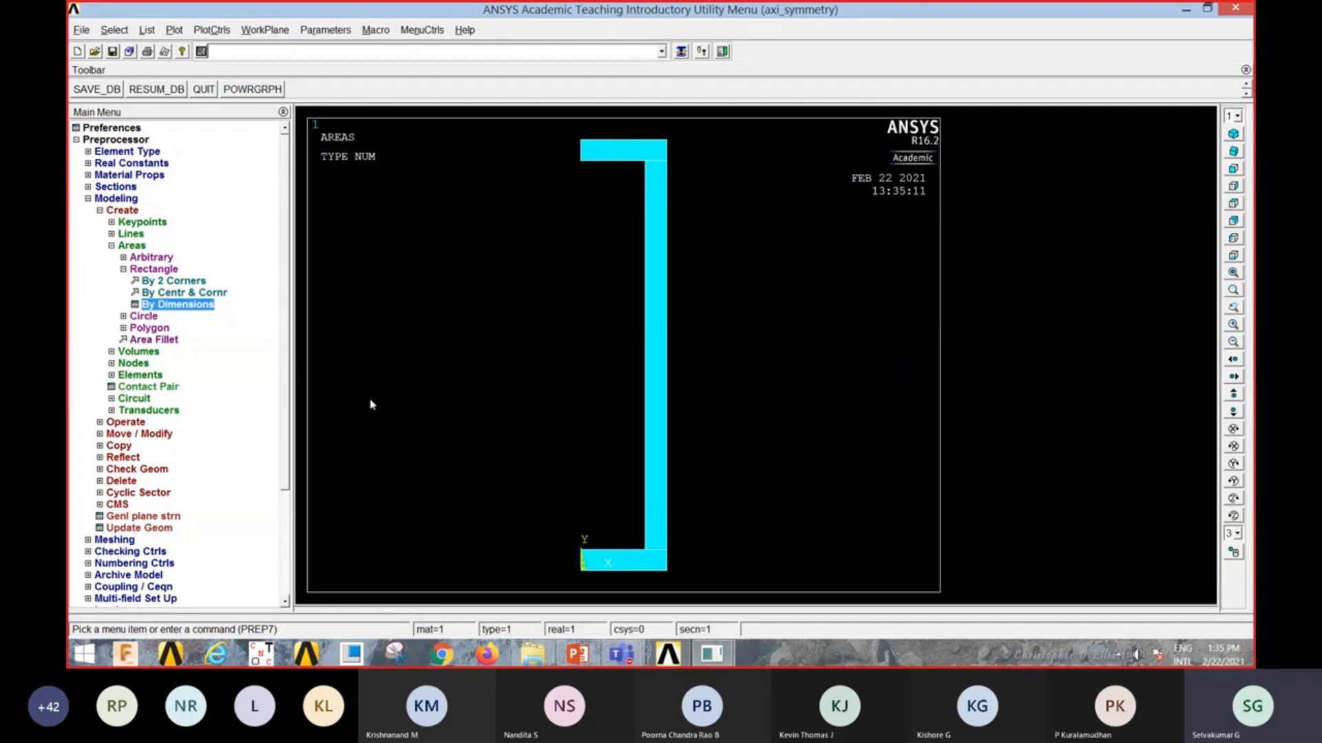
# Step: Combine all the wall rectangles into a single cross-section area with a Boolean Add of areas
pyautogui.click(117, 213)
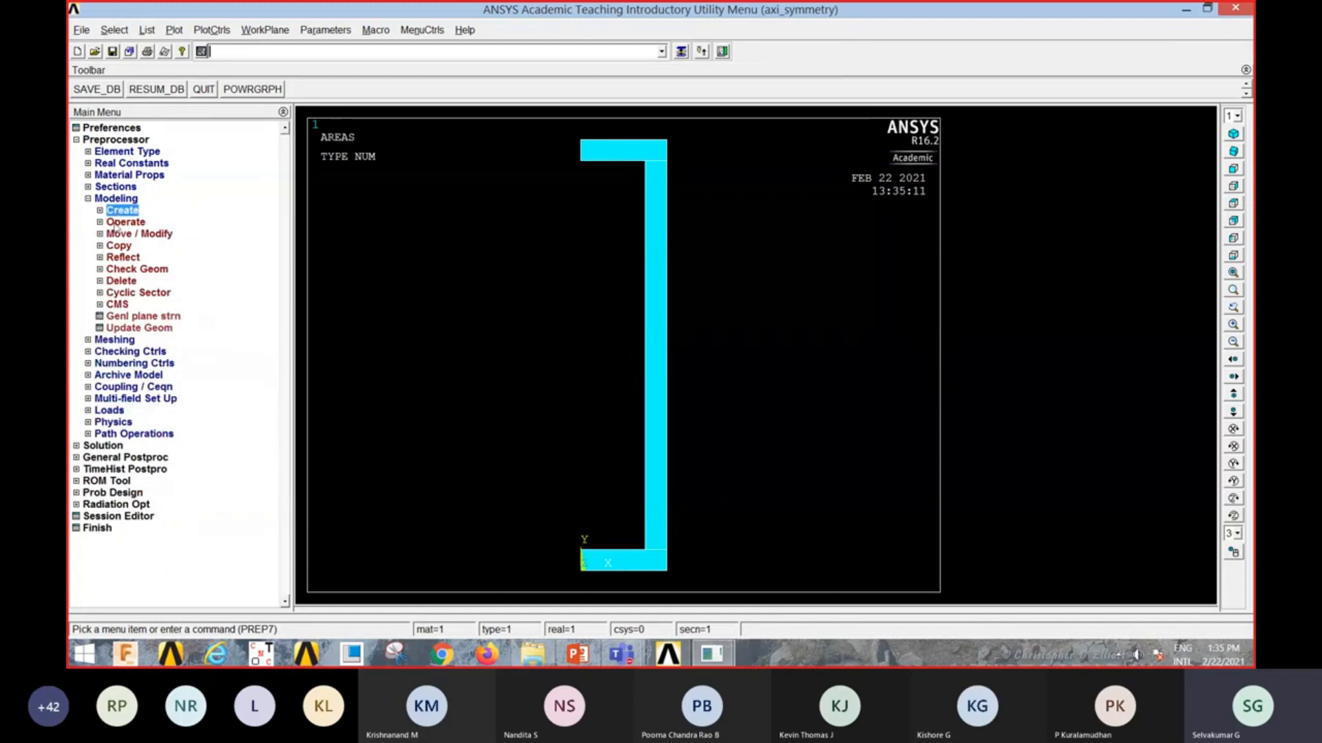
pyautogui.click(127, 223)
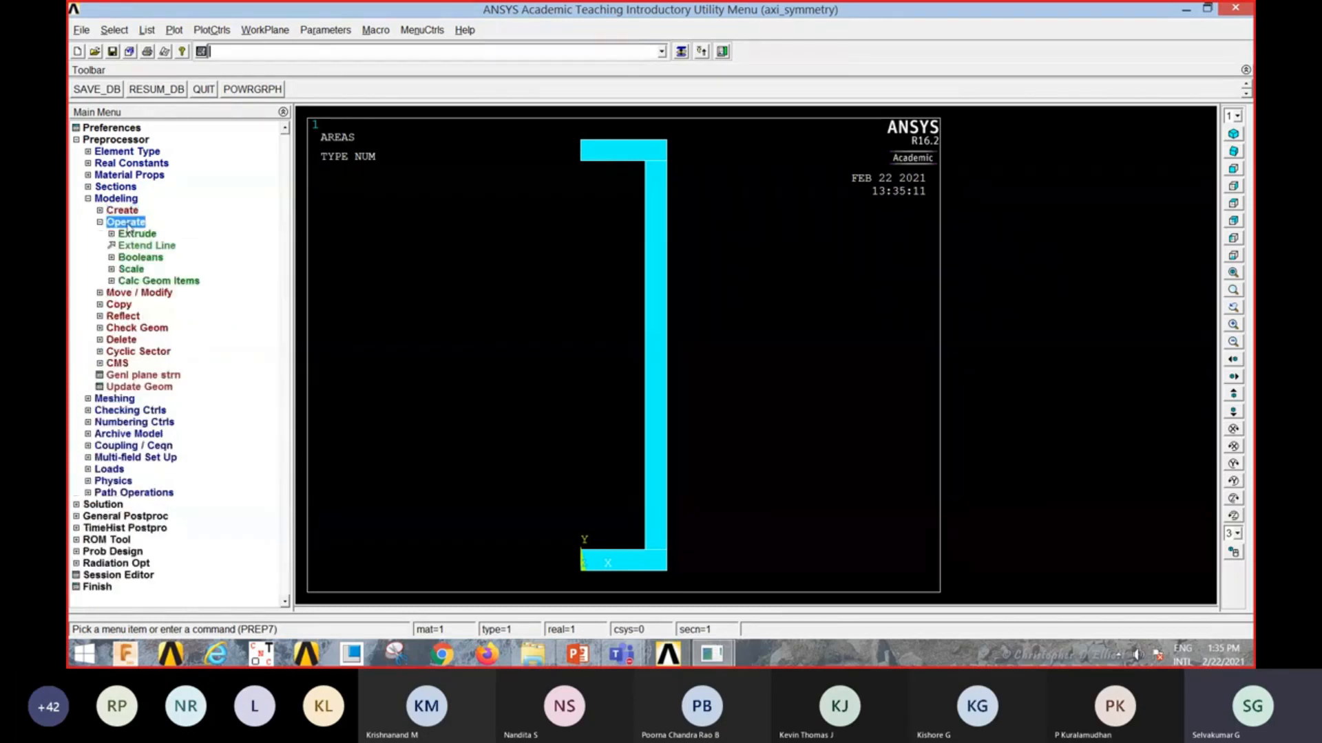
pyautogui.click(139, 258)
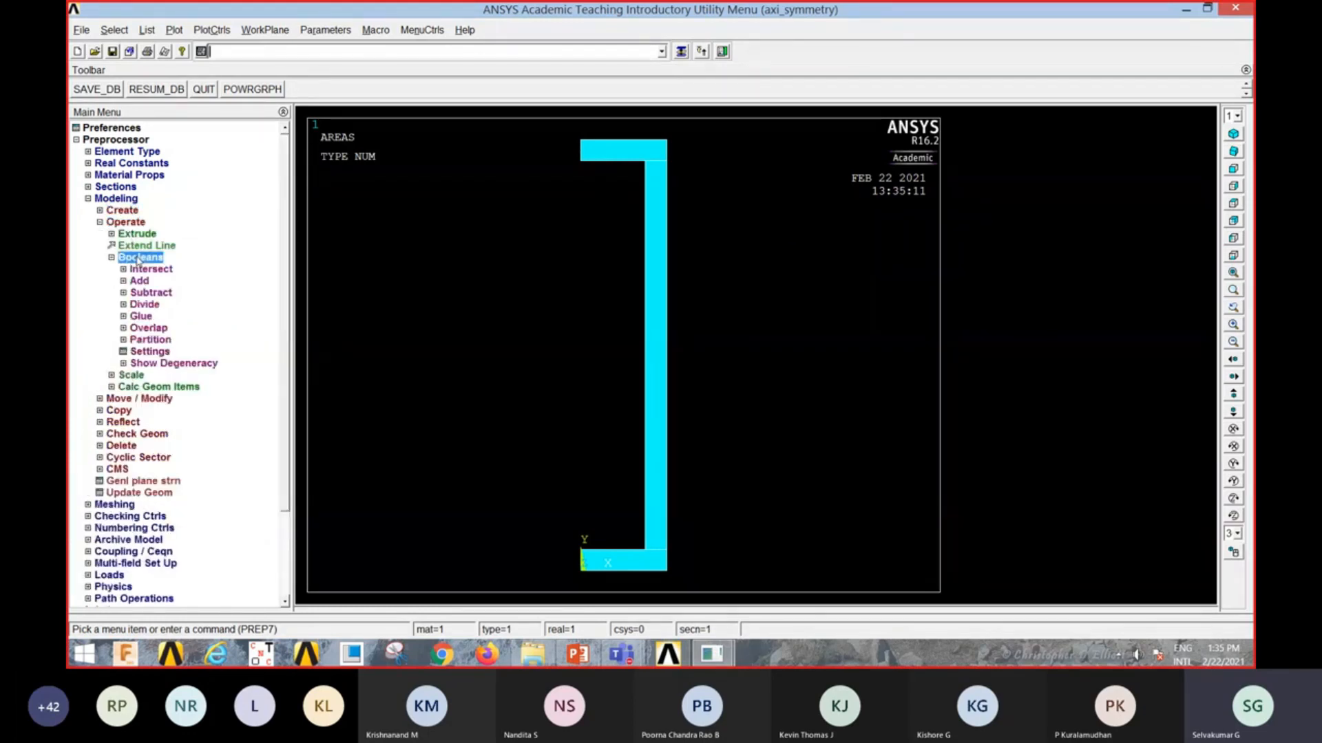
pyautogui.click(139, 282)
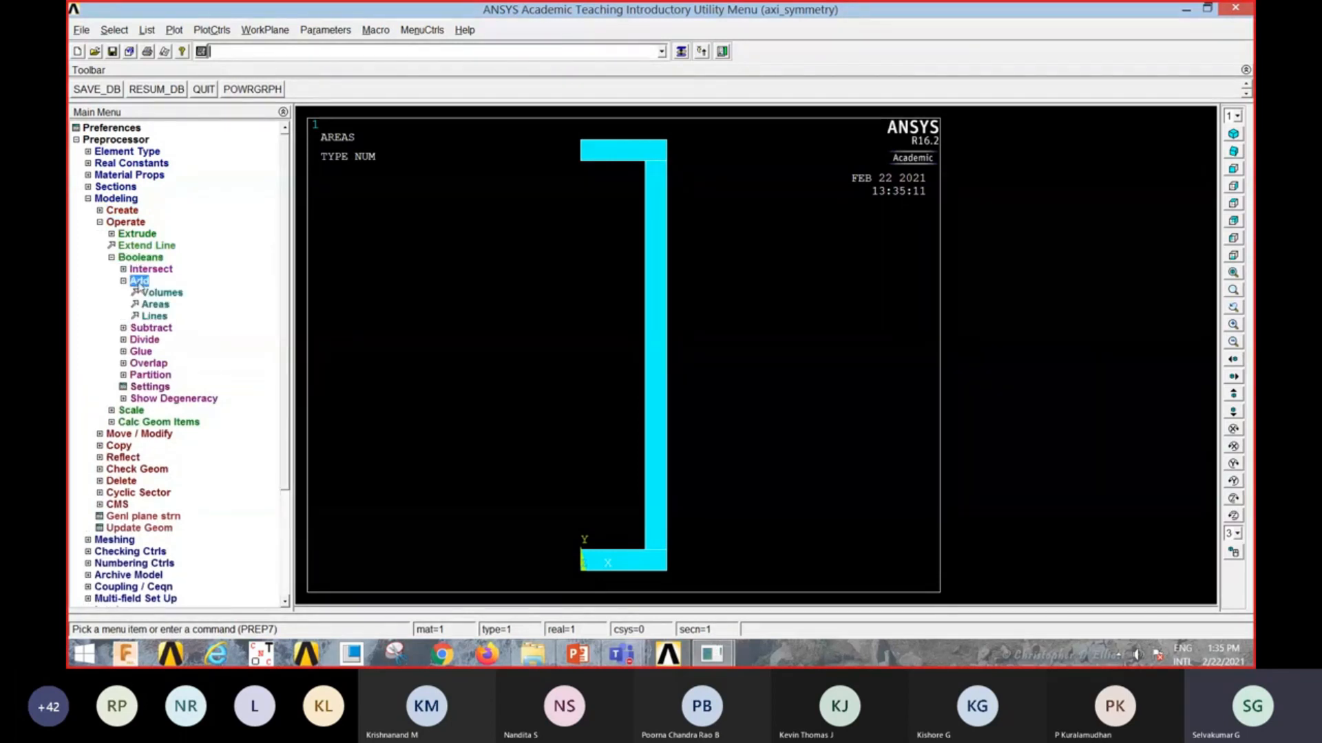
pyautogui.click(154, 306)
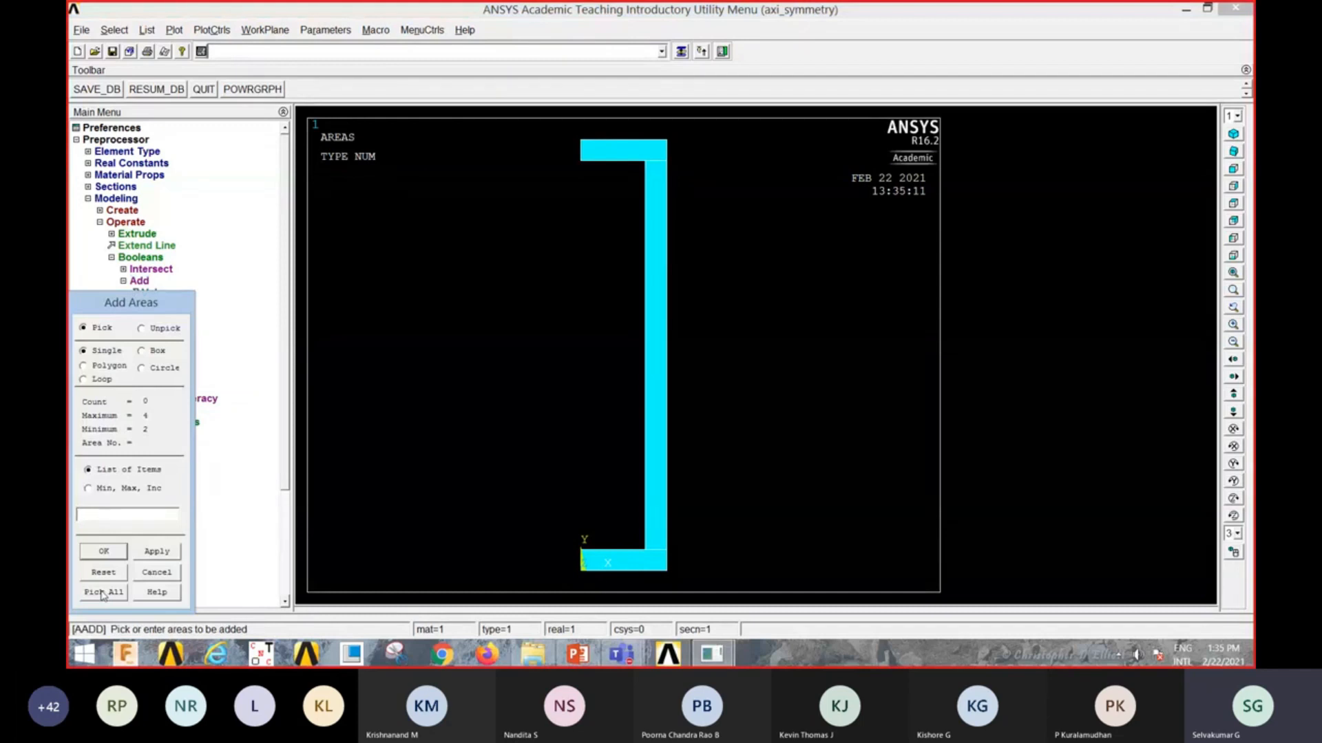
pyautogui.click(102, 593)
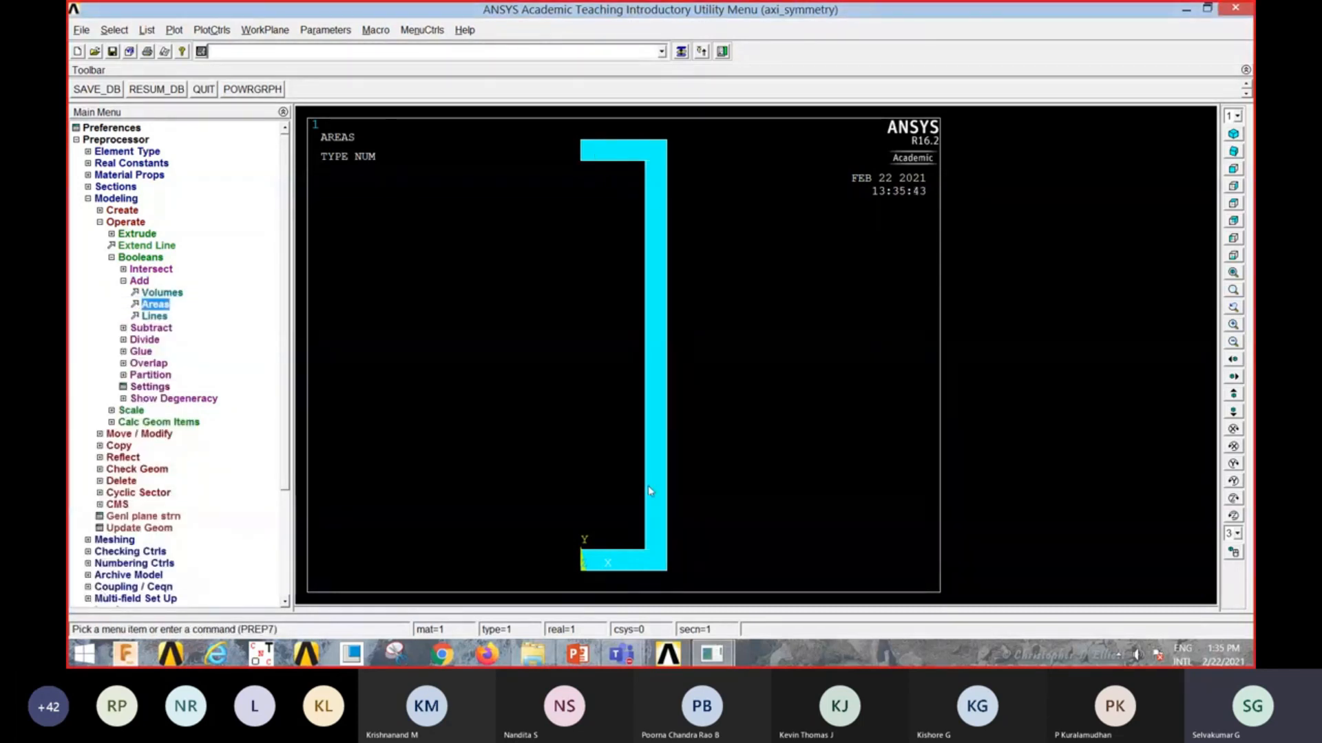
# Step: Assign 20 element divisions to all the boundary lines of the combined cross-section for meshing
pyautogui.click(131, 201)
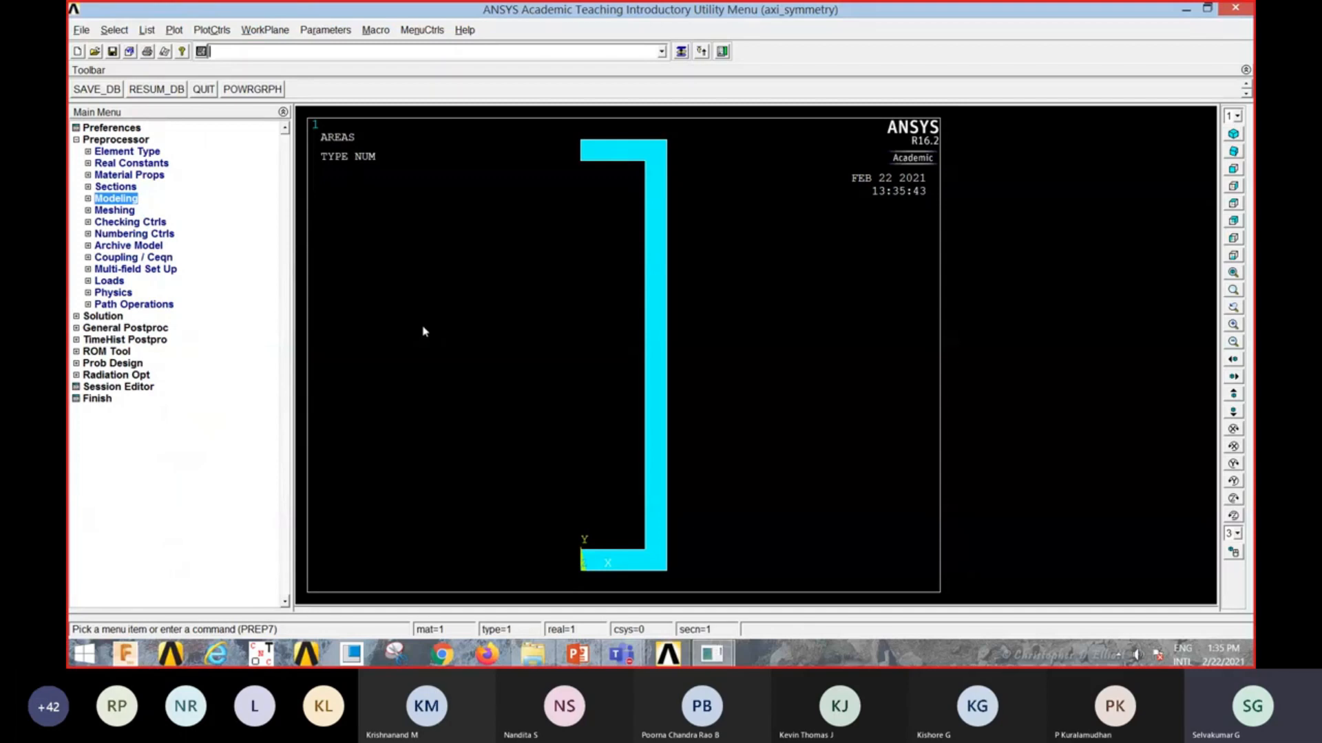
pyautogui.click(132, 212)
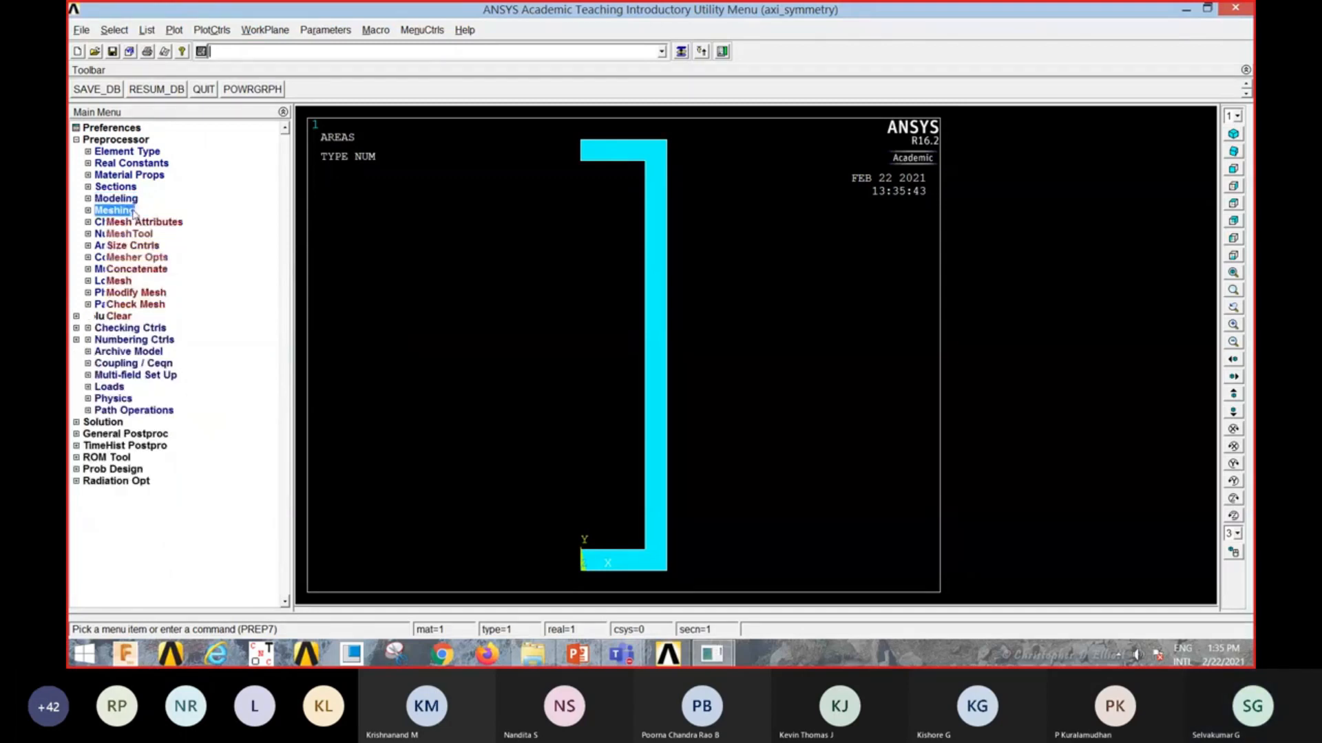
pyautogui.click(140, 235)
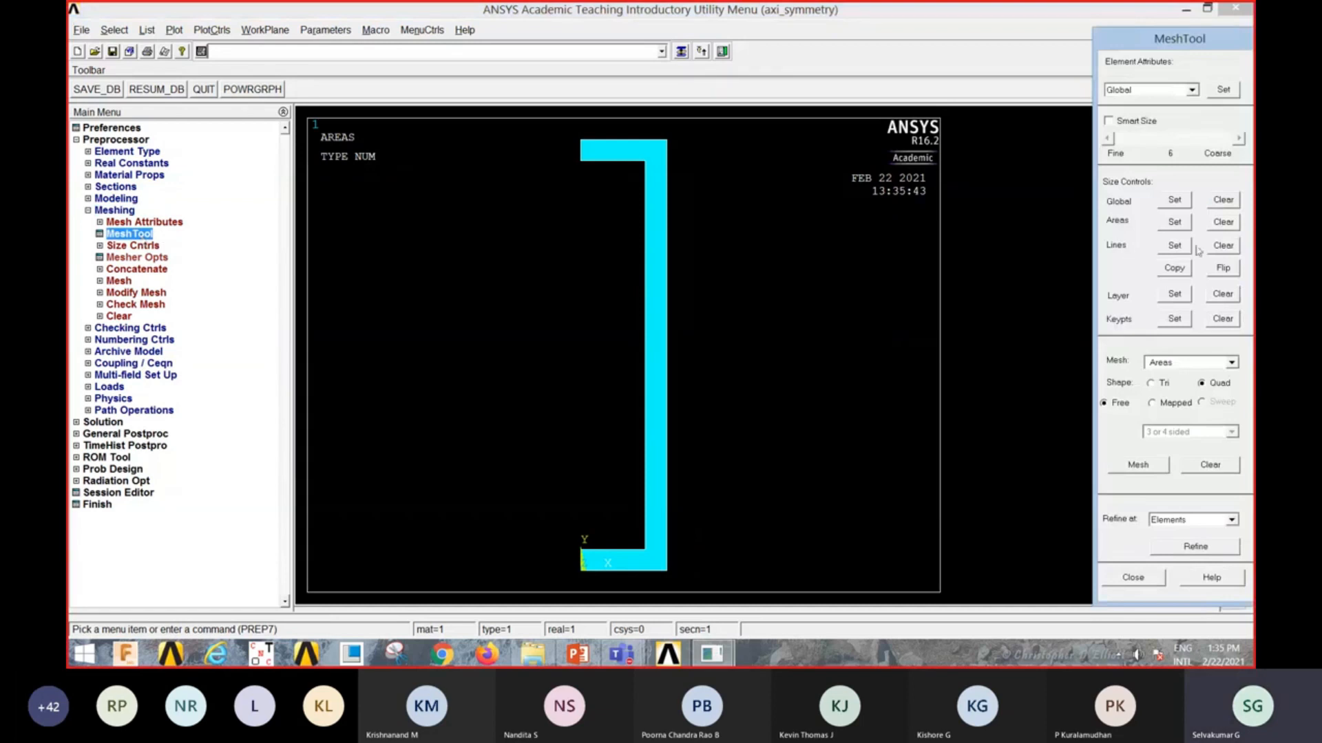
pyautogui.click(1177, 247)
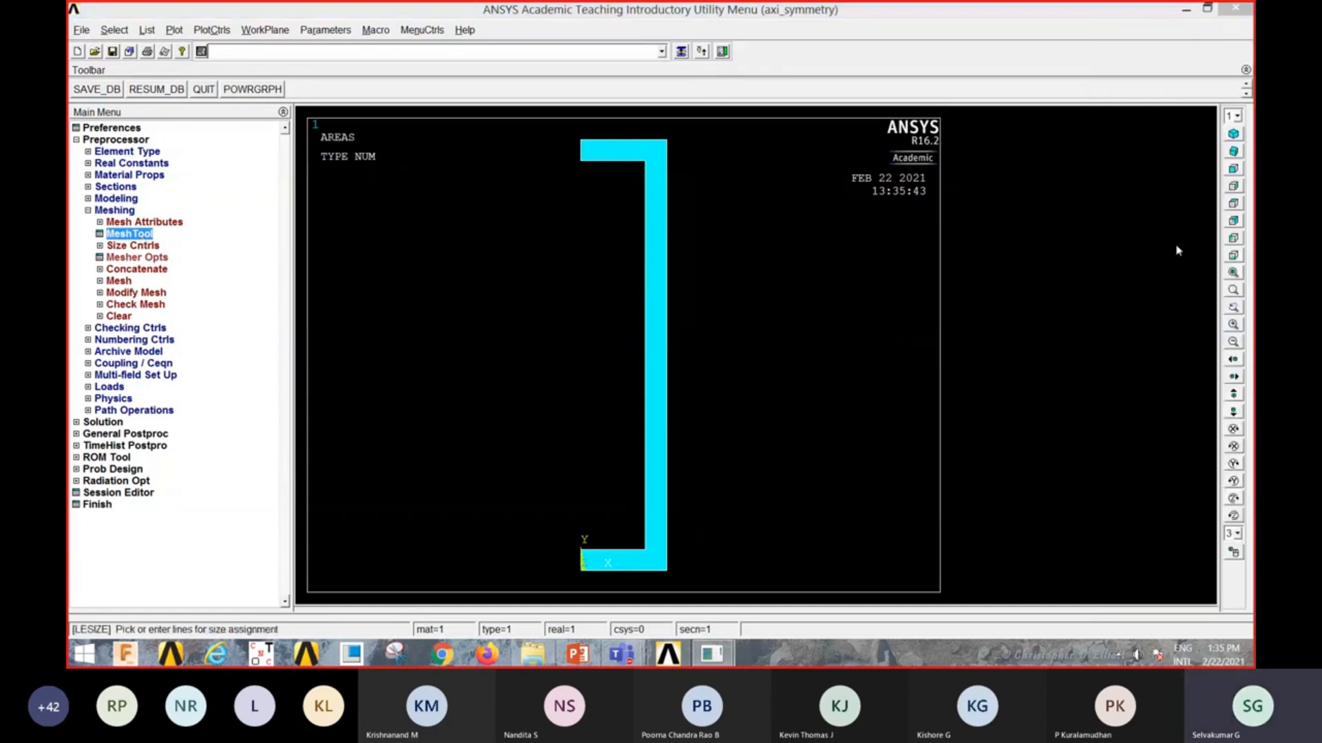
pyautogui.click(681, 360)
pyautogui.click(645, 334)
pyautogui.click(613, 165)
pyautogui.click(614, 141)
pyautogui.click(659, 141)
pyautogui.click(668, 150)
pyautogui.click(575, 153)
pyautogui.click(671, 565)
pyautogui.click(650, 580)
pyautogui.click(605, 579)
pyautogui.click(585, 562)
pyautogui.click(611, 554)
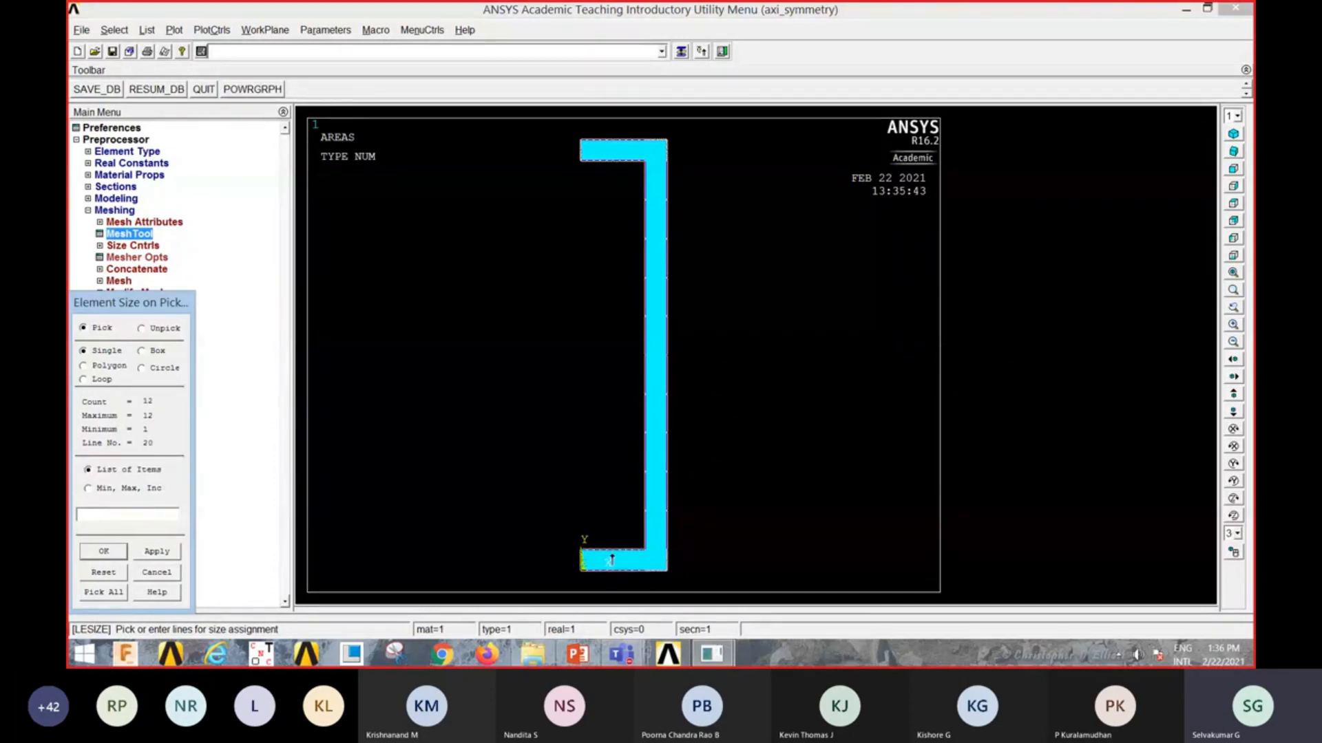
pyautogui.click(116, 555)
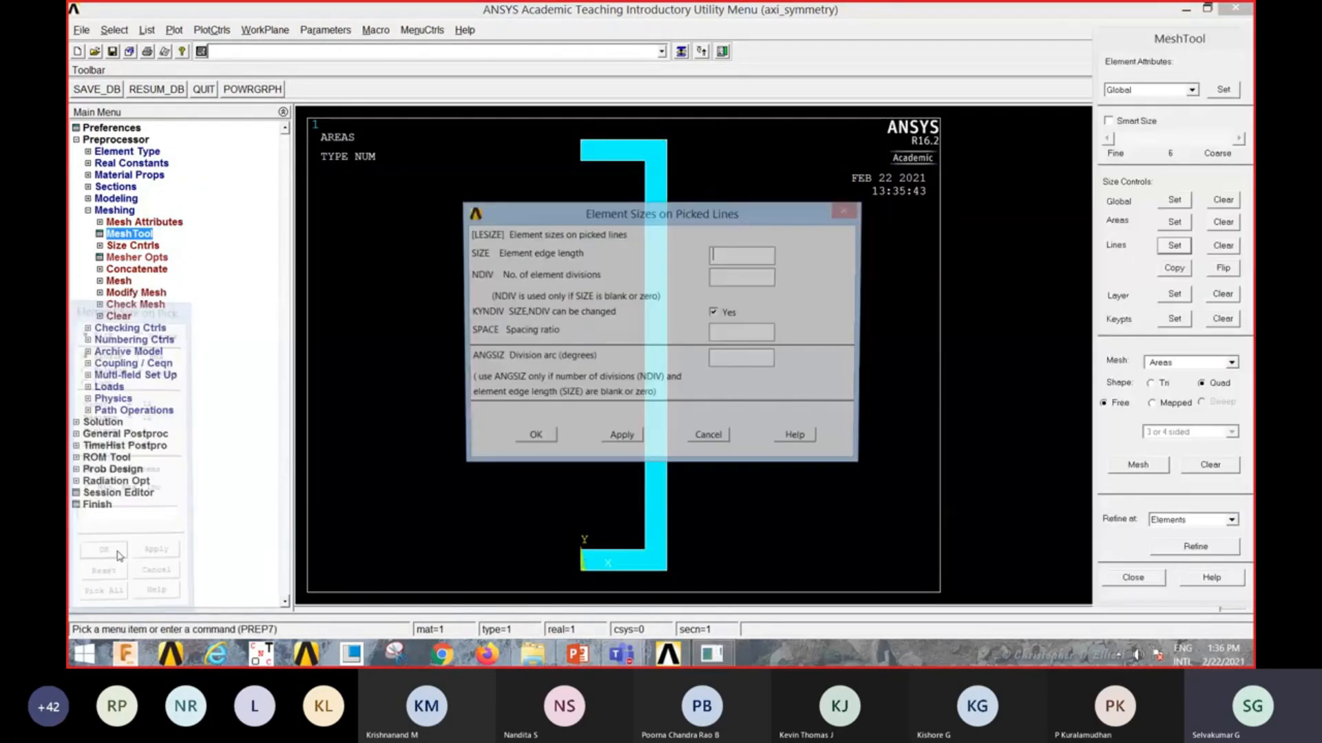
pyautogui.write('20')
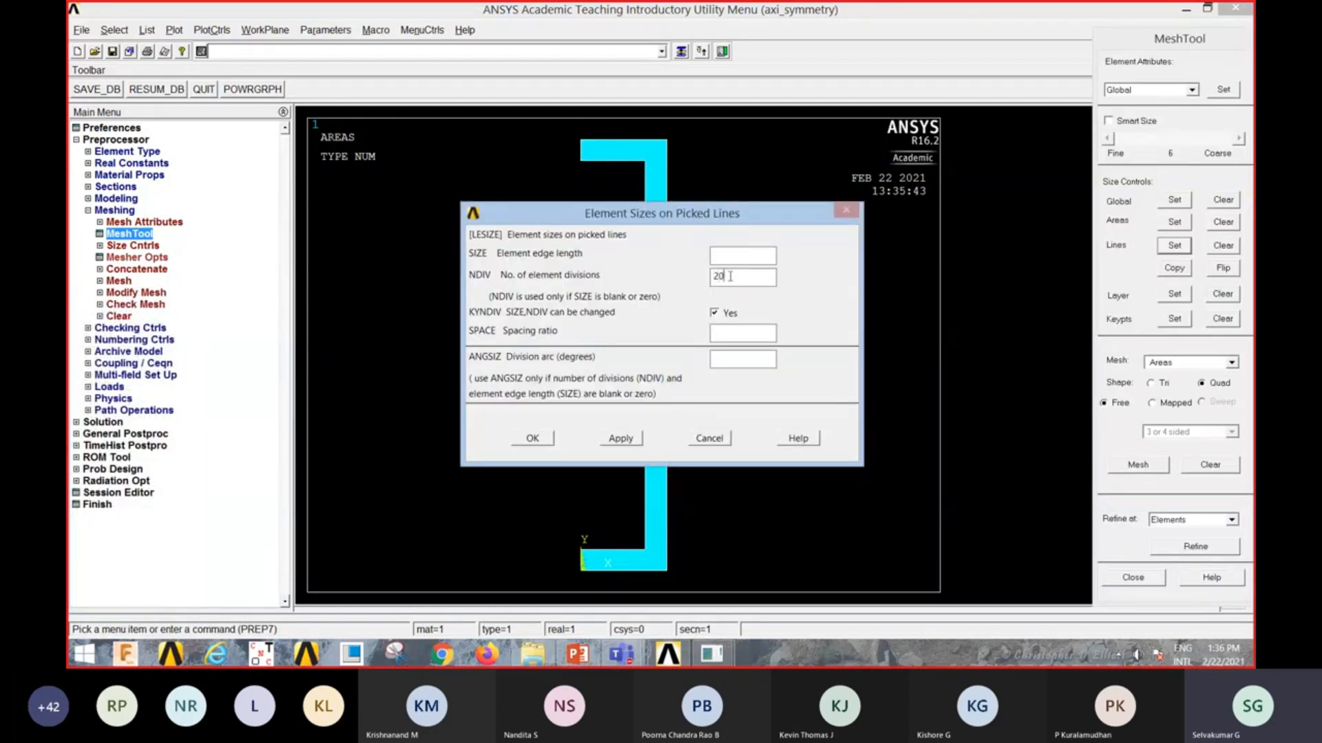
pyautogui.click(531, 439)
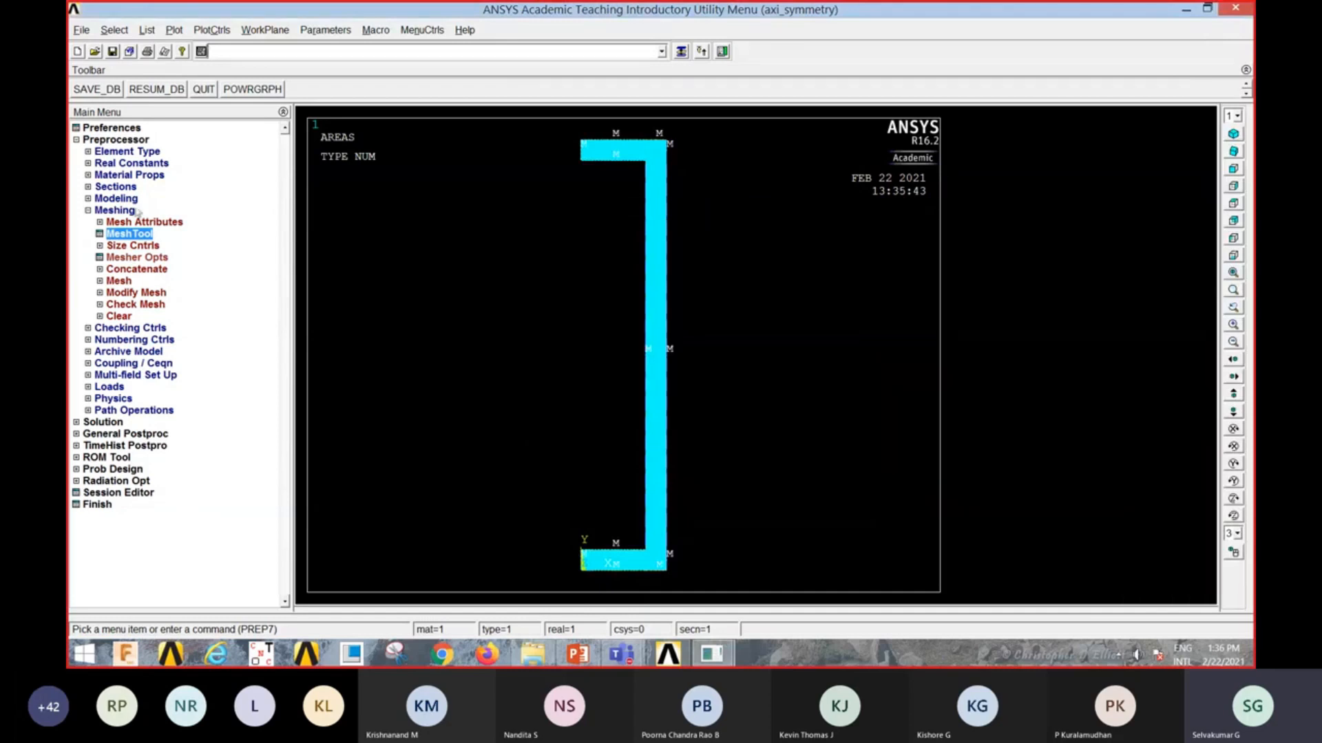
# Step: Mesh the combined cross-section area with free quadrilateral elements and dismiss the shape warning
pyautogui.doubleClick(126, 234)
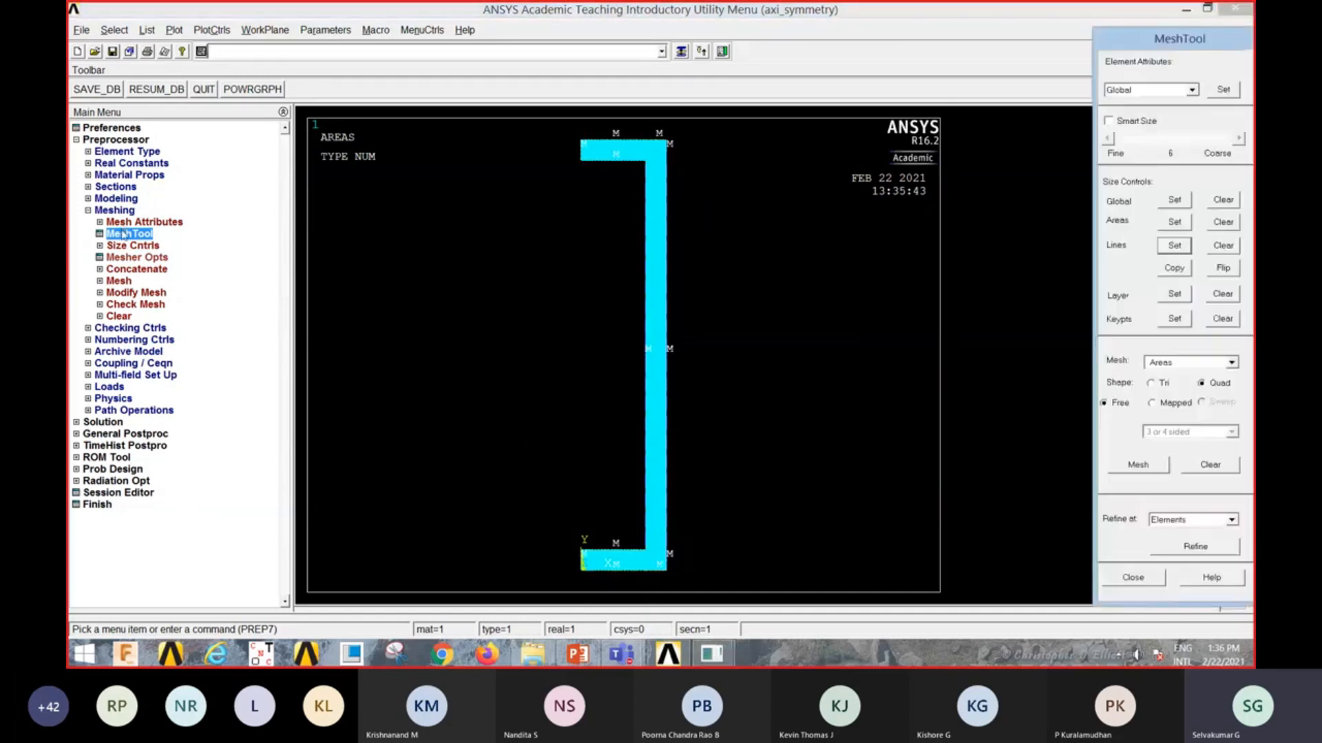
pyautogui.click(1138, 466)
pyautogui.click(661, 471)
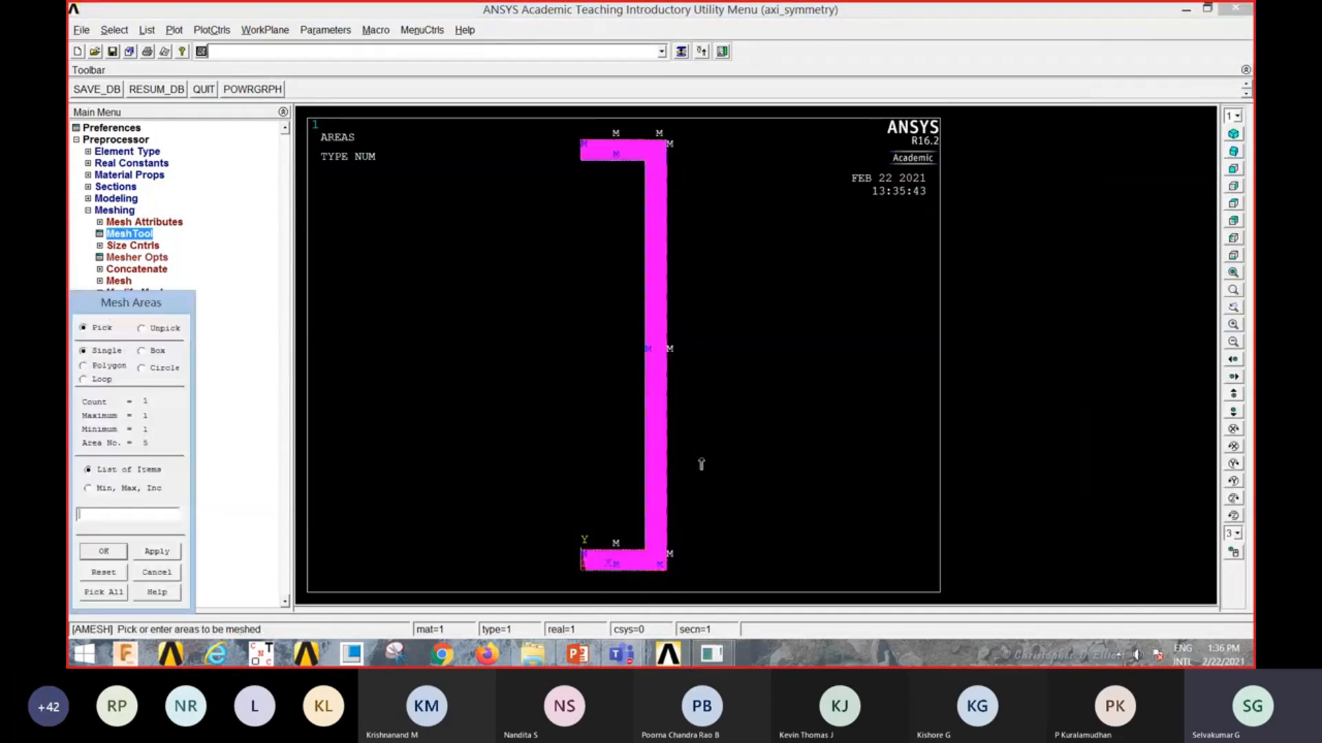
pyautogui.click(105, 555)
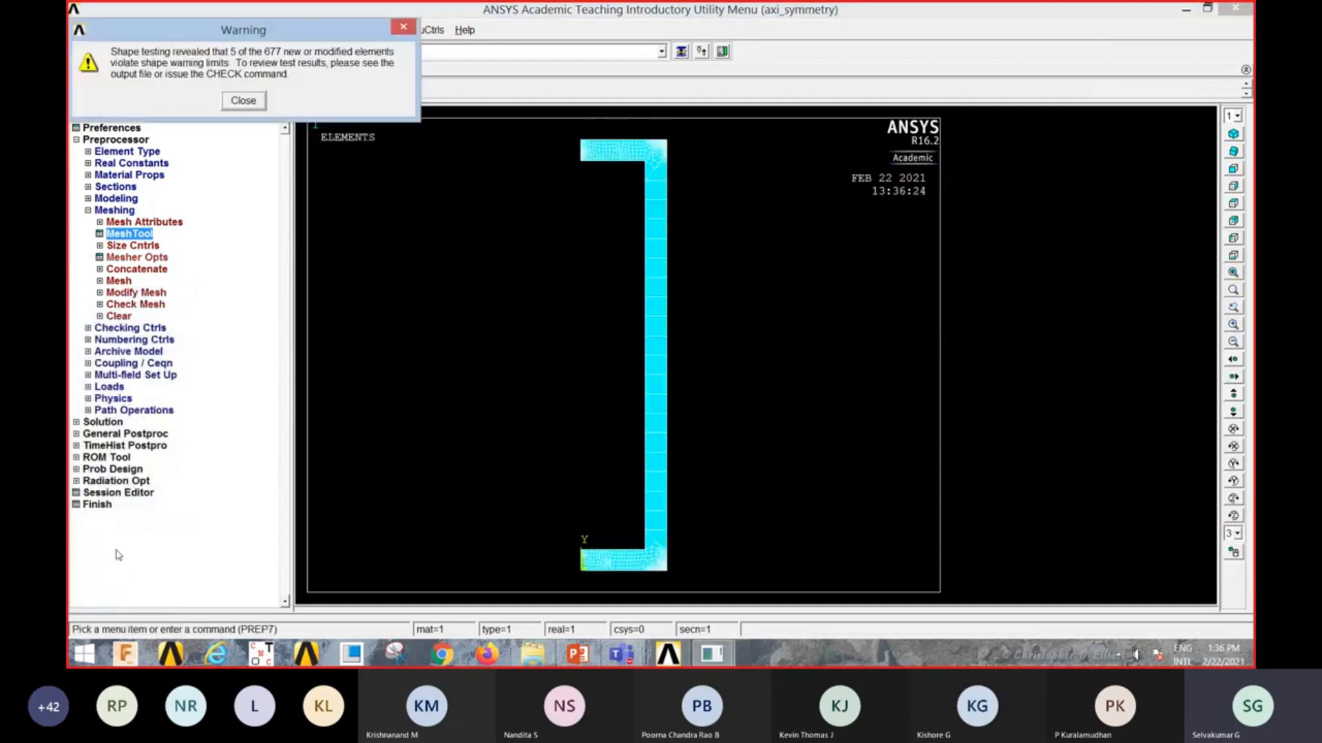
pyautogui.click(243, 101)
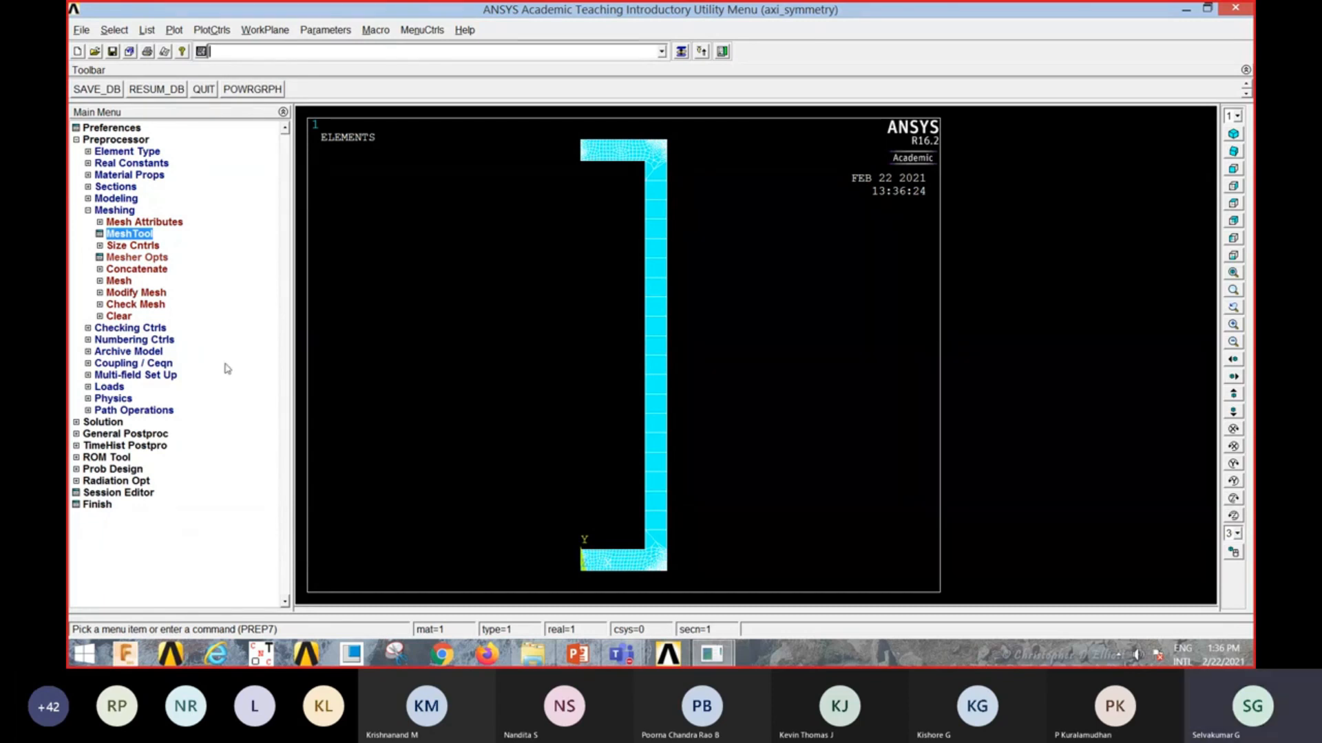
# Step: Apply a symmetry boundary condition to the end lines of the top and bottom walls lying on the Y axis
pyautogui.click(114, 423)
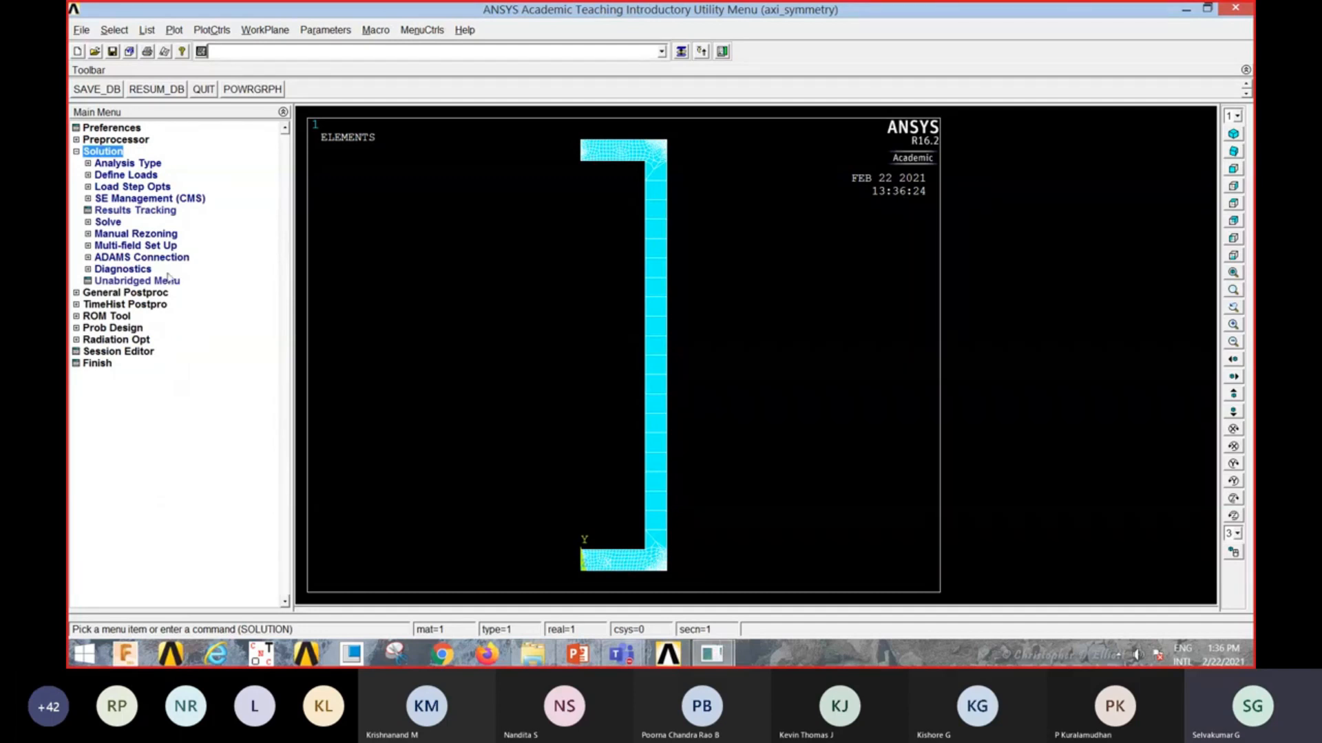
pyautogui.click(112, 177)
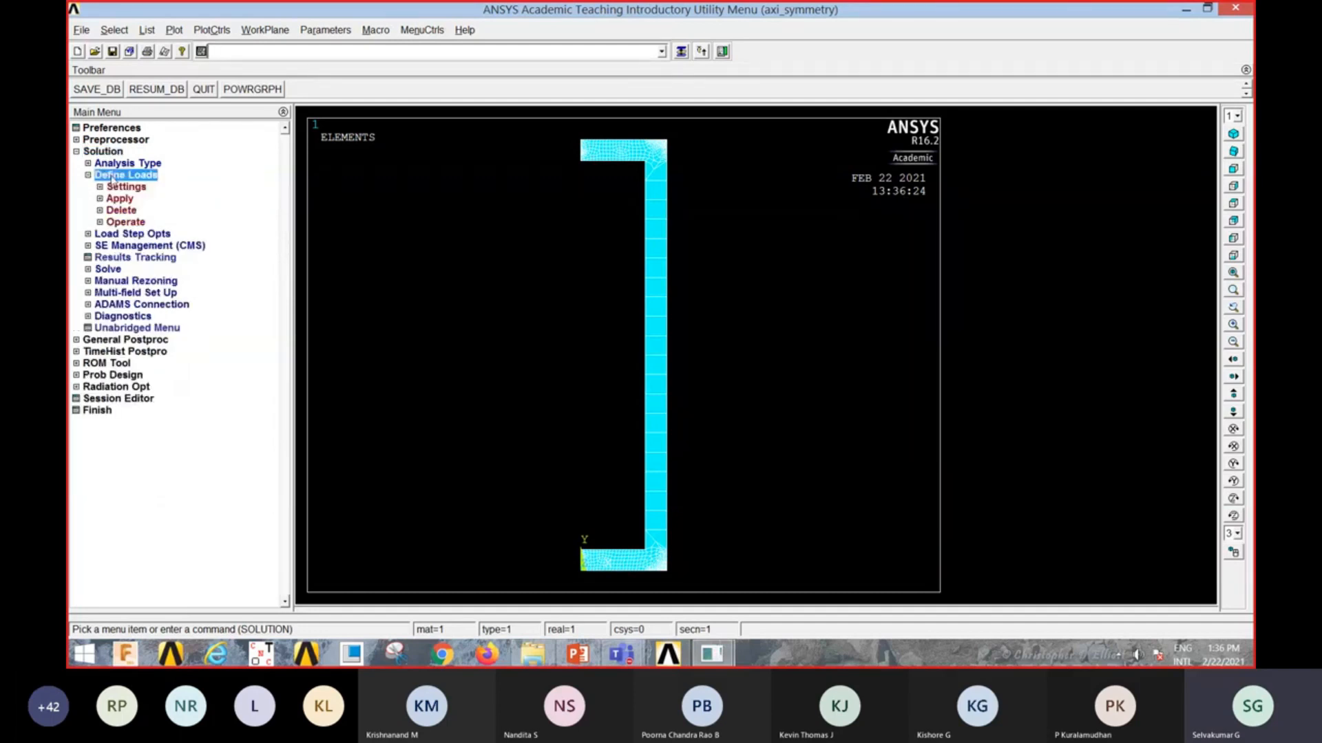
pyautogui.click(120, 199)
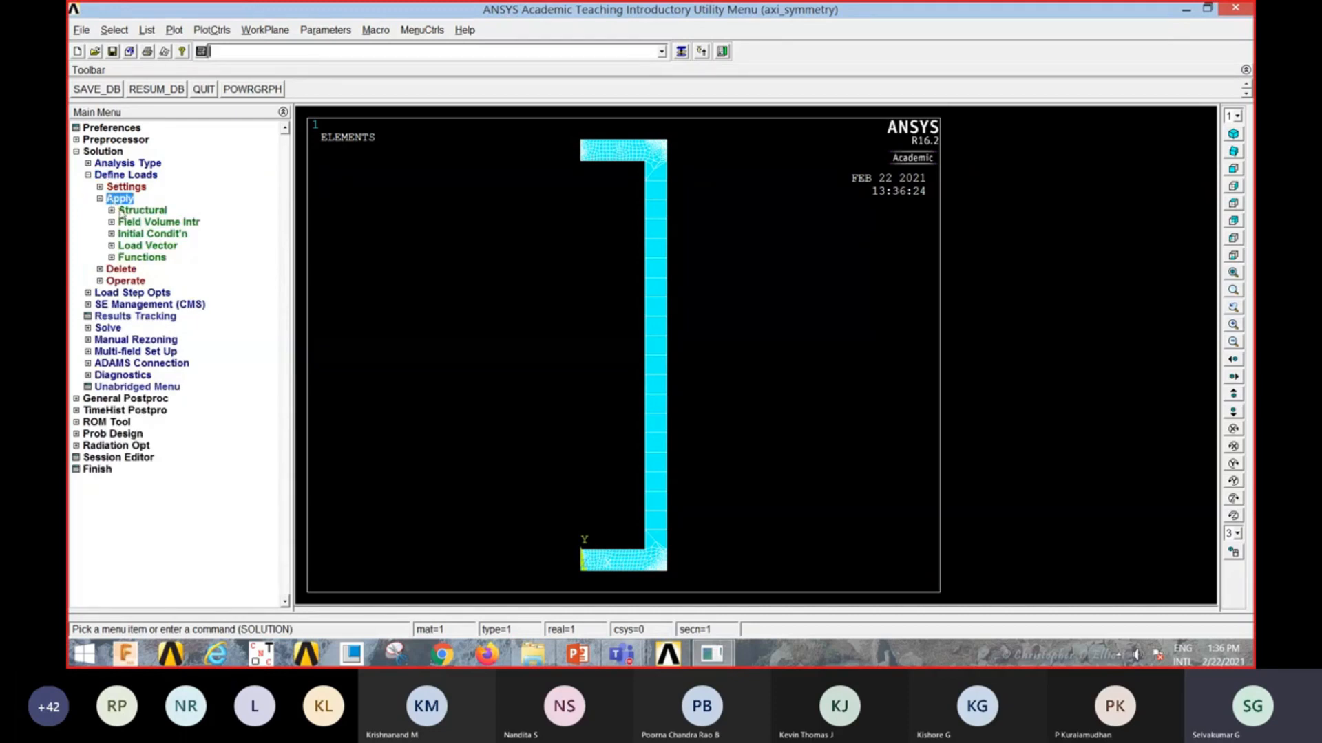
pyautogui.click(121, 211)
pyautogui.click(134, 223)
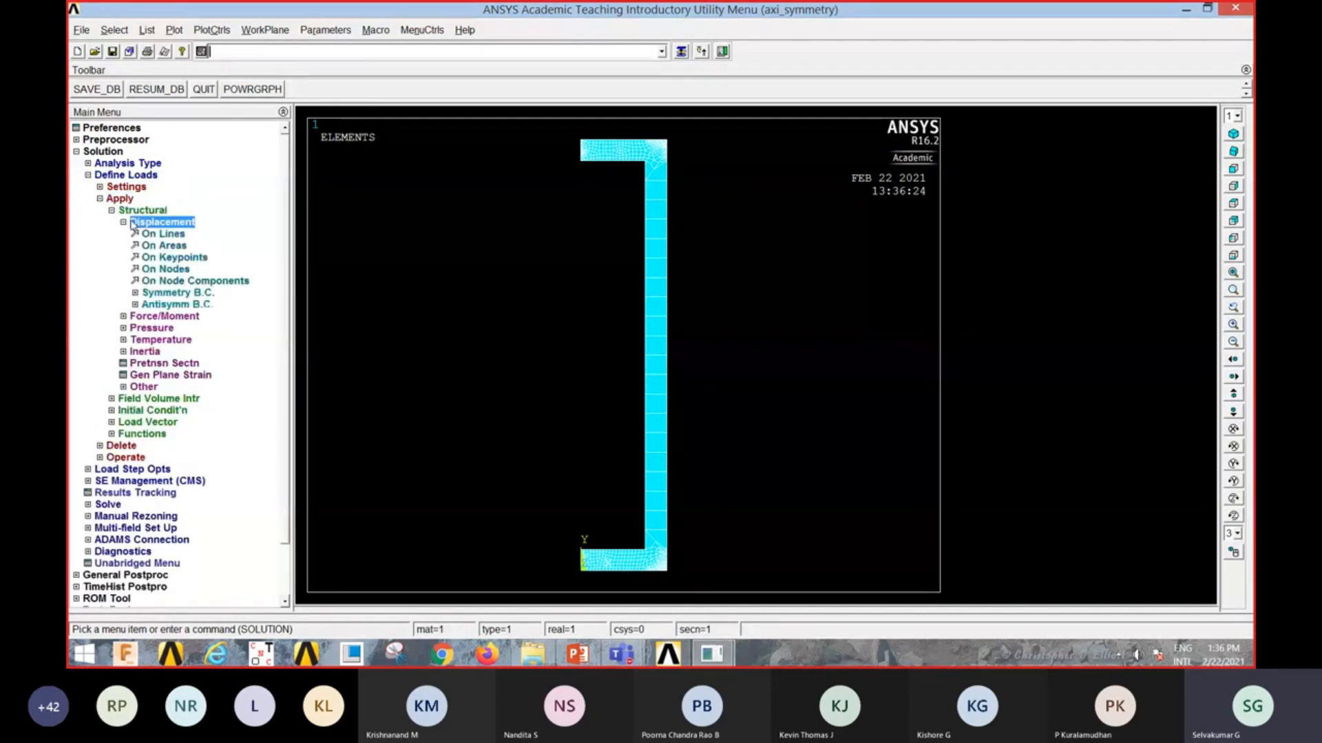
pyautogui.click(164, 292)
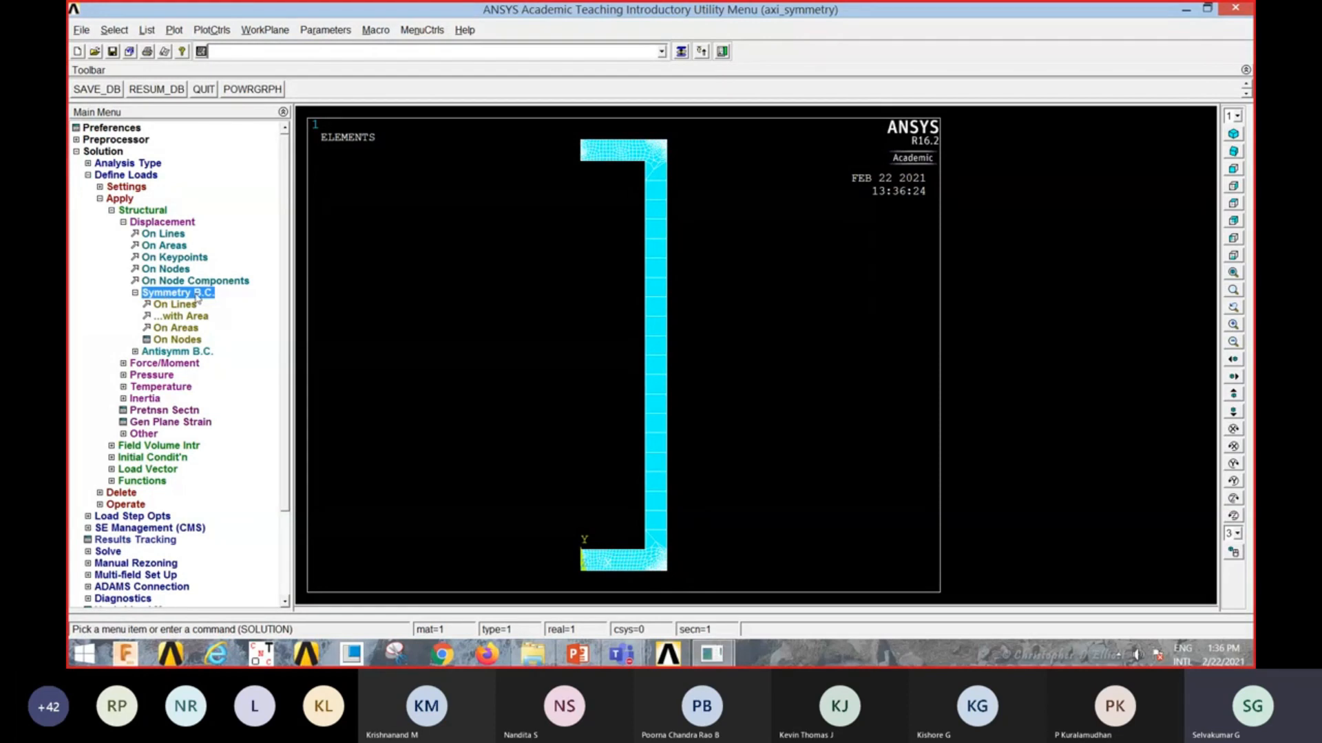
pyautogui.click(191, 306)
pyautogui.click(569, 159)
pyautogui.click(574, 558)
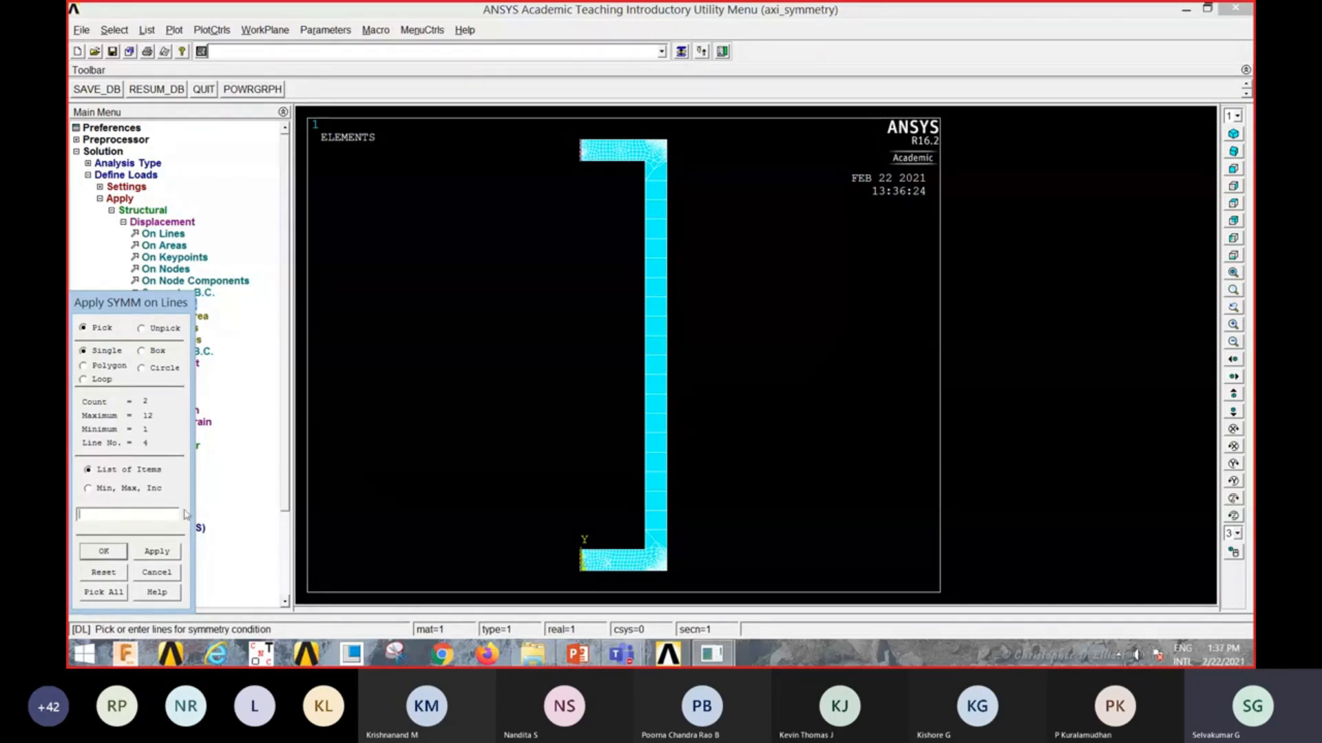
pyautogui.click(110, 552)
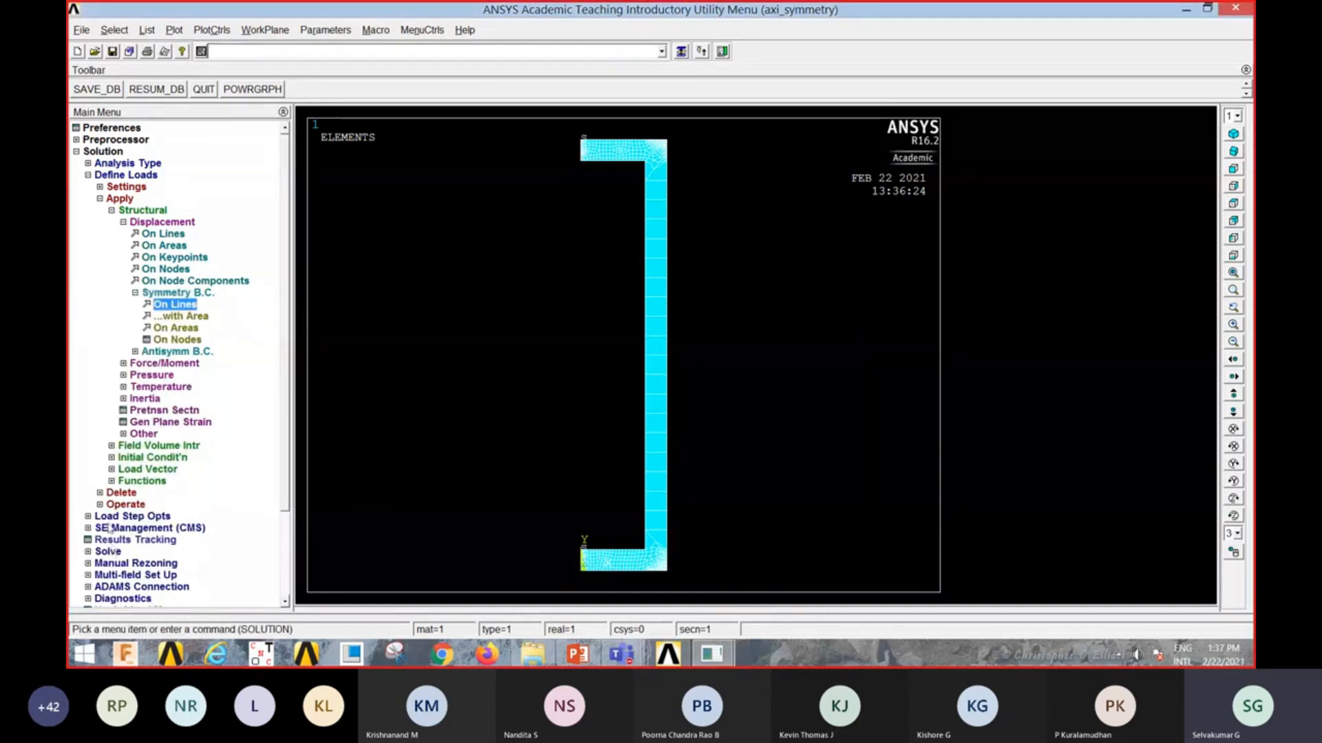
# Step: Select from the full set only the nodes located at Y coordinate 50, the cylinder's mid-height
pyautogui.click(118, 32)
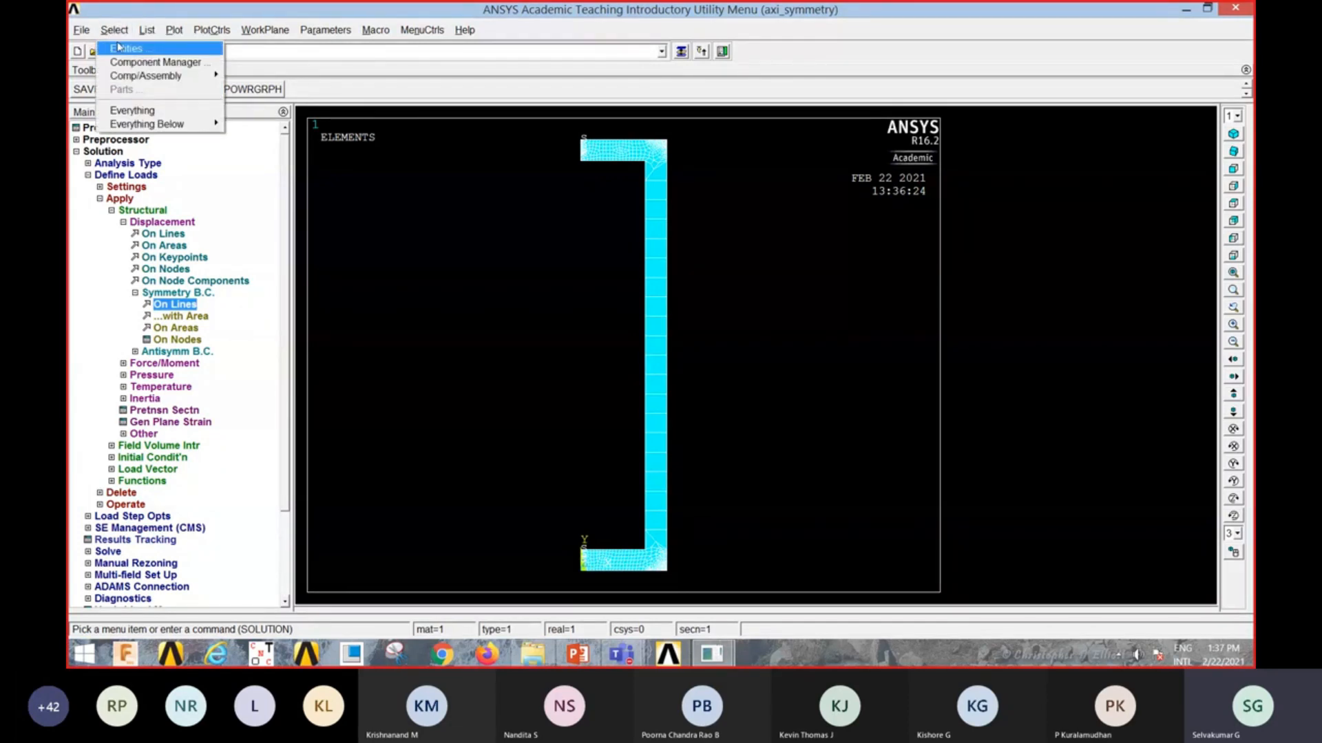
pyautogui.click(125, 49)
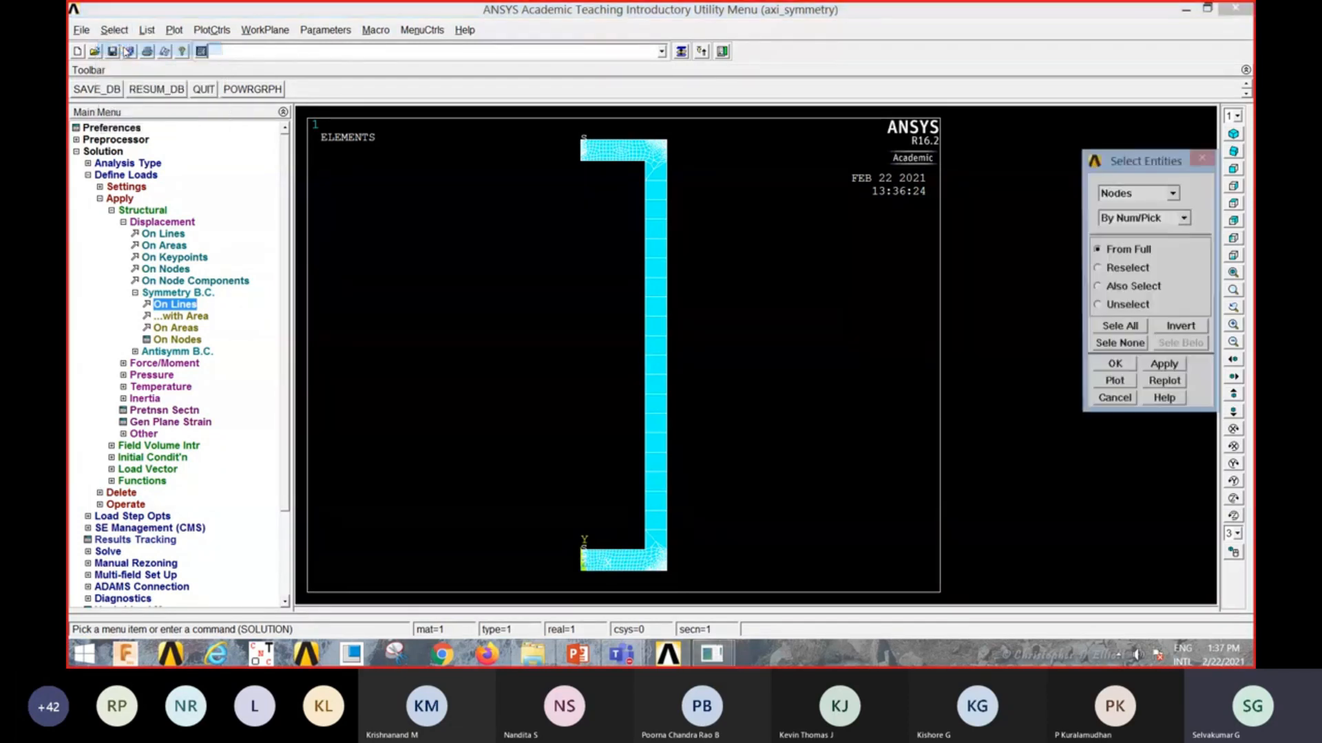
pyautogui.click(1184, 218)
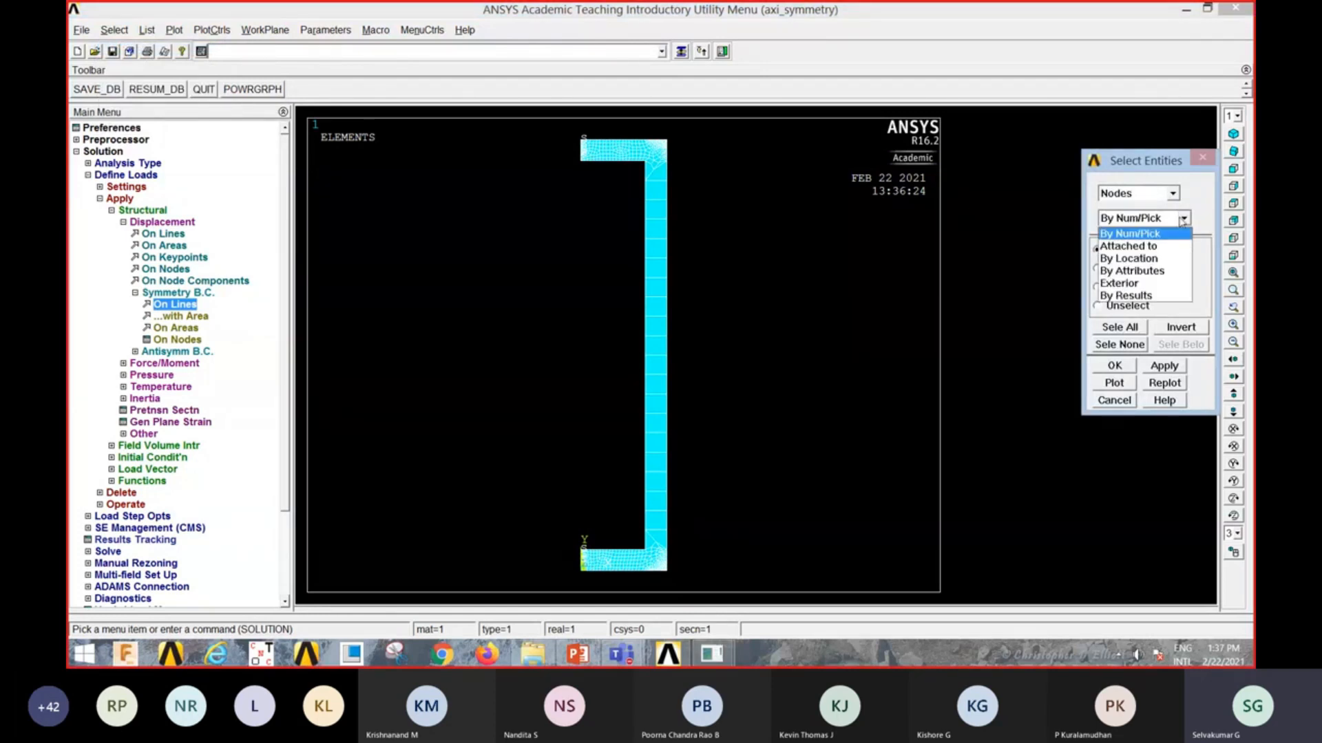
pyautogui.click(1139, 260)
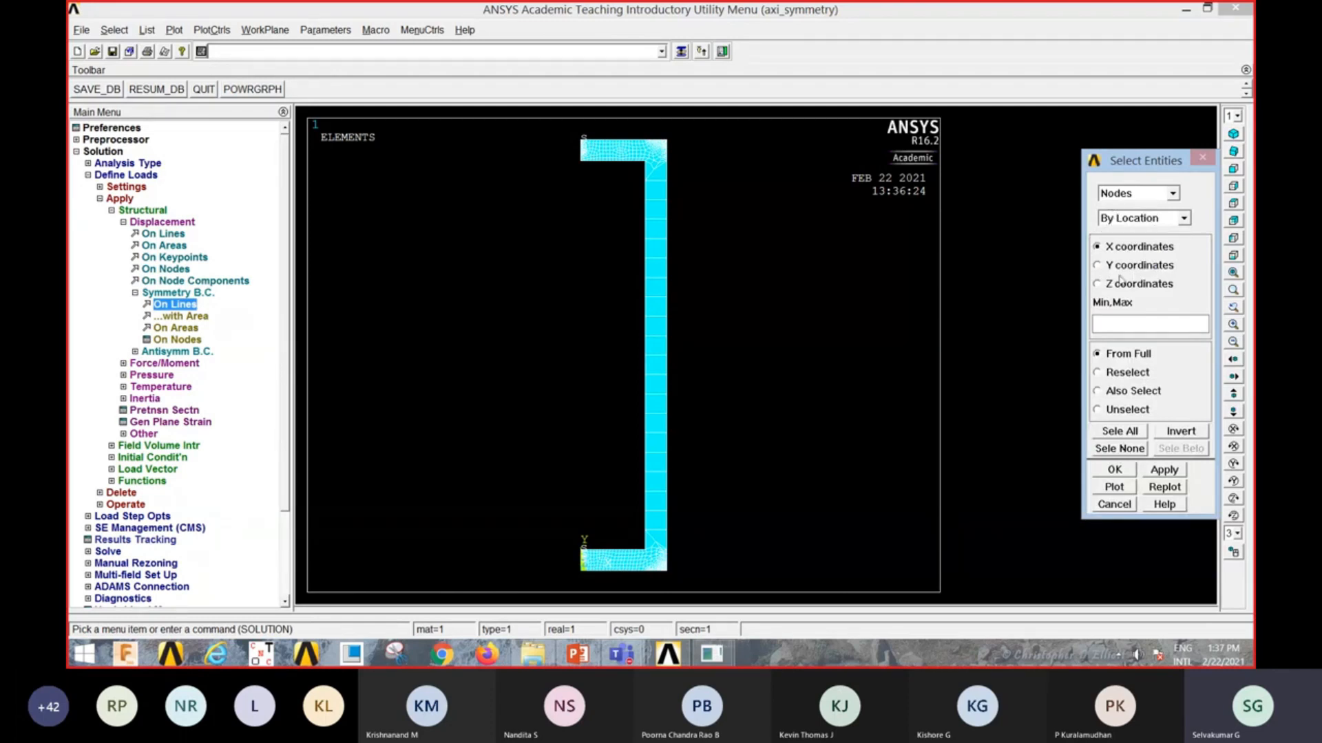
pyautogui.click(1098, 267)
pyautogui.click(1112, 321)
pyautogui.write('50')
pyautogui.click(1113, 474)
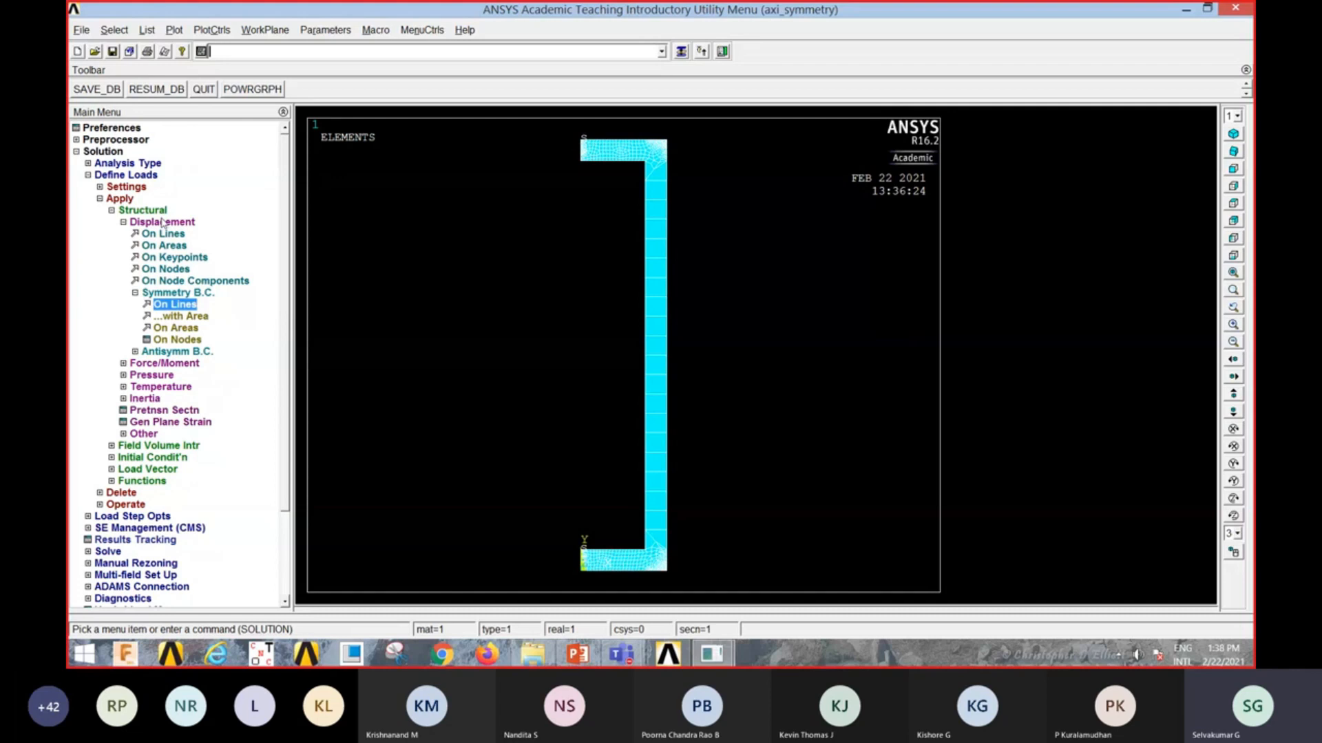
# Step: Constrain all the selected mid-height nodes in UY with a constant displacement value of 0
pyautogui.click(165, 269)
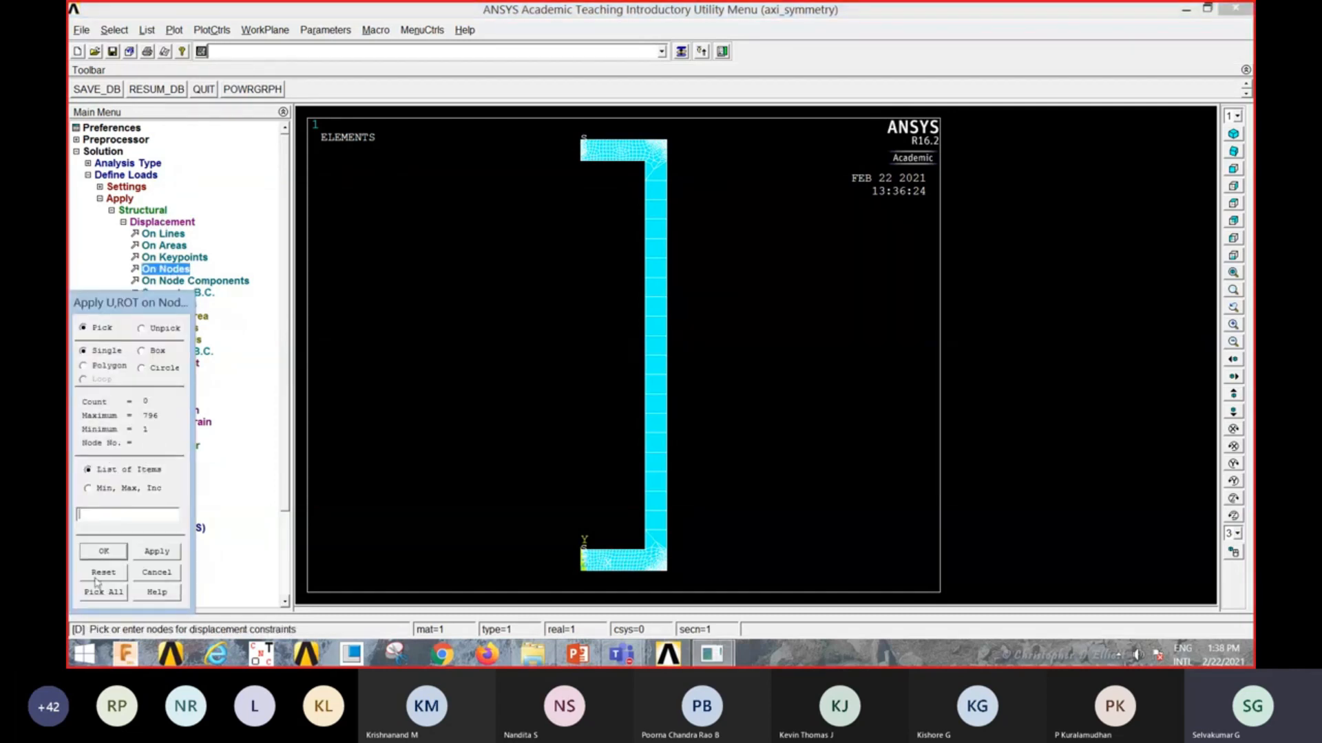
pyautogui.click(106, 594)
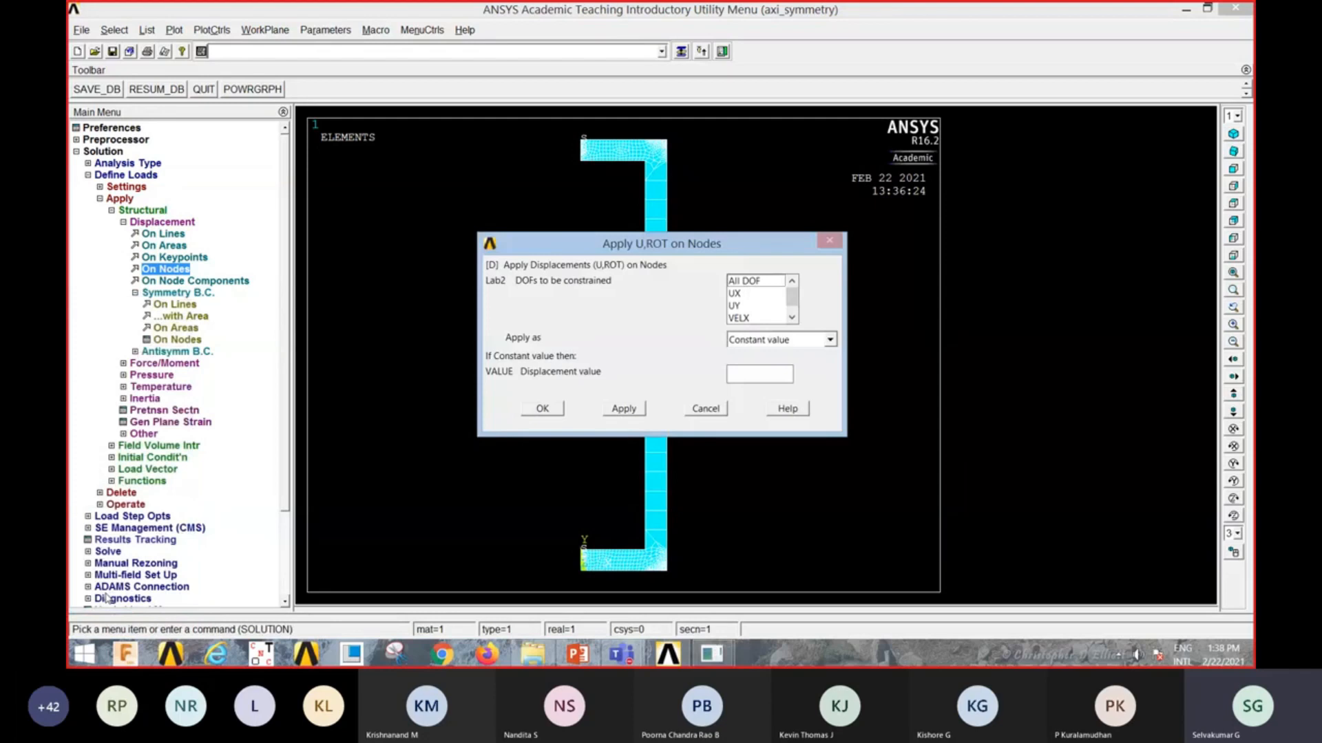
pyautogui.click(735, 305)
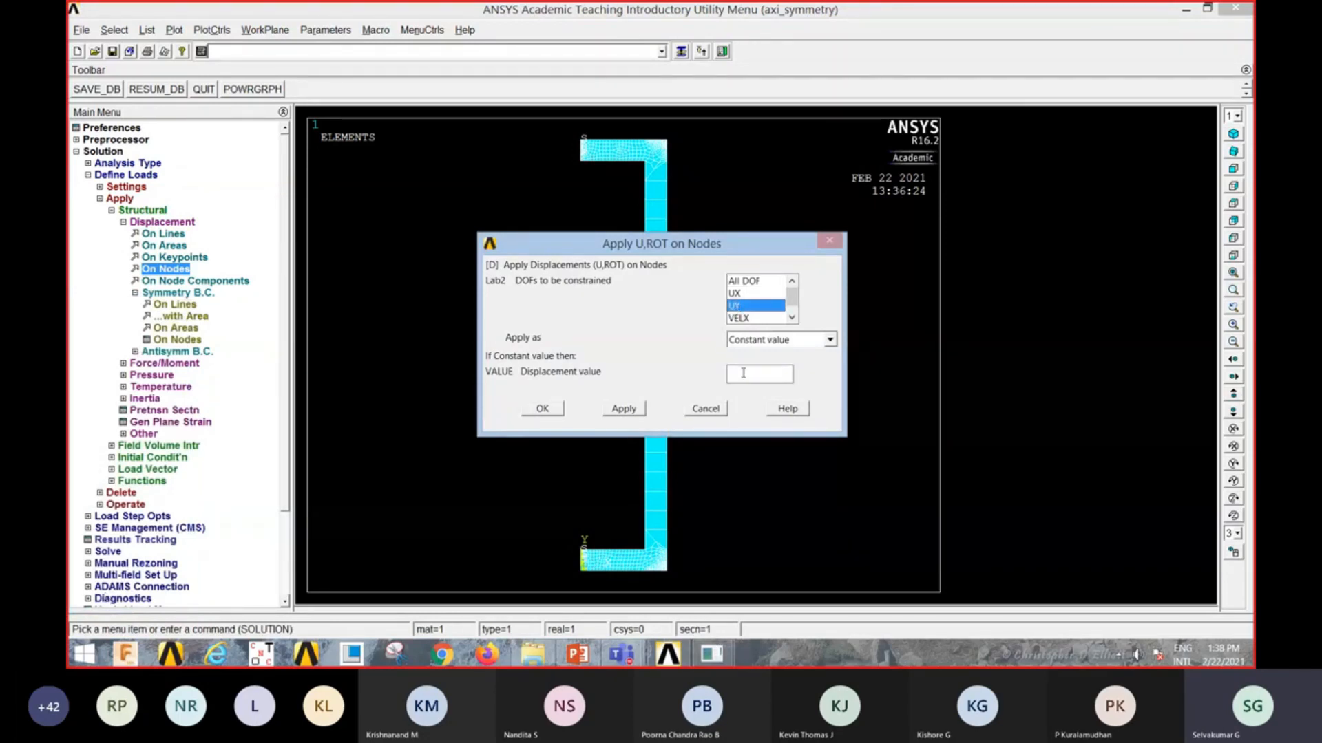
pyautogui.write('0')
pyautogui.click(543, 409)
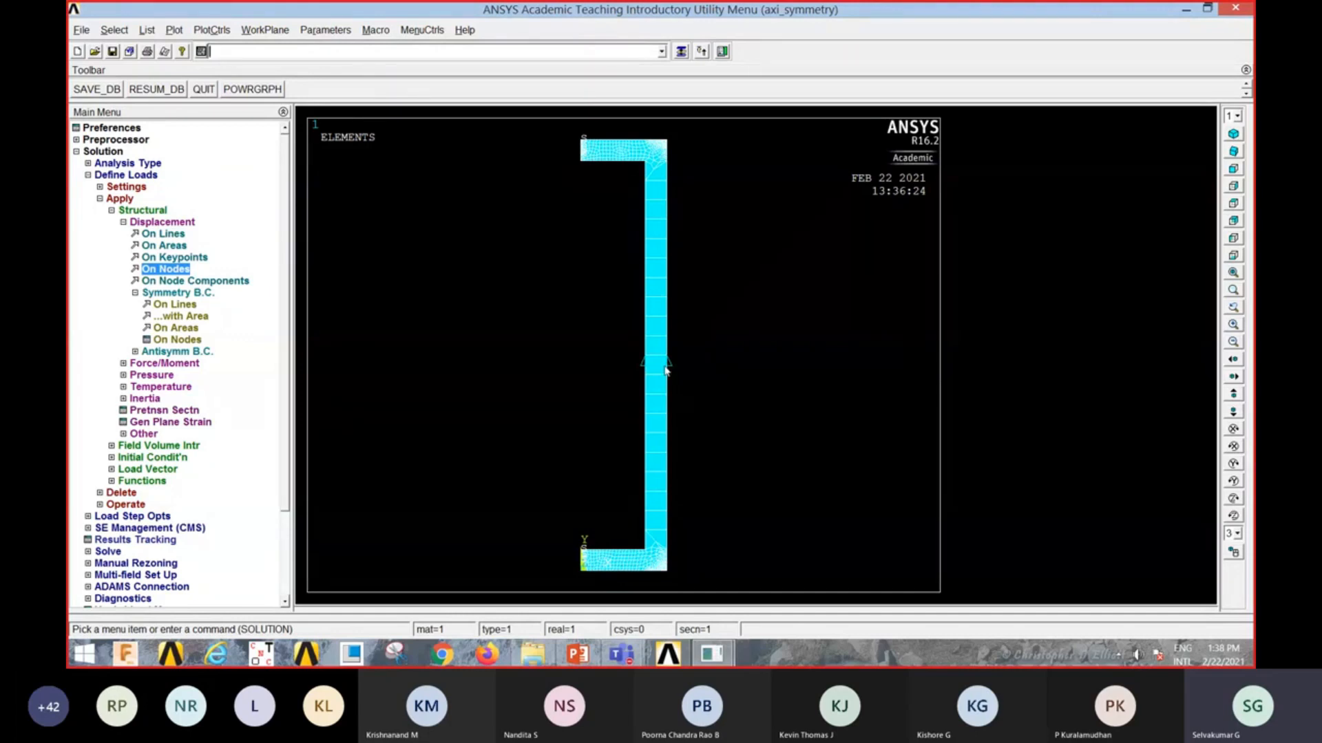
# Step: Select all nodes of the model again
pyautogui.click(122, 32)
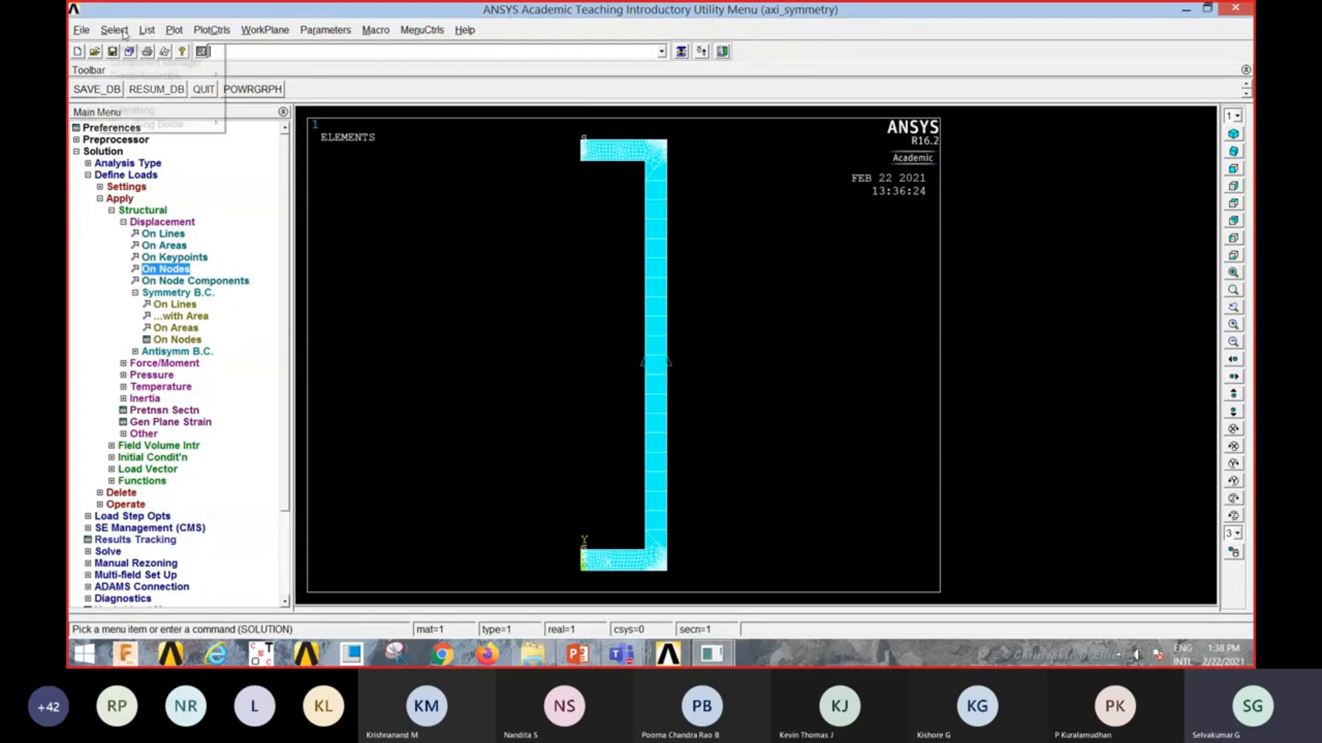
pyautogui.click(122, 49)
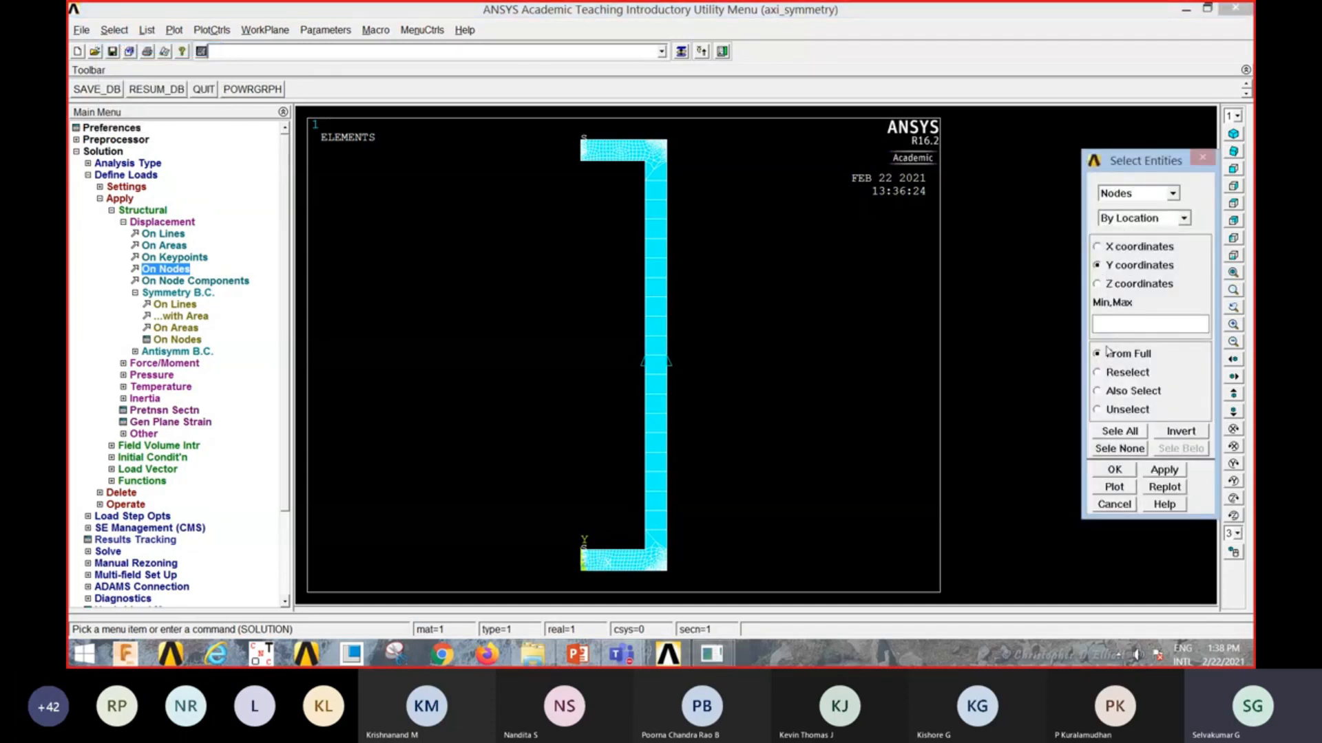
pyautogui.click(1129, 432)
pyautogui.click(1114, 503)
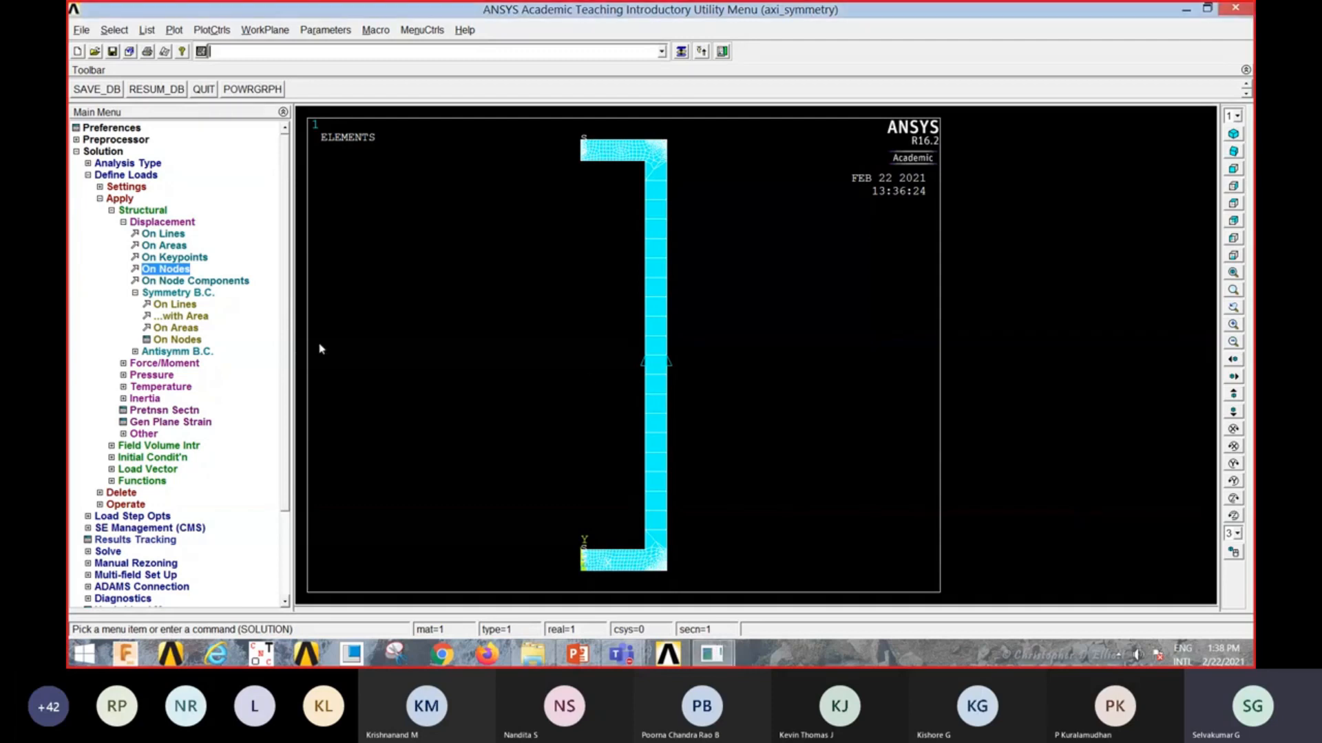
# Step: Apply a constant FY force of 100 to the topmost keypoint of the upper wall on the Y axis
pyautogui.click(172, 363)
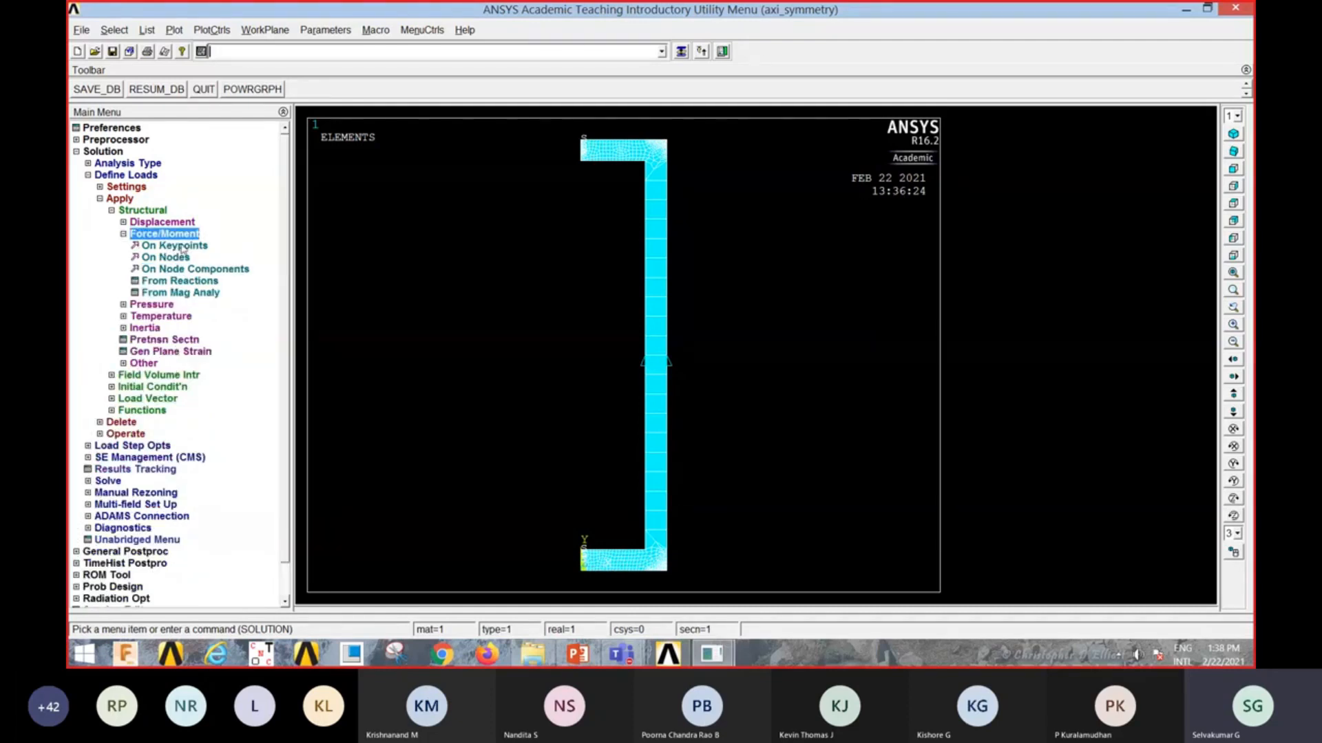
pyautogui.click(180, 247)
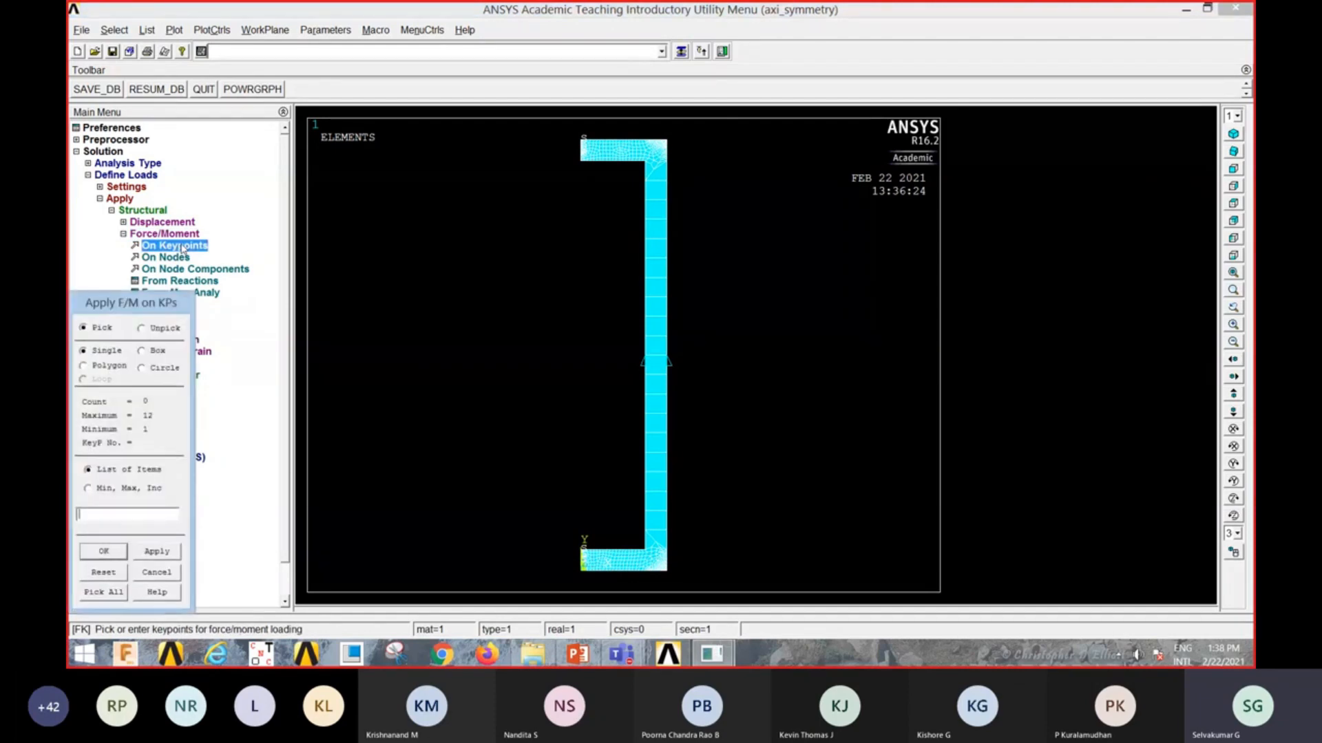
pyautogui.click(503, 173)
pyautogui.click(104, 551)
pyautogui.click(762, 303)
pyautogui.click(754, 331)
pyautogui.click(743, 356)
pyautogui.write('100')
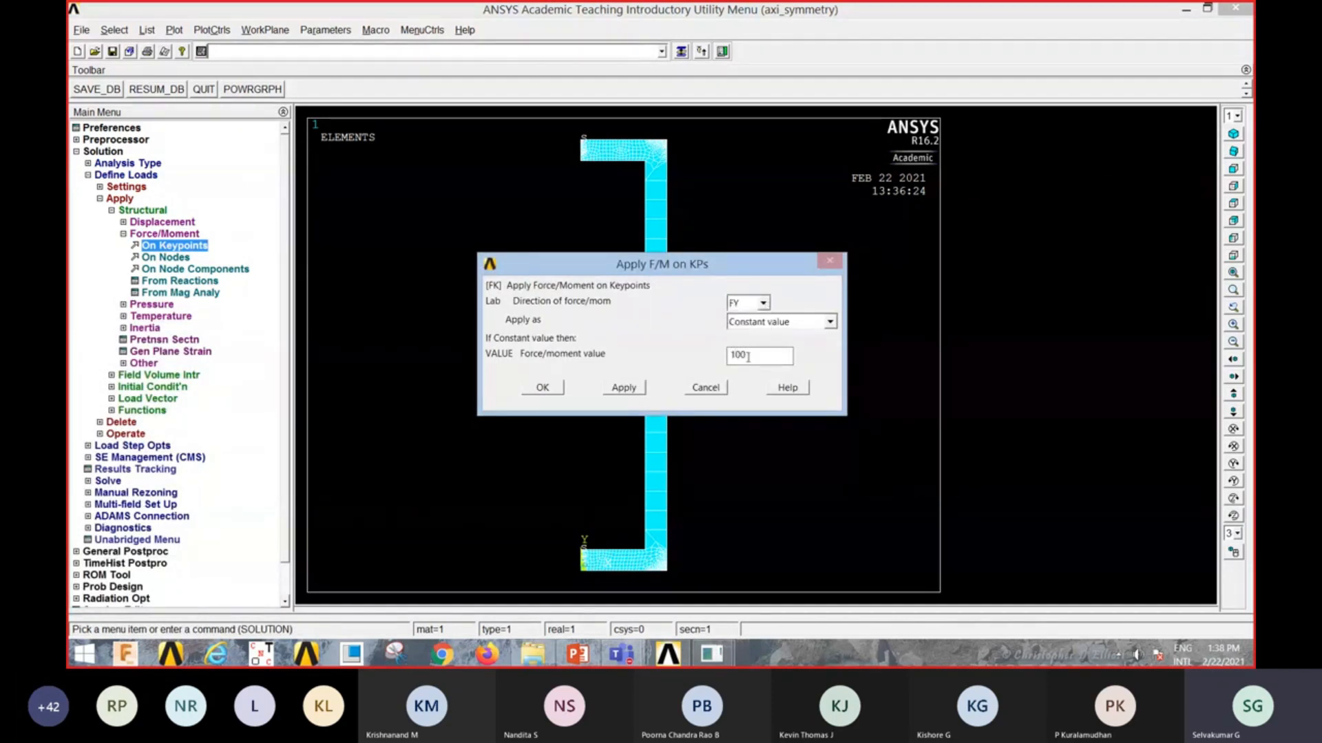
pyautogui.click(623, 390)
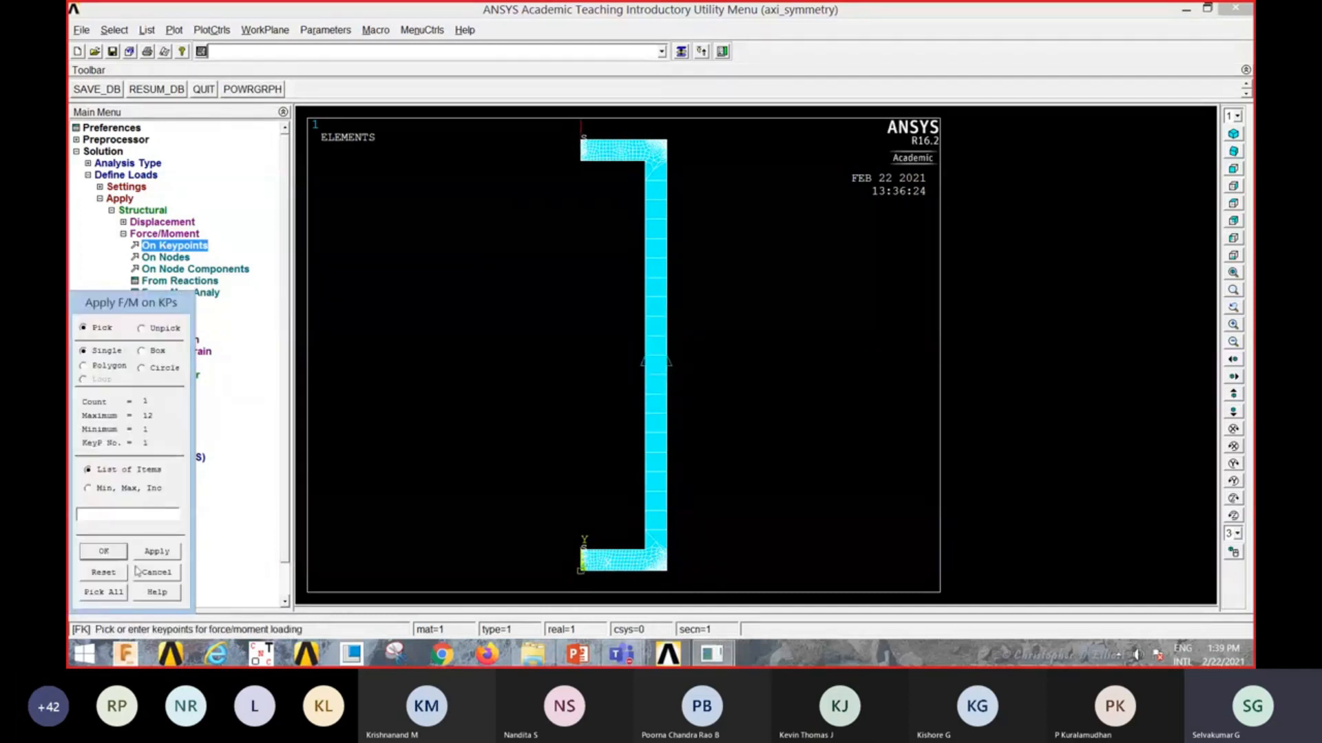
# Step: Apply a constant FY force of -100 to the bottom keypoint of the lower wall on the Y axis
pyautogui.click(103, 552)
pyautogui.click(731, 354)
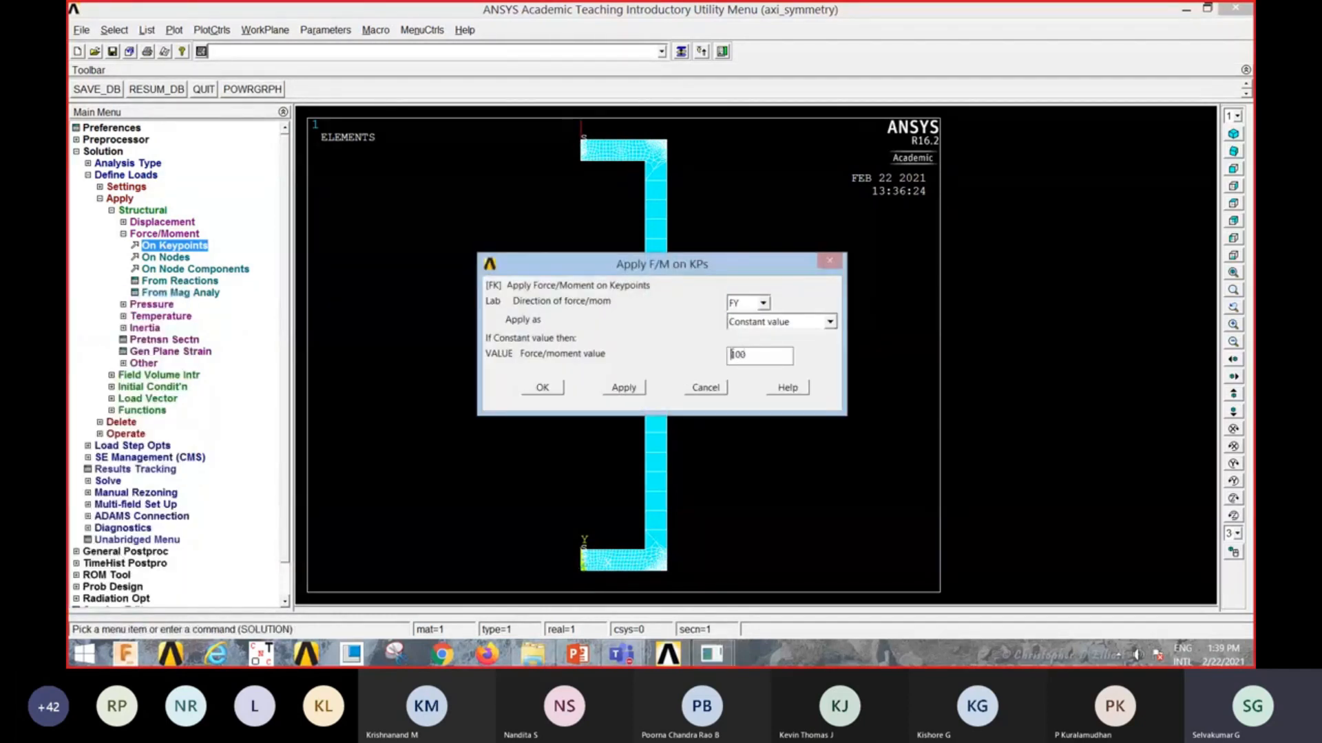
pyautogui.write('-')
pyautogui.click(554, 390)
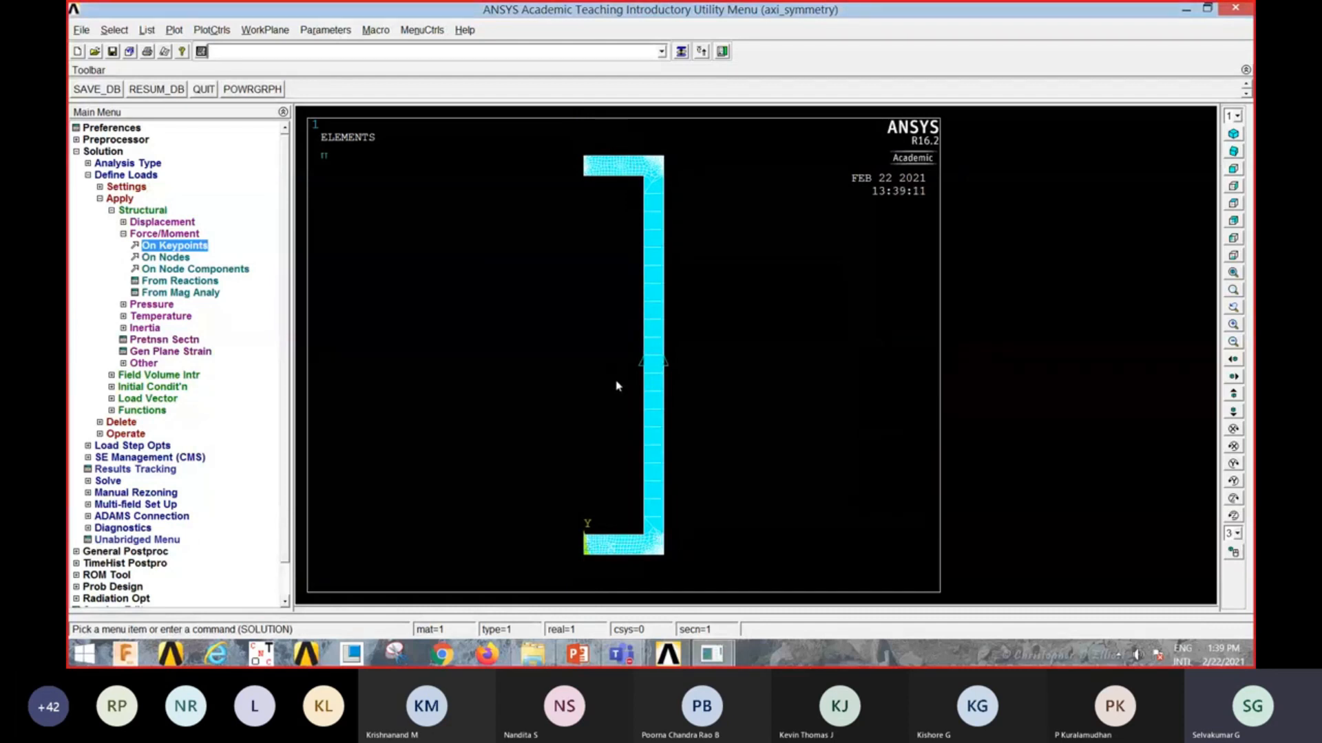
# Step: Solve the current load step and close the solution status windows
pyautogui.click(114, 482)
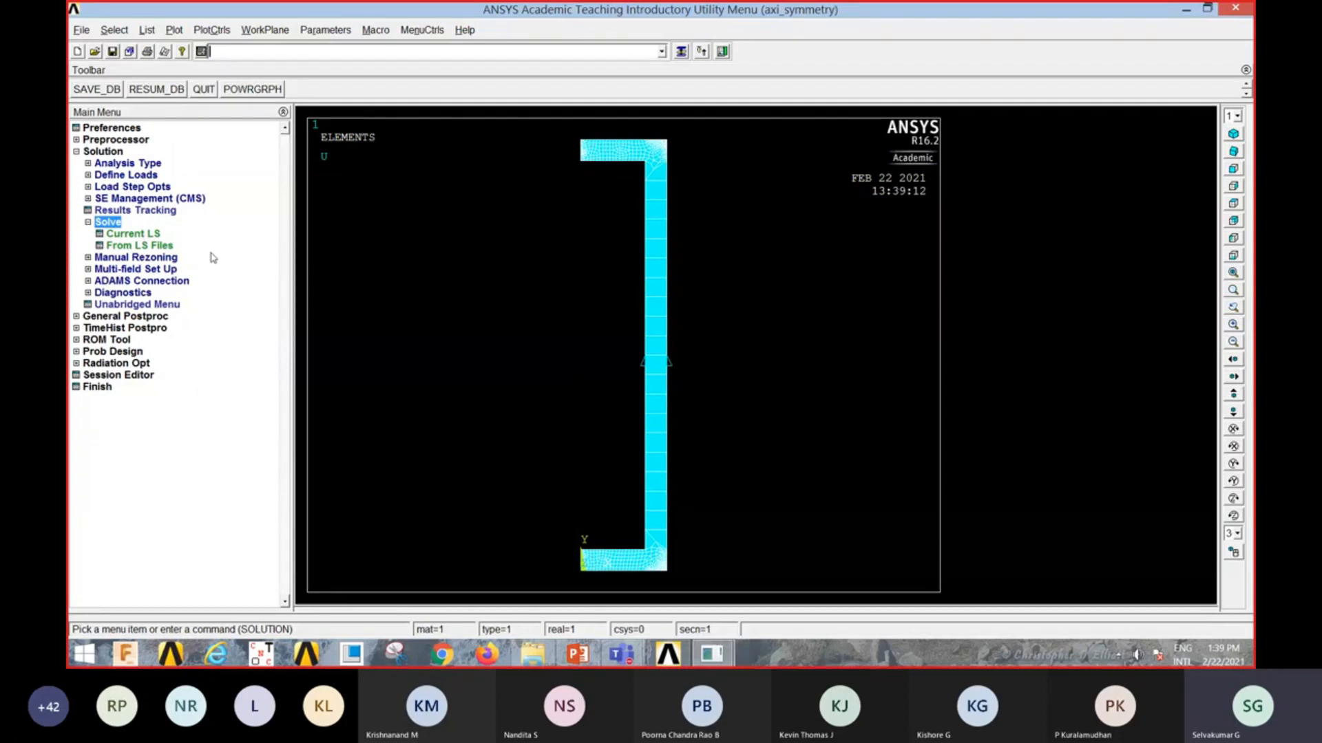
pyautogui.click(148, 238)
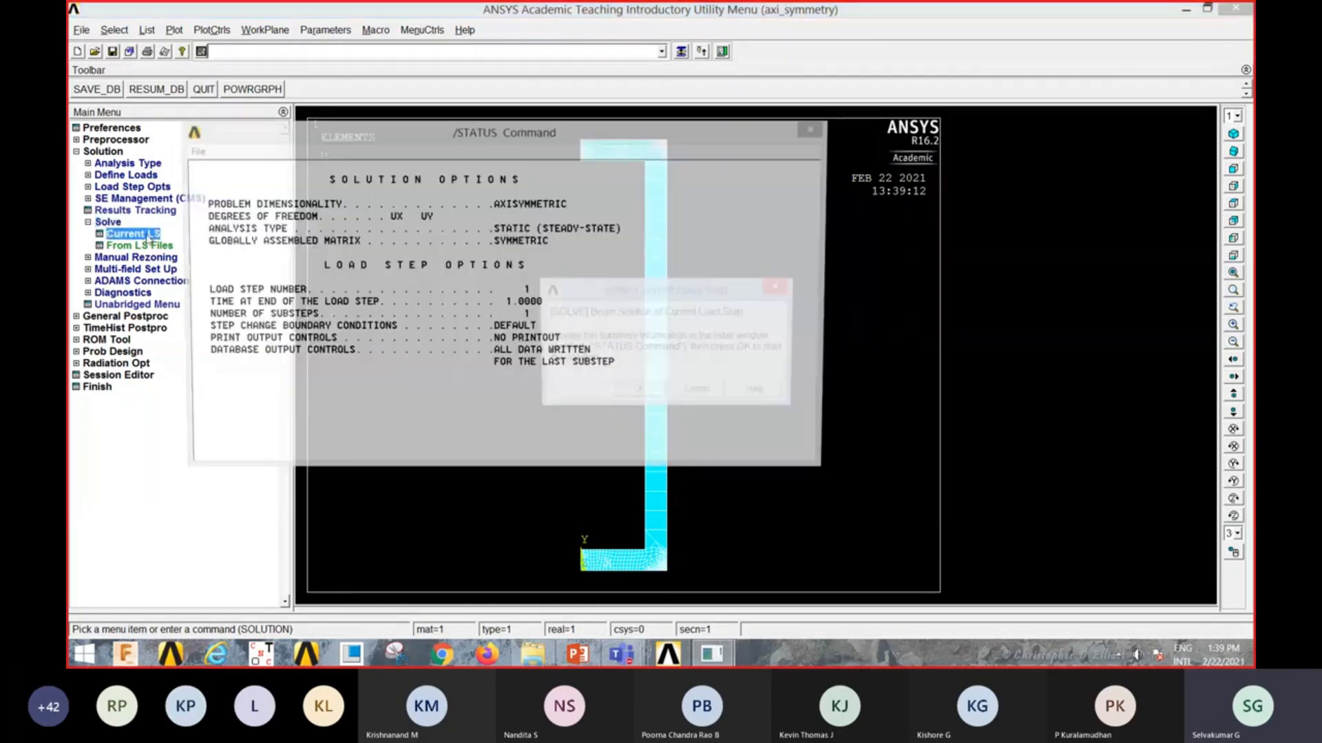
pyautogui.click(638, 390)
pyautogui.click(219, 95)
pyautogui.click(245, 95)
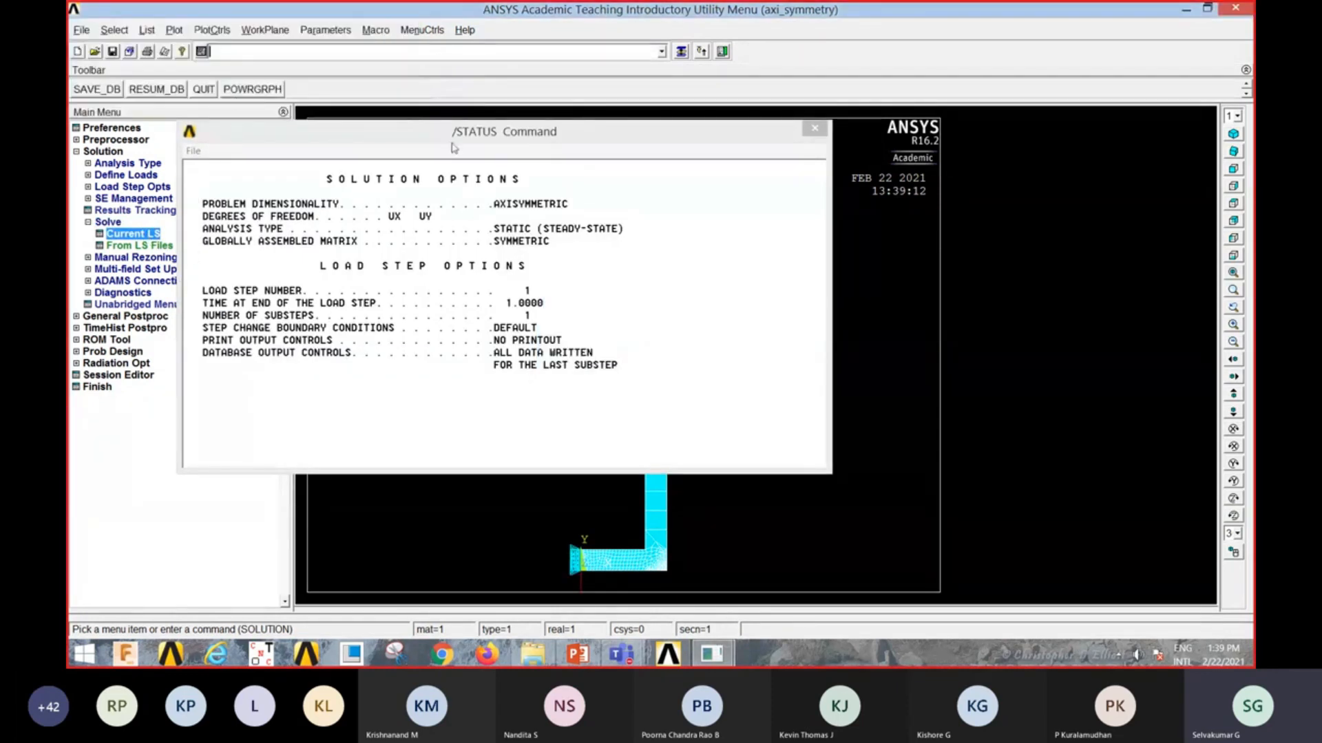
pyautogui.click(814, 128)
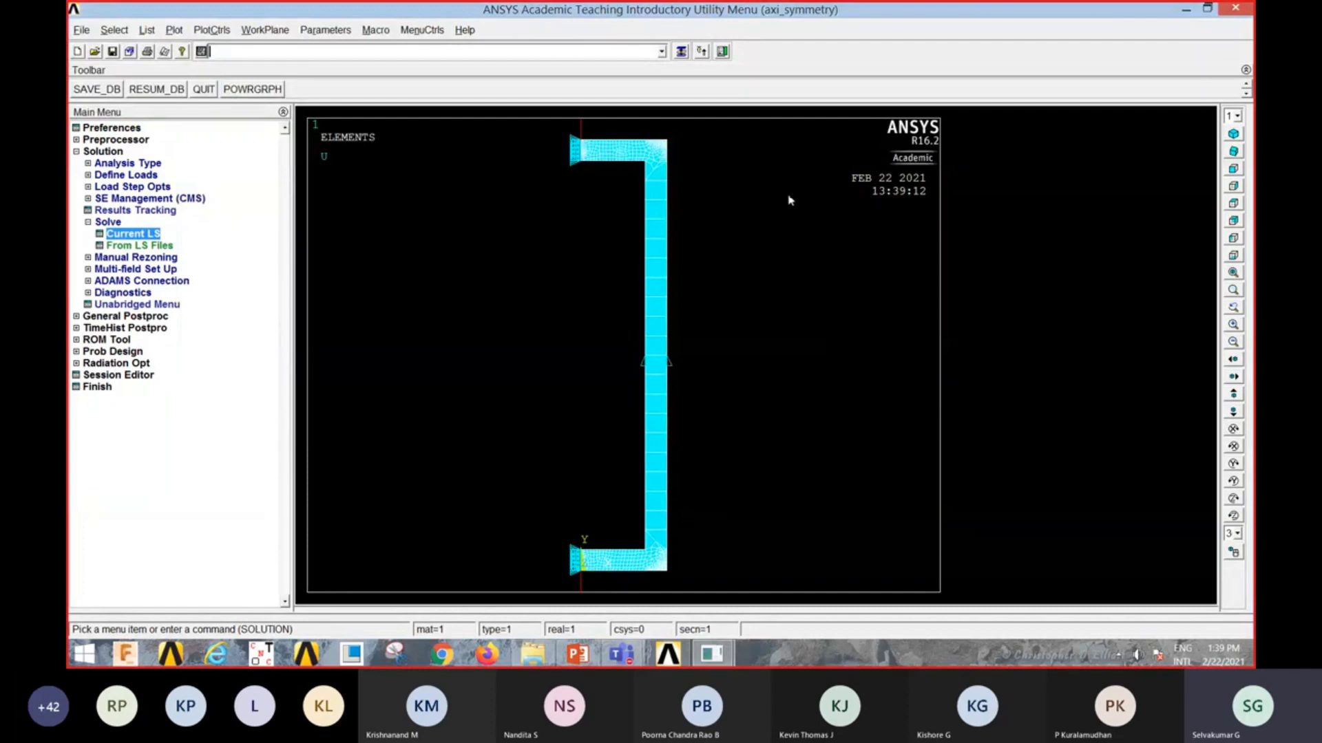
# Step: Plot the deformed shape of the cylinder cross-section from the solved results
pyautogui.click(128, 317)
pyautogui.click(130, 224)
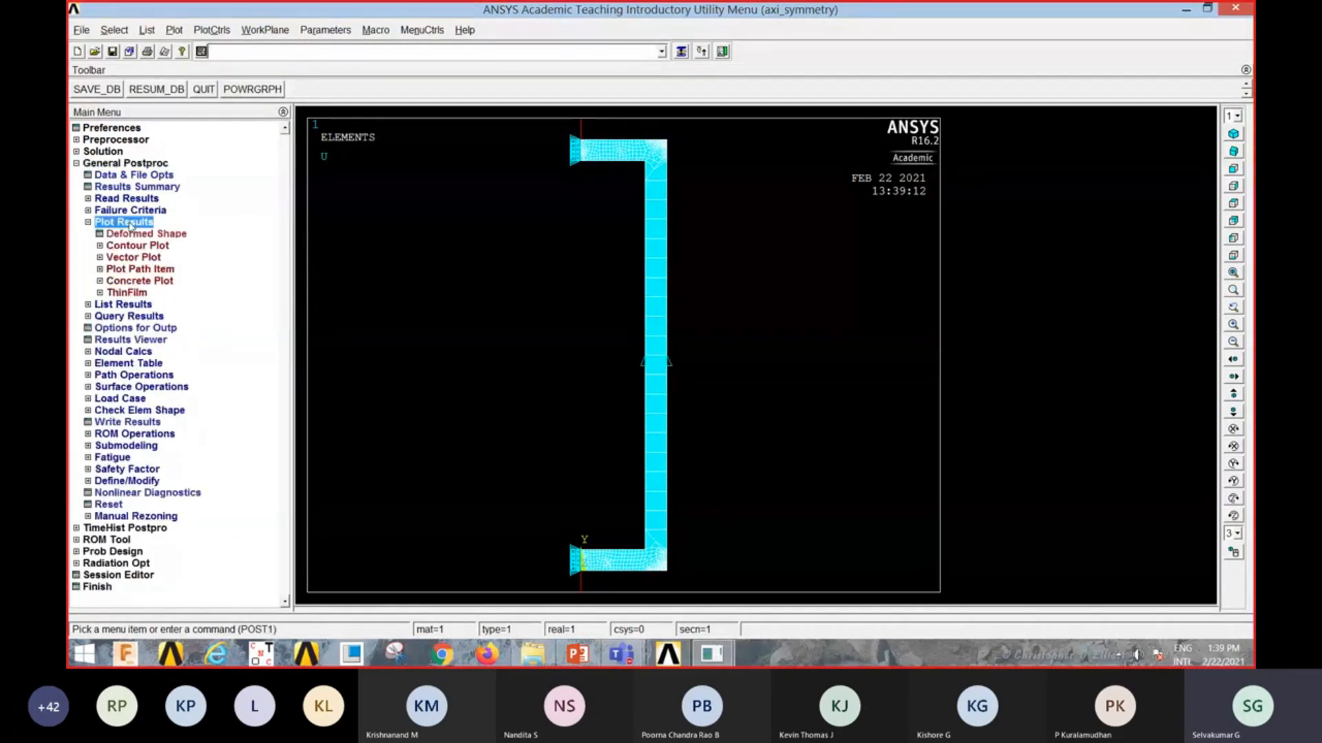
pyautogui.click(132, 238)
pyautogui.click(720, 332)
pyautogui.click(535, 390)
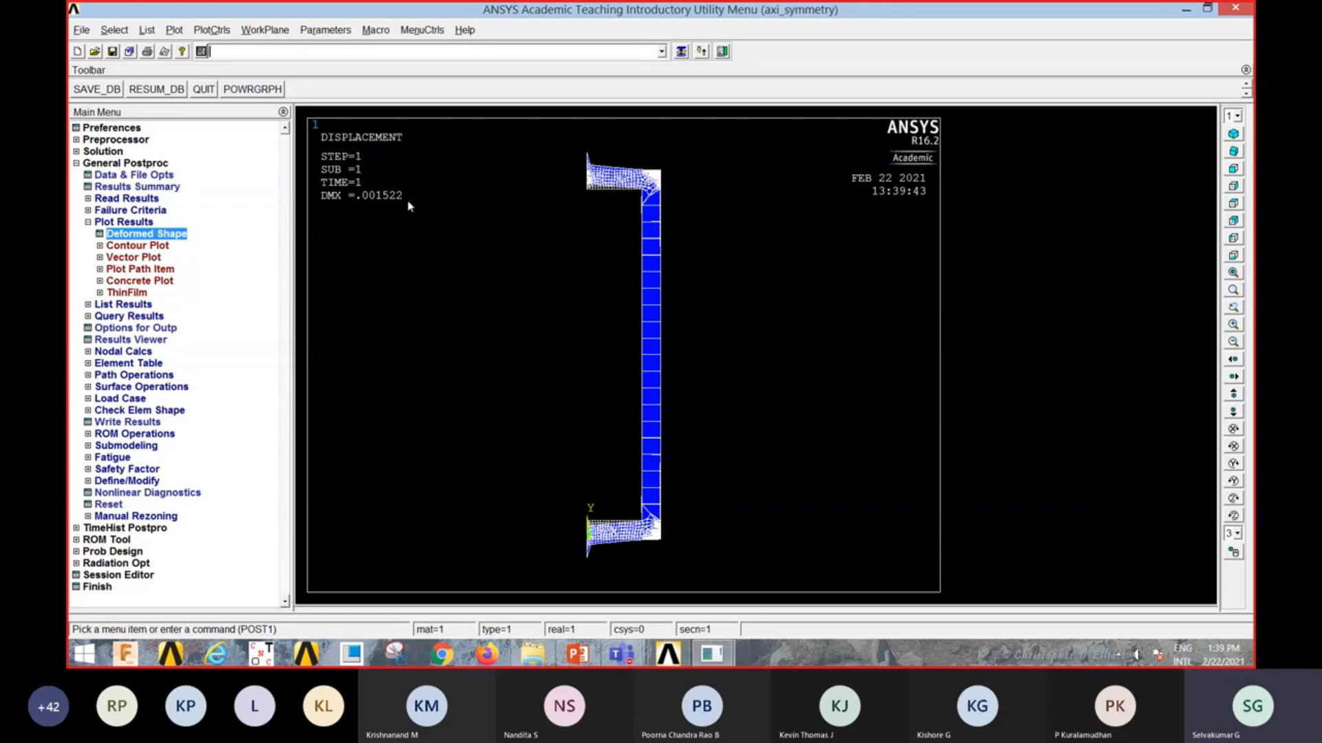
# Step: Select from the full set only the nodes with Y coordinates between 45 and 55, and plot them
pyautogui.click(174, 30)
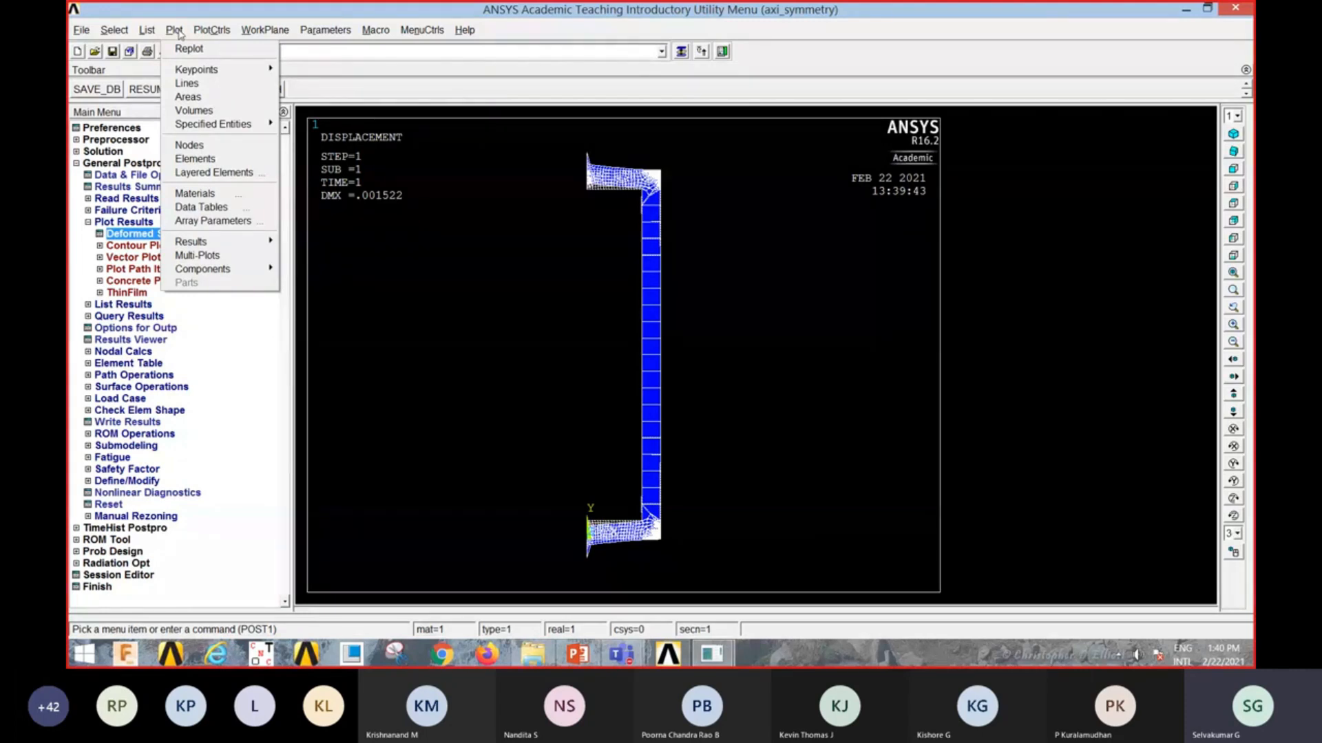
pyautogui.click(193, 148)
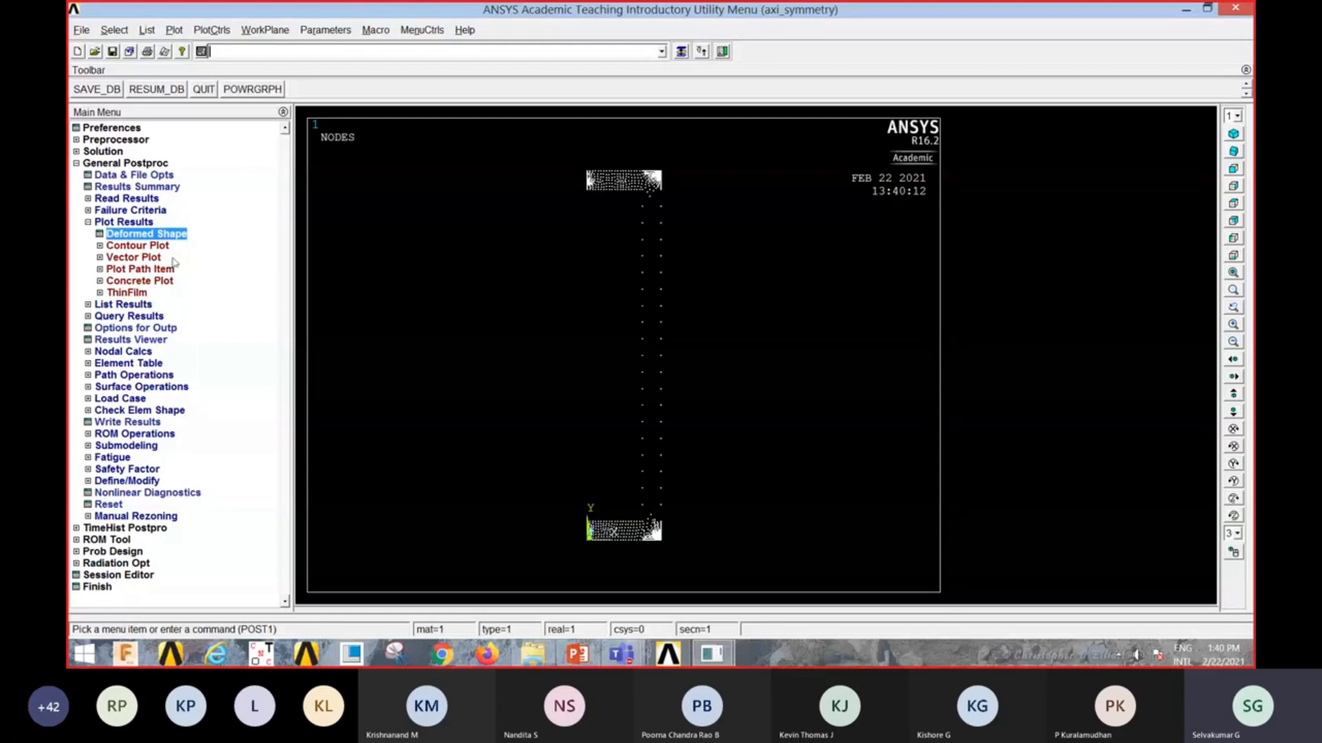
pyautogui.click(115, 30)
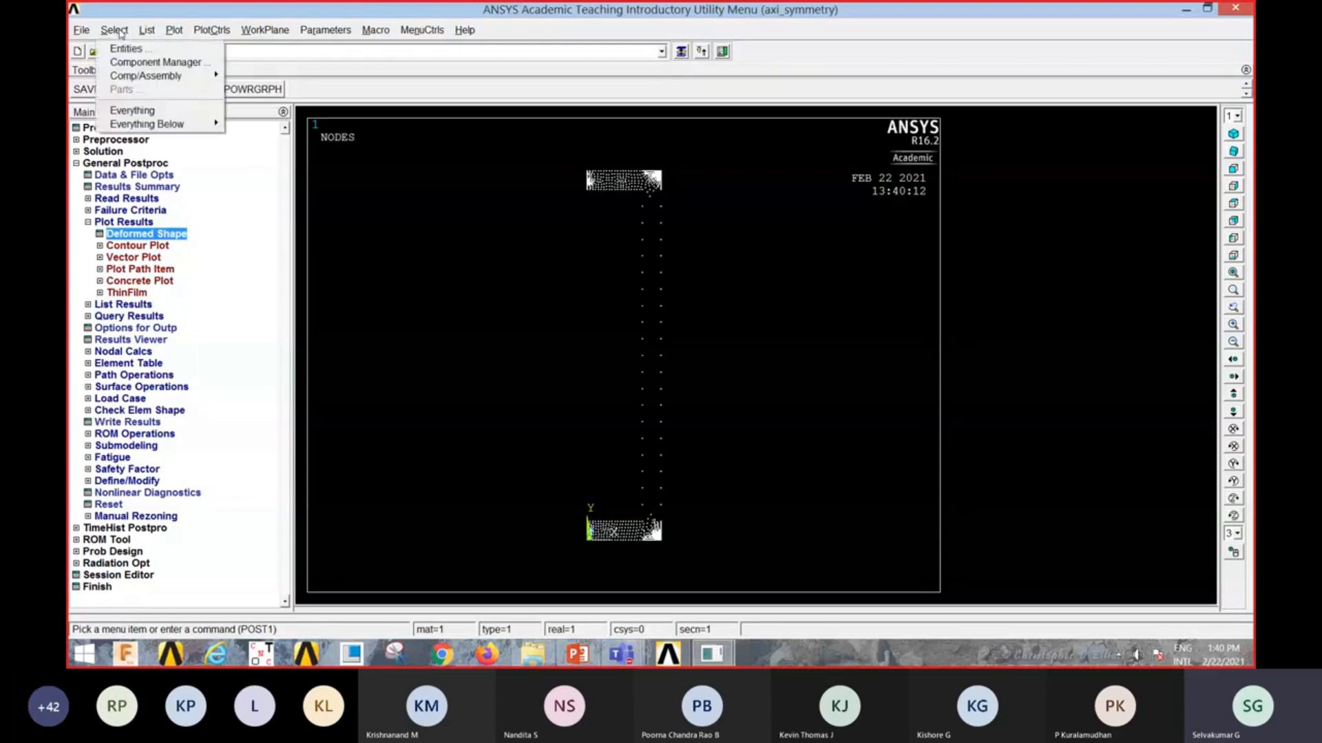
pyautogui.click(124, 48)
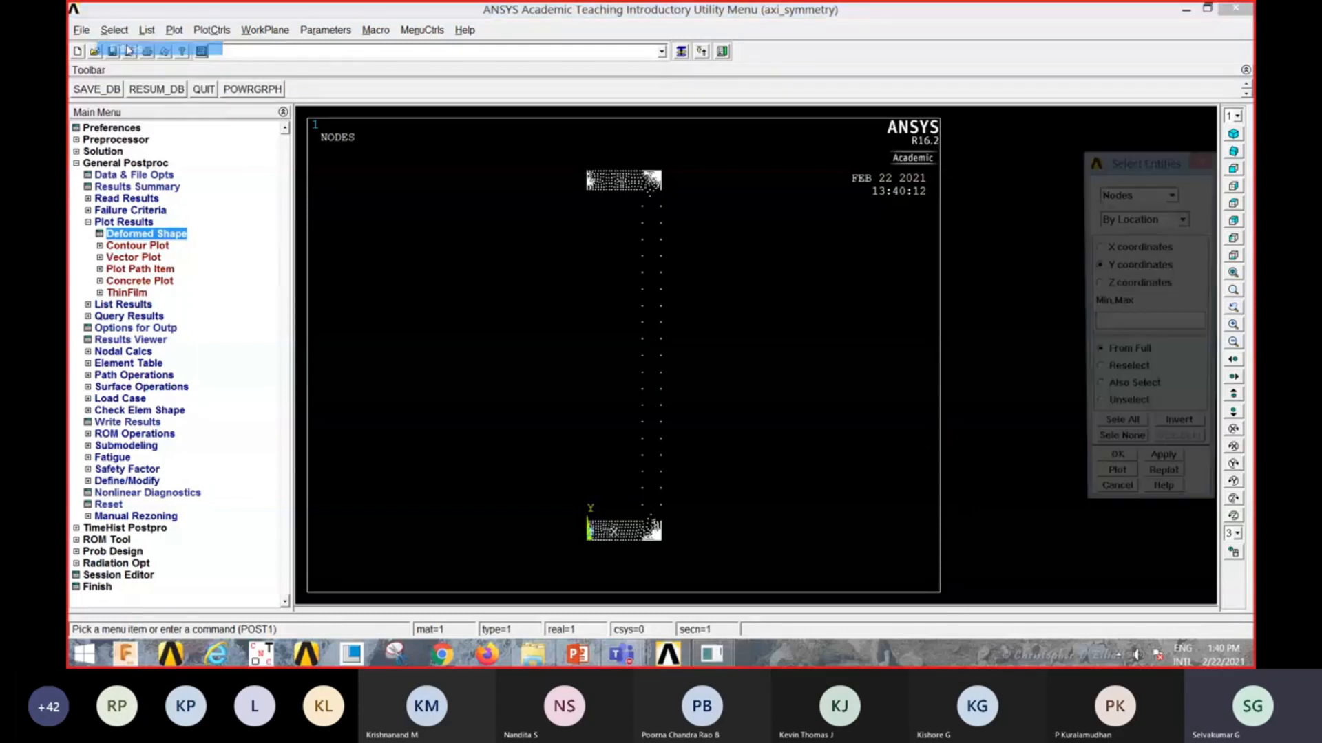
pyautogui.click(1110, 326)
pyautogui.write('45,55')
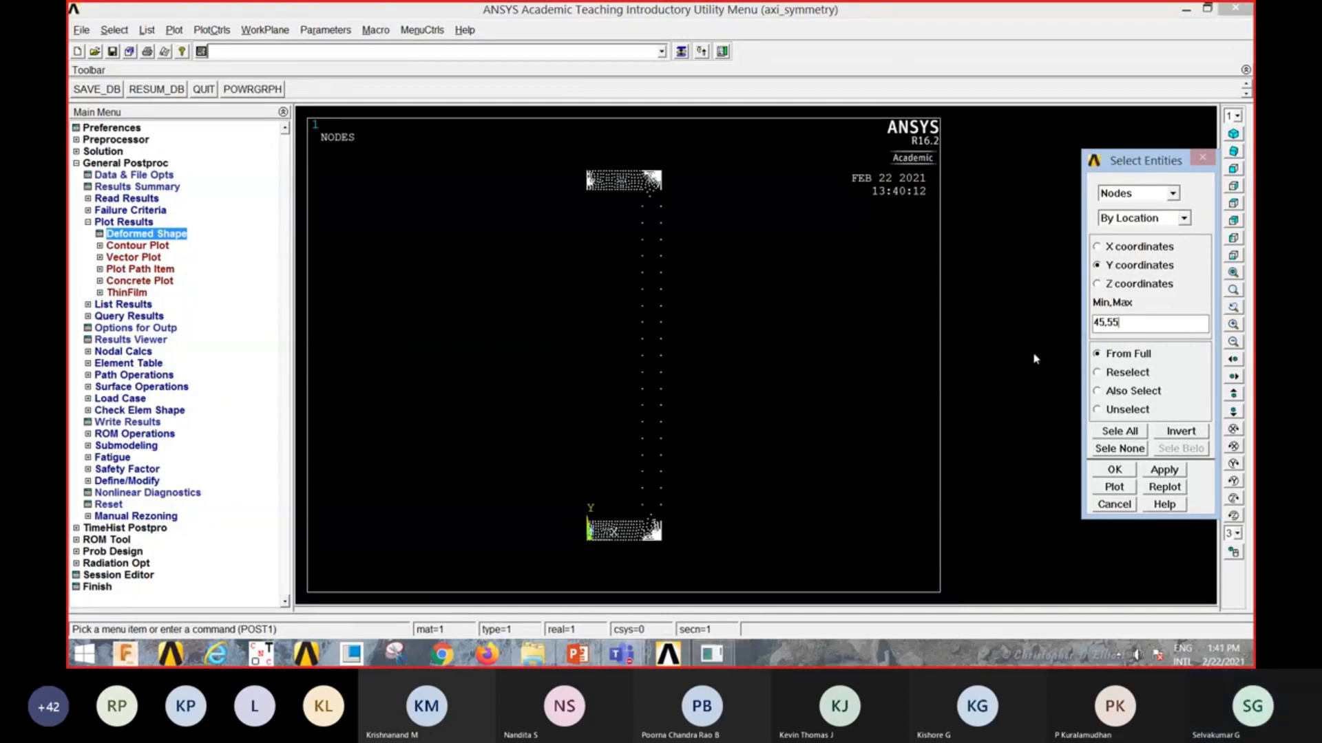
pyautogui.click(1117, 437)
pyautogui.click(172, 31)
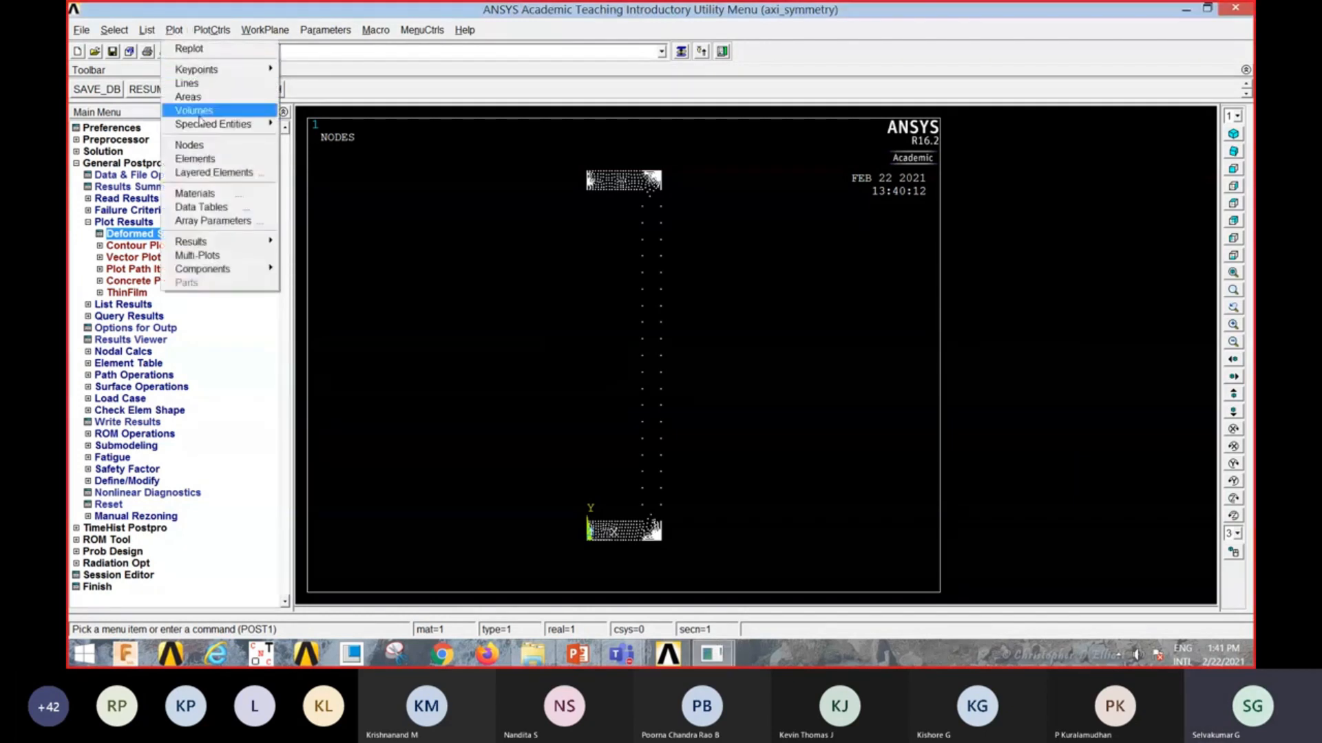
pyautogui.click(206, 145)
pyautogui.scroll(5, 626, 366)
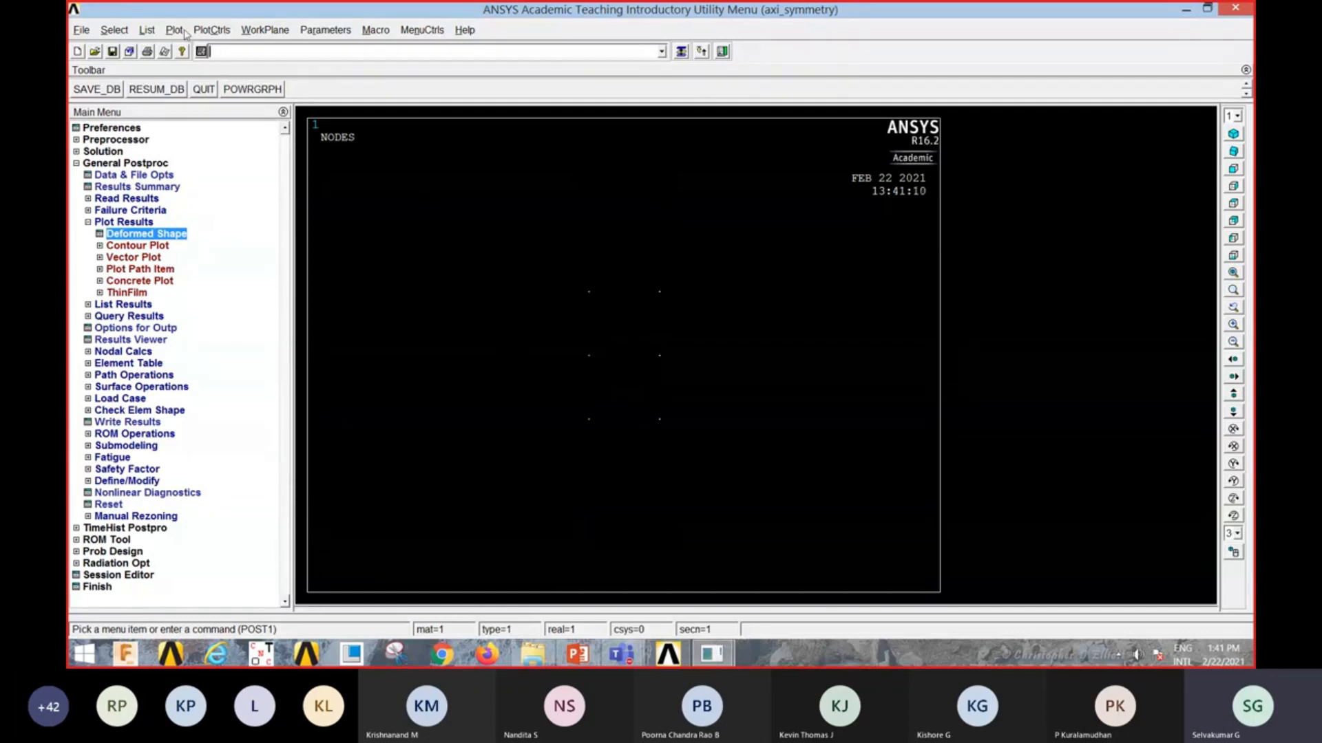
# Step: Turn on node numbers and set the element attribute numbering to element numbers for the plotted mid-height nodes
pyautogui.click(200, 33)
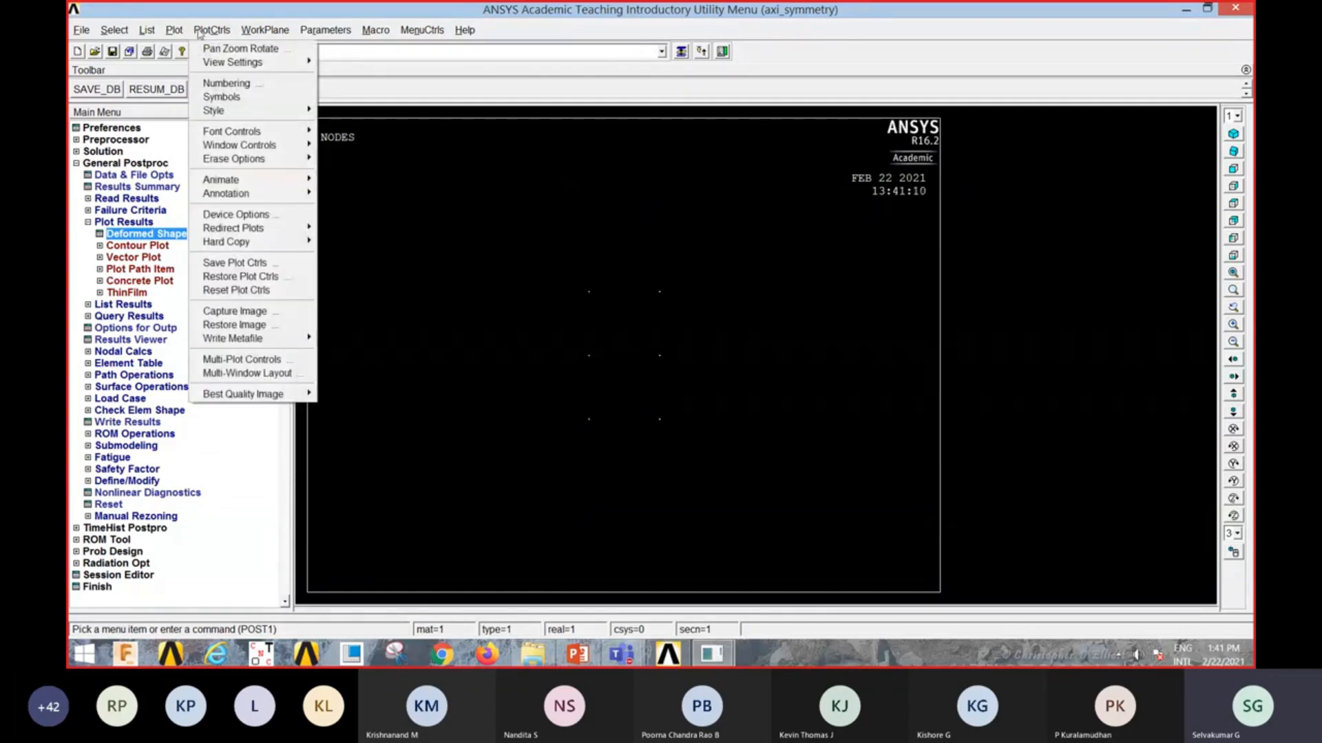
pyautogui.click(227, 84)
pyautogui.click(716, 322)
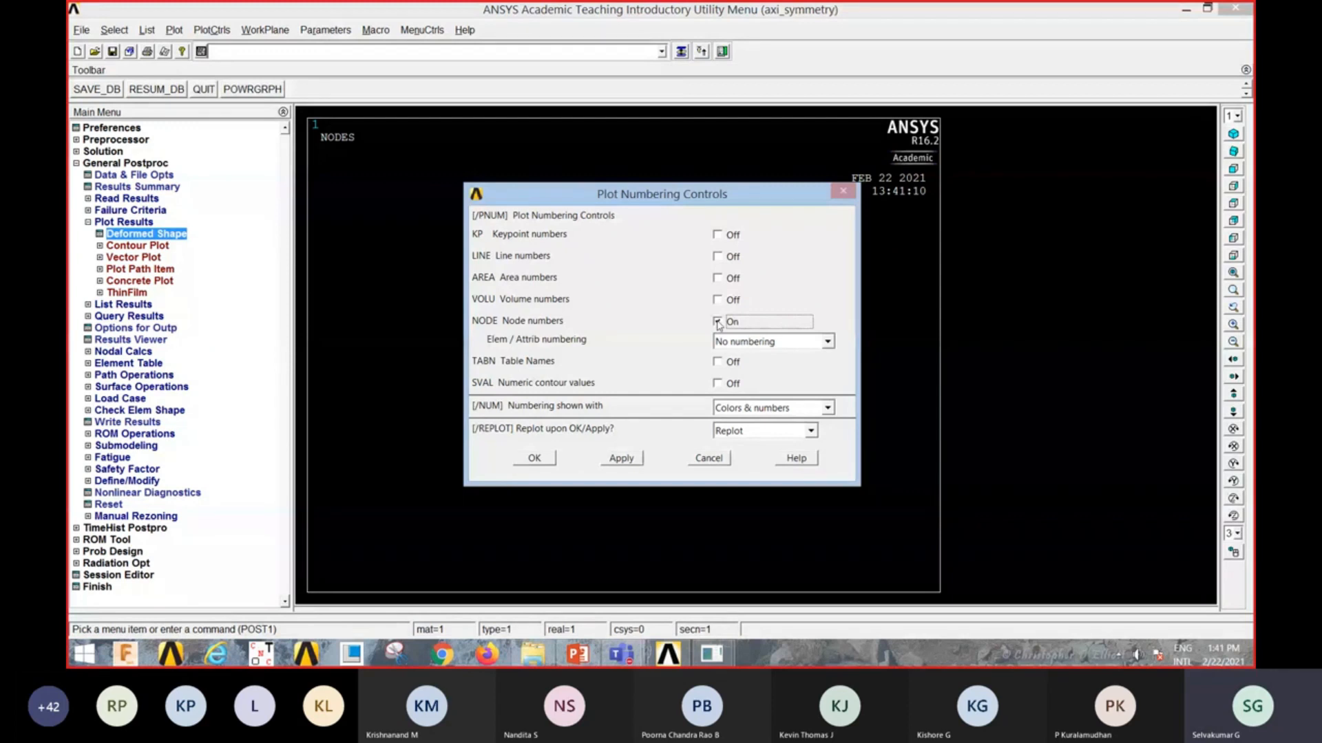
pyautogui.click(766, 341)
pyautogui.click(751, 366)
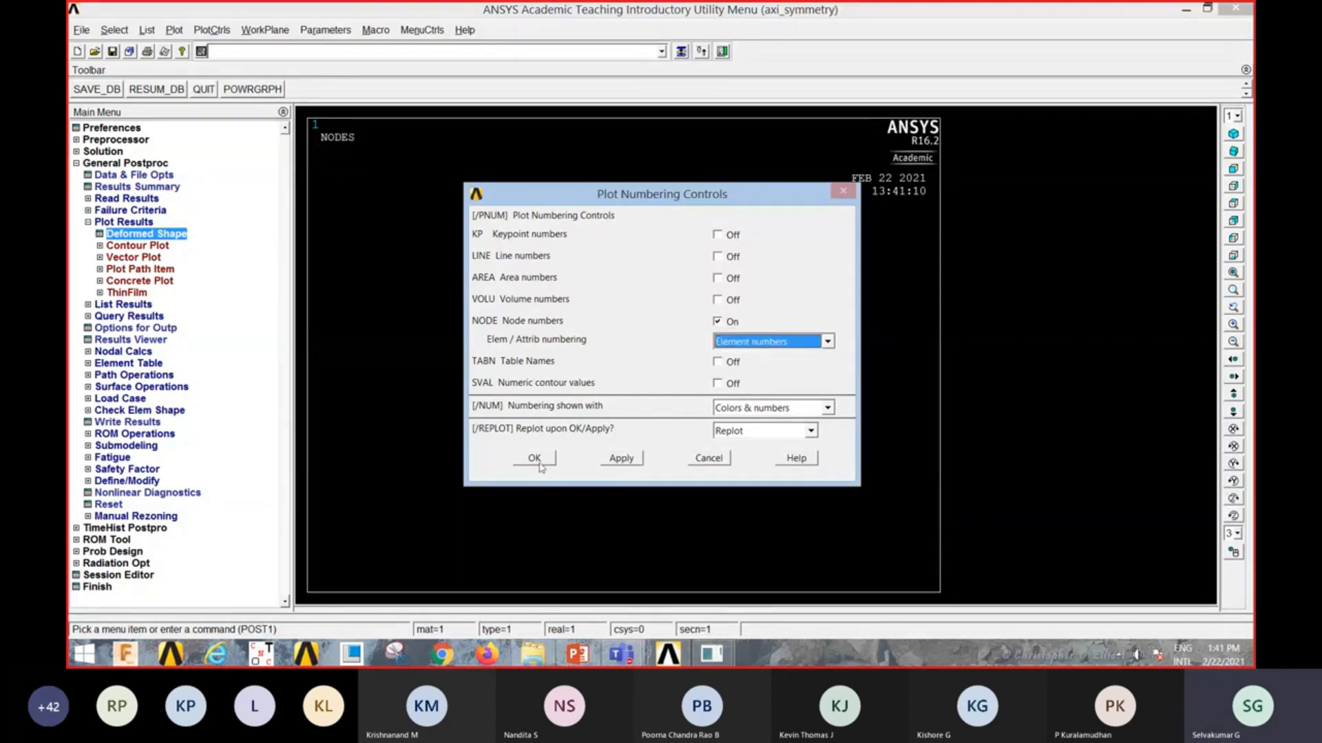
pyautogui.click(535, 458)
pyautogui.scroll(3, 689, 413)
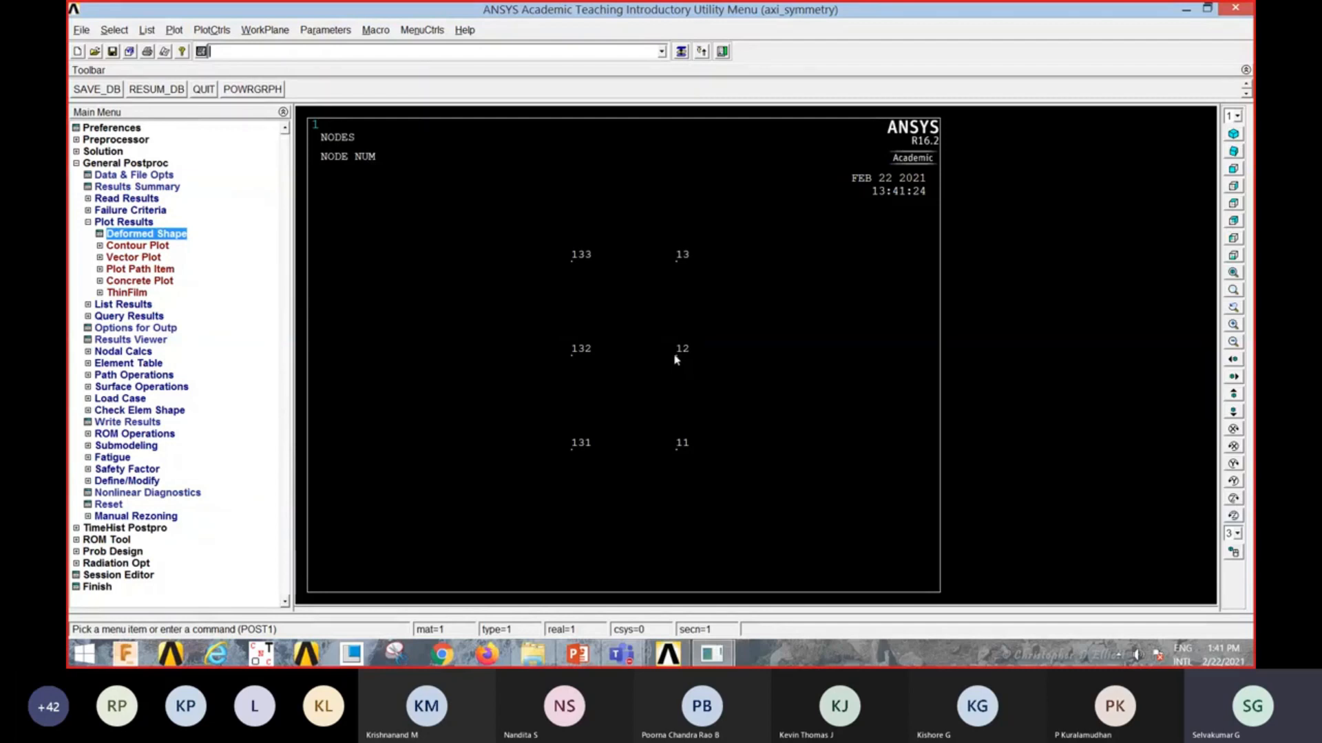
# Step: List the nodal solution for von Mises stress at the selected mid-height nodes, examine the values and close the listing
pyautogui.click(134, 305)
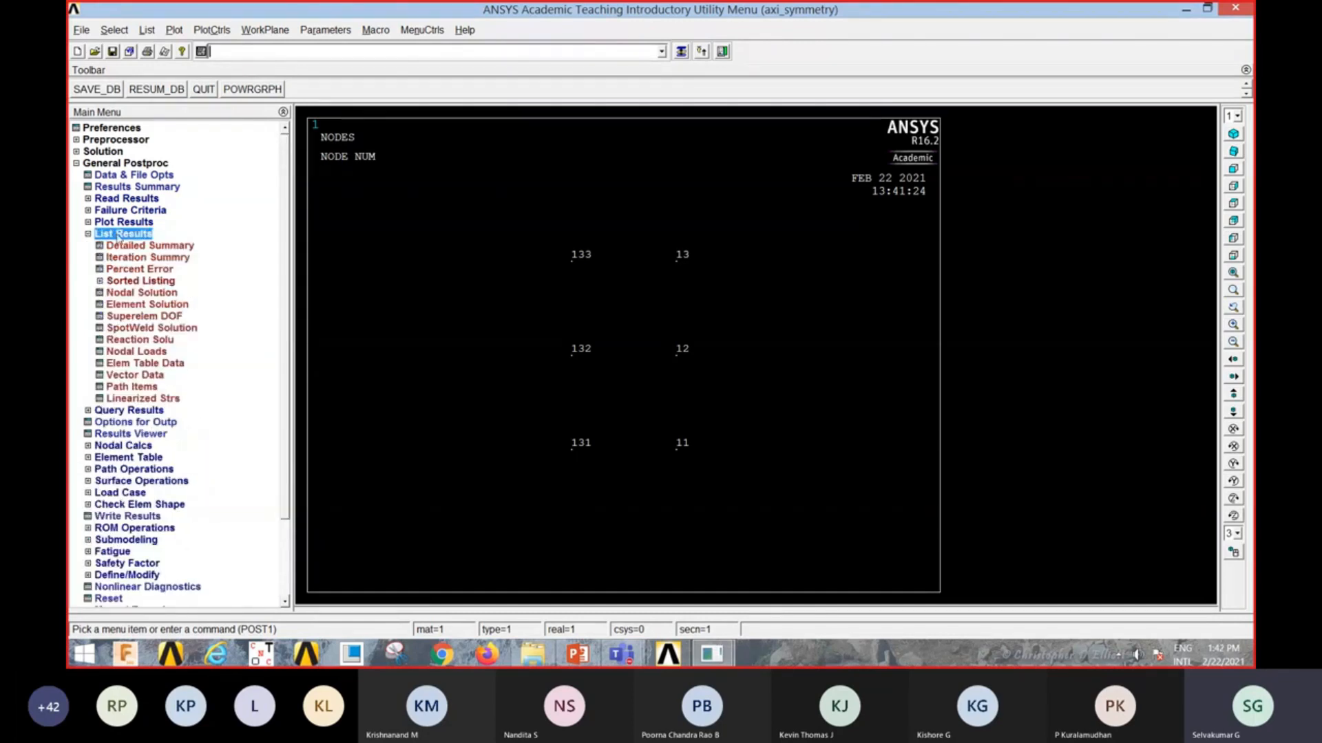
pyautogui.click(141, 293)
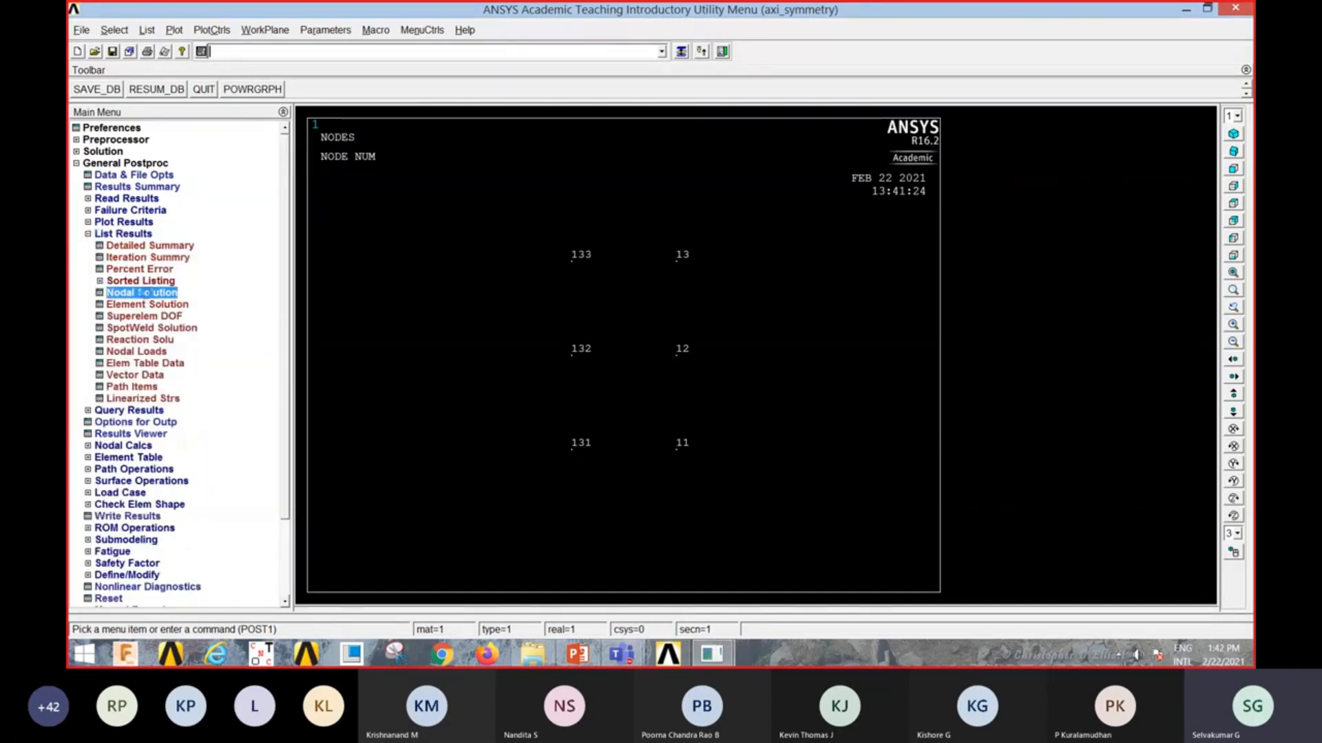
pyautogui.click(590, 287)
pyautogui.scroll(-3, 621, 328)
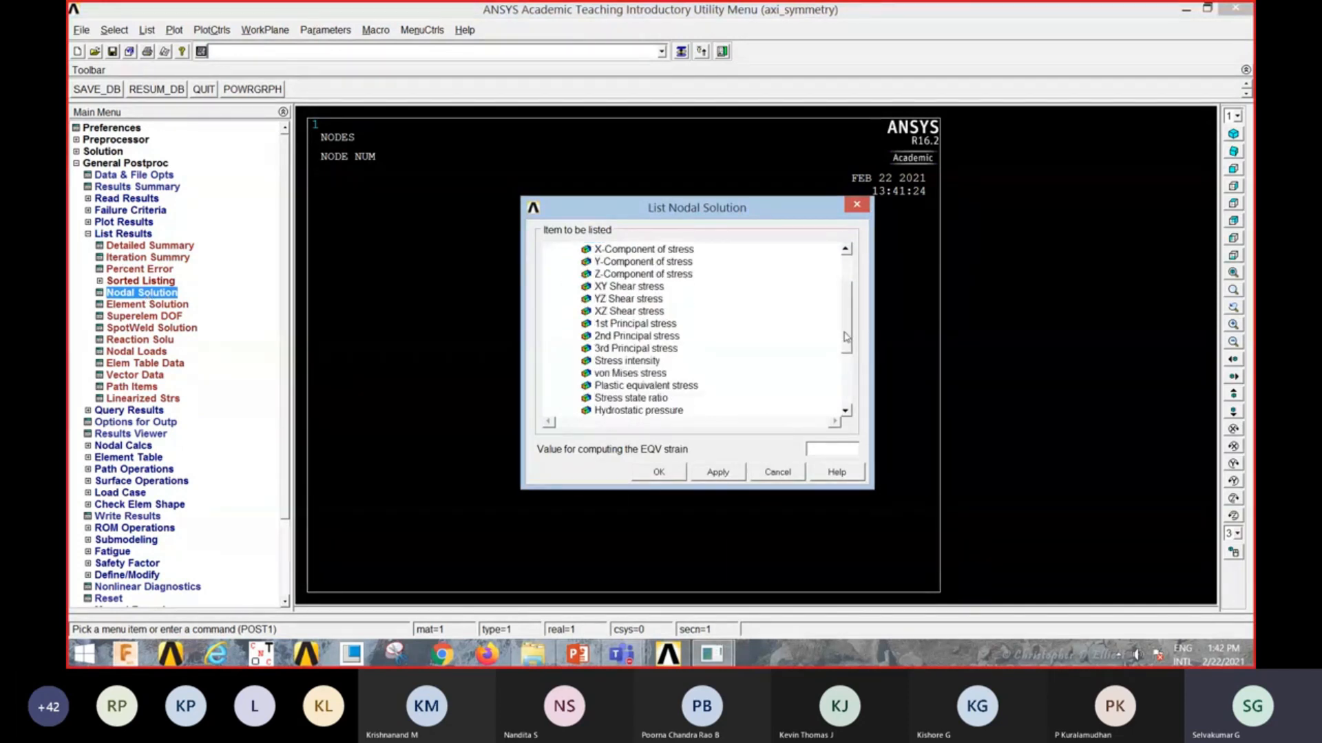
pyautogui.click(621, 325)
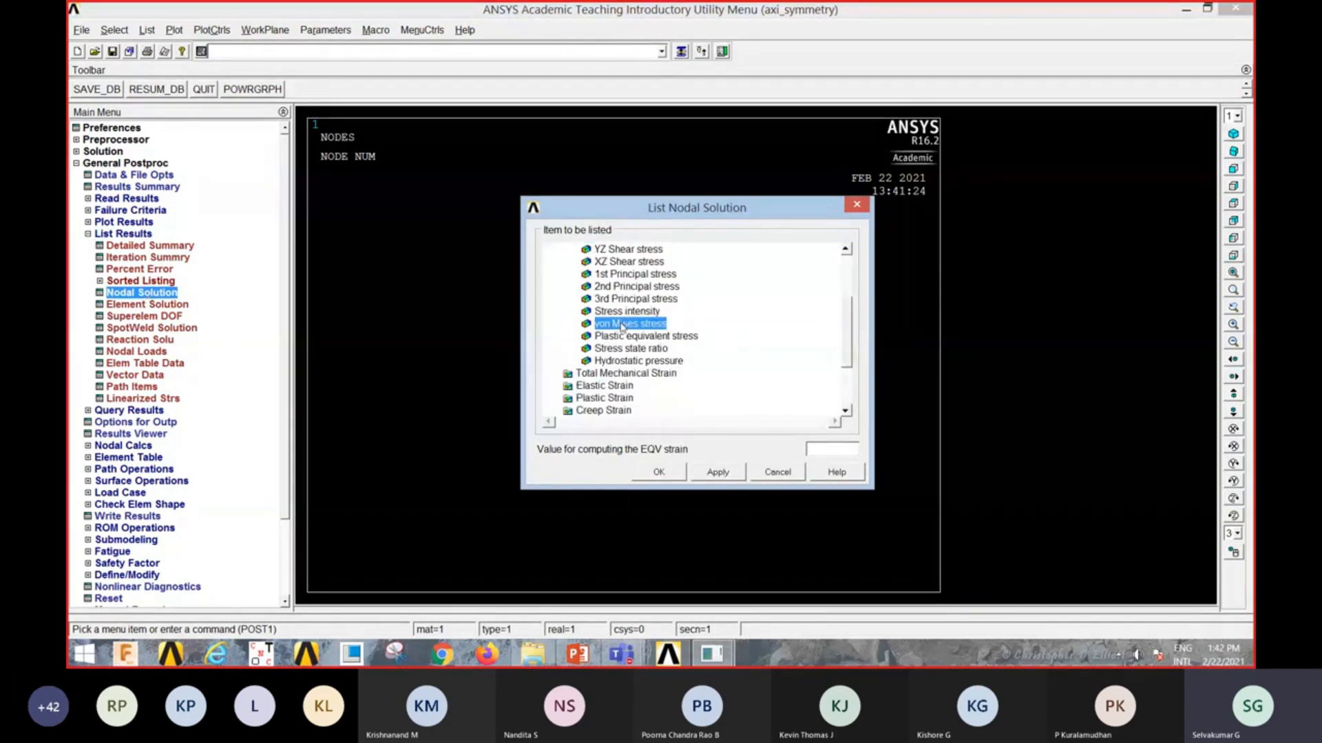
pyautogui.click(658, 473)
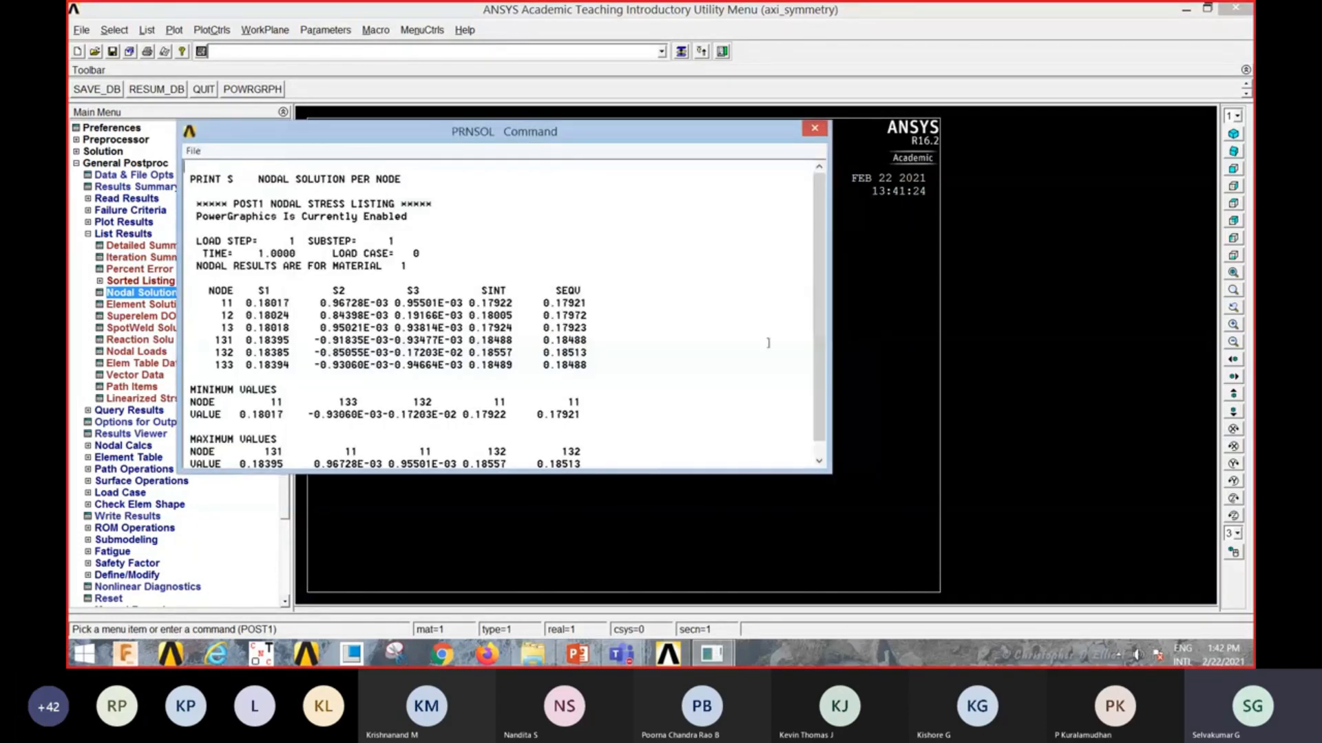
pyautogui.scroll(-1, 769, 342)
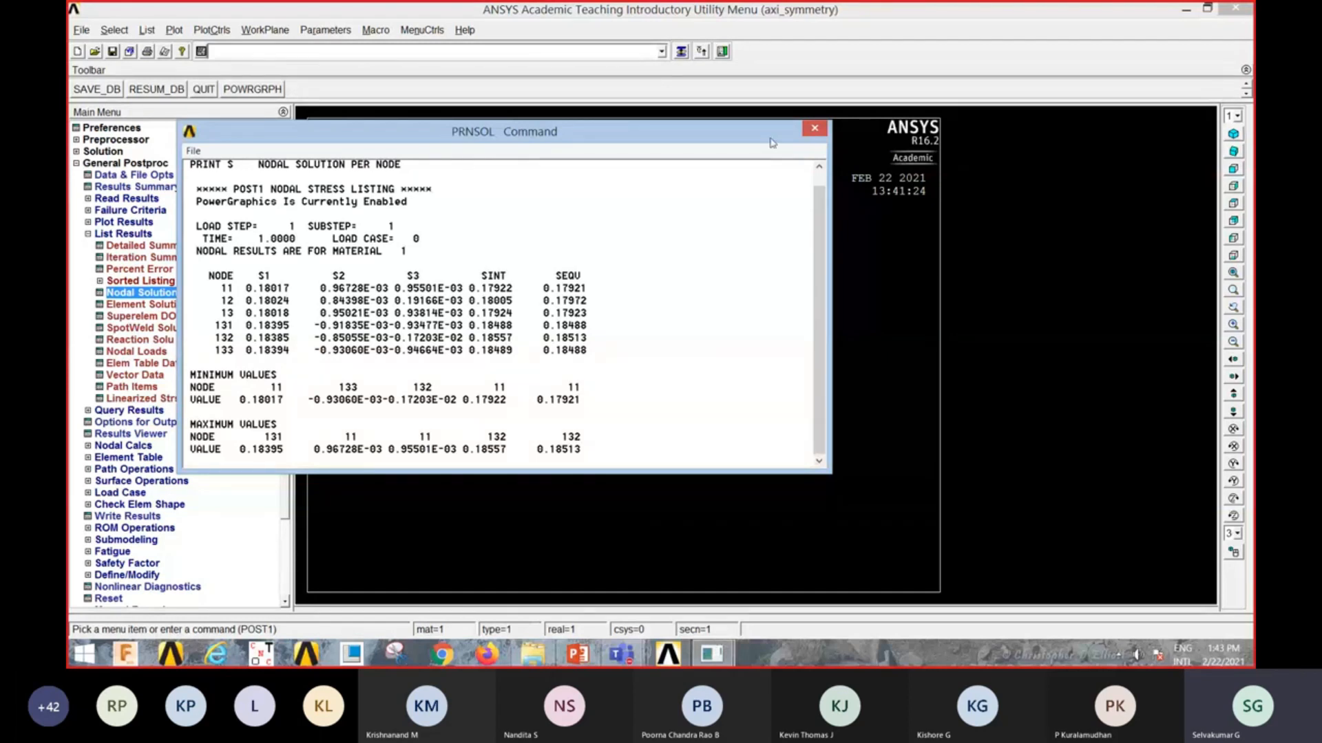
pyautogui.click(814, 130)
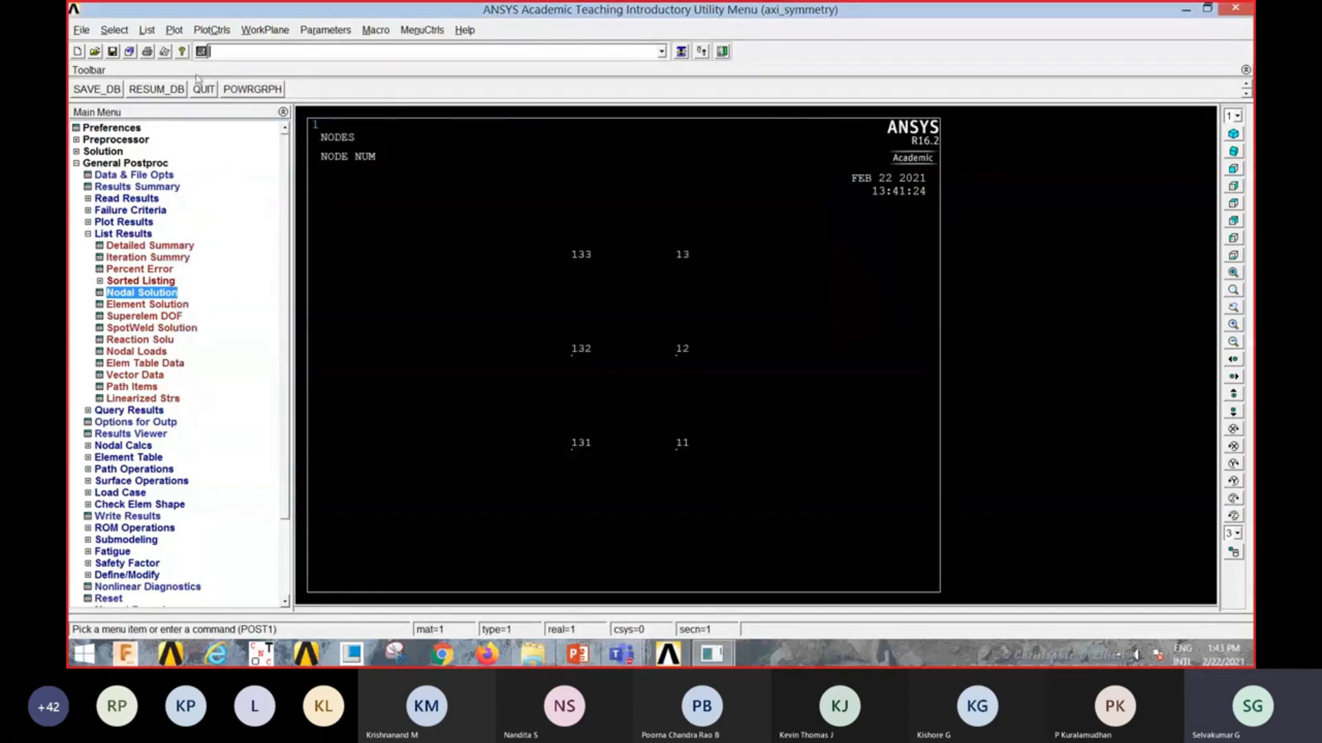
# Step: Plot the areas to display the whole cylinder cross-section
pyautogui.click(174, 30)
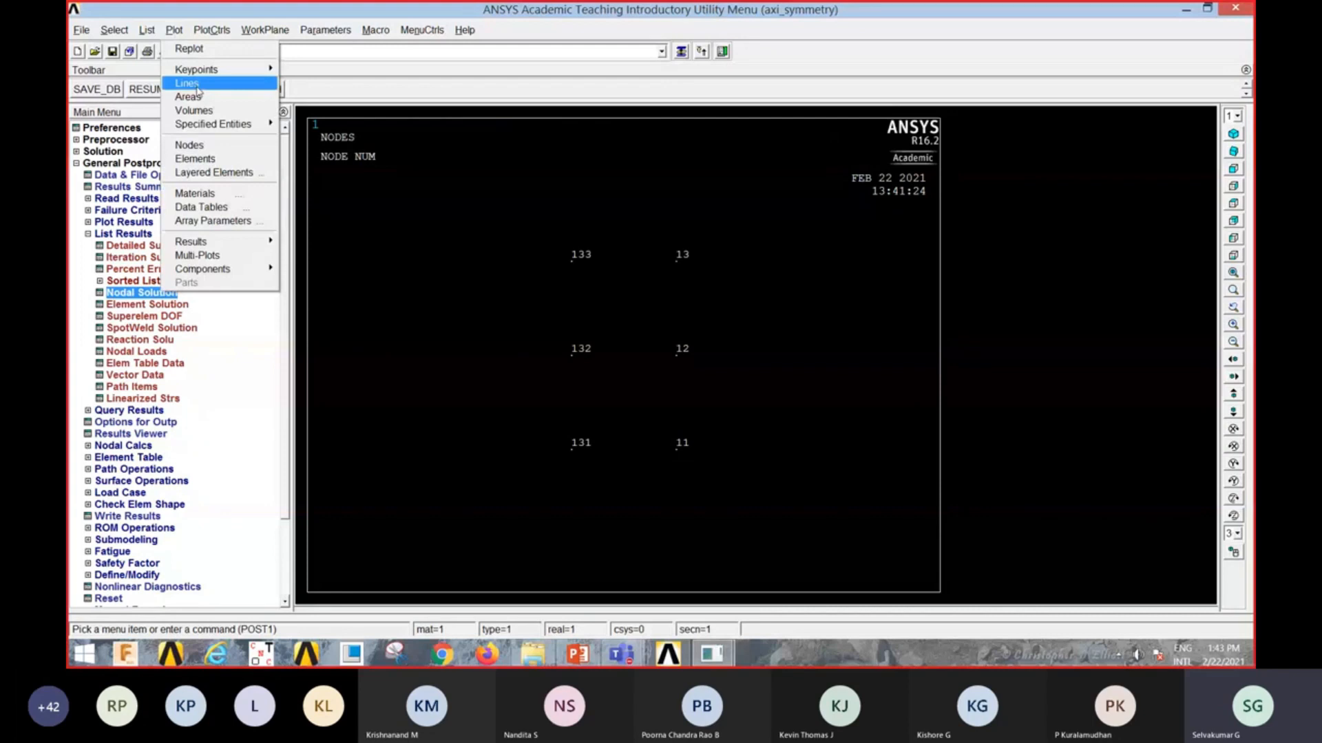
pyautogui.click(193, 97)
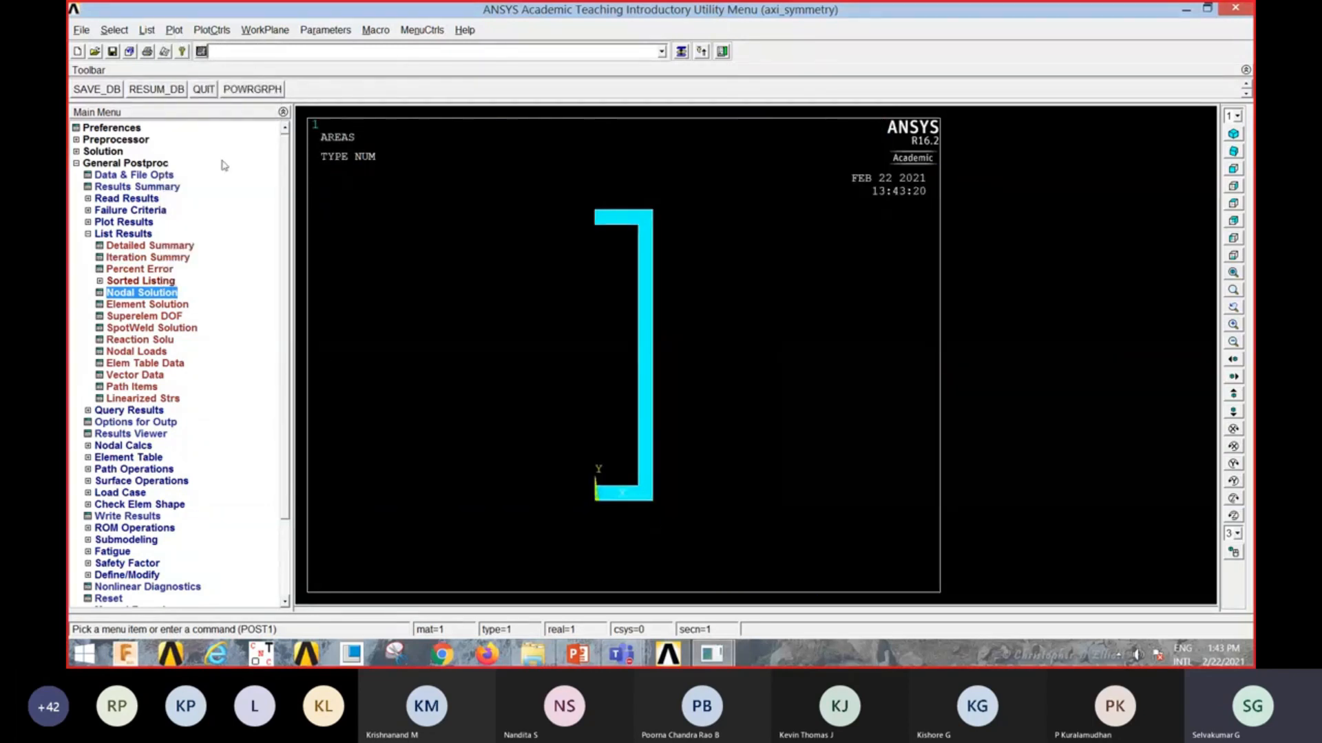
# Step: Plot the von Mises stress contour from the nodal solution on the deformed cylinder cross-section
pyautogui.click(125, 223)
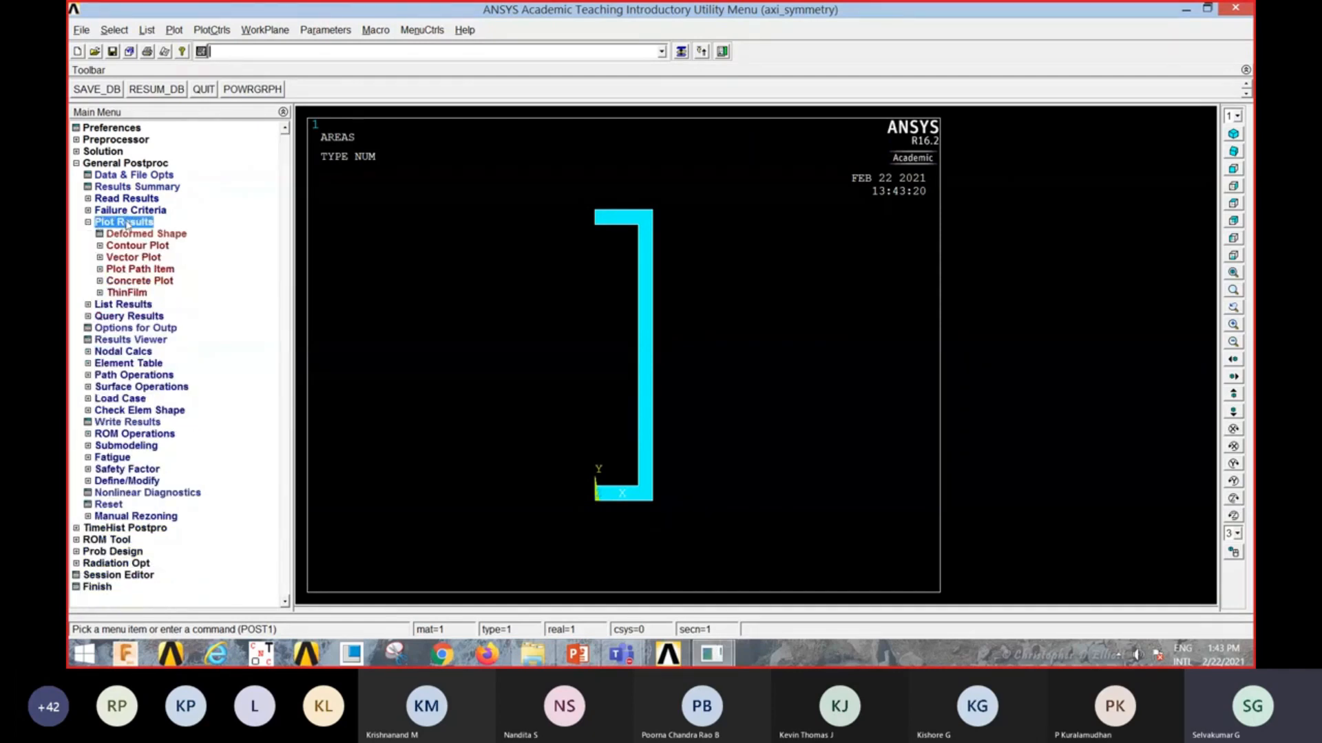
pyautogui.click(138, 246)
pyautogui.click(145, 258)
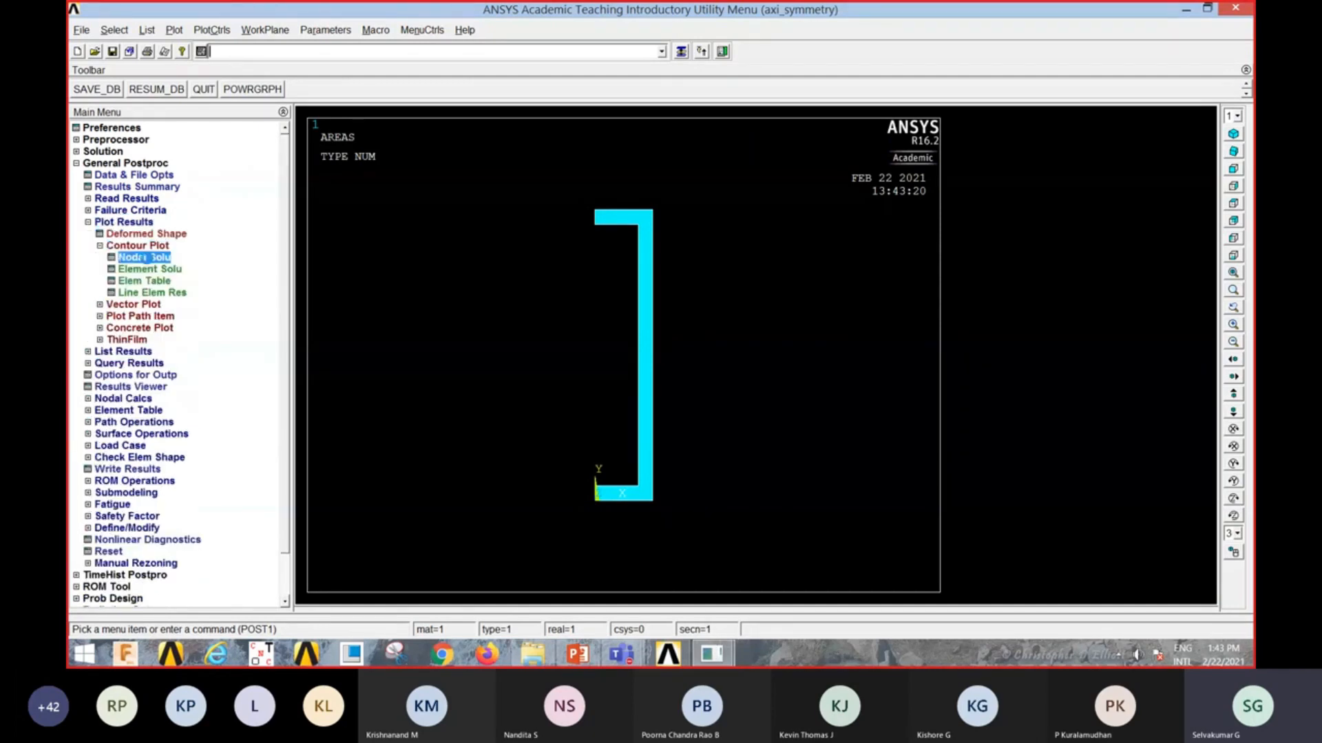
pyautogui.click(532, 209)
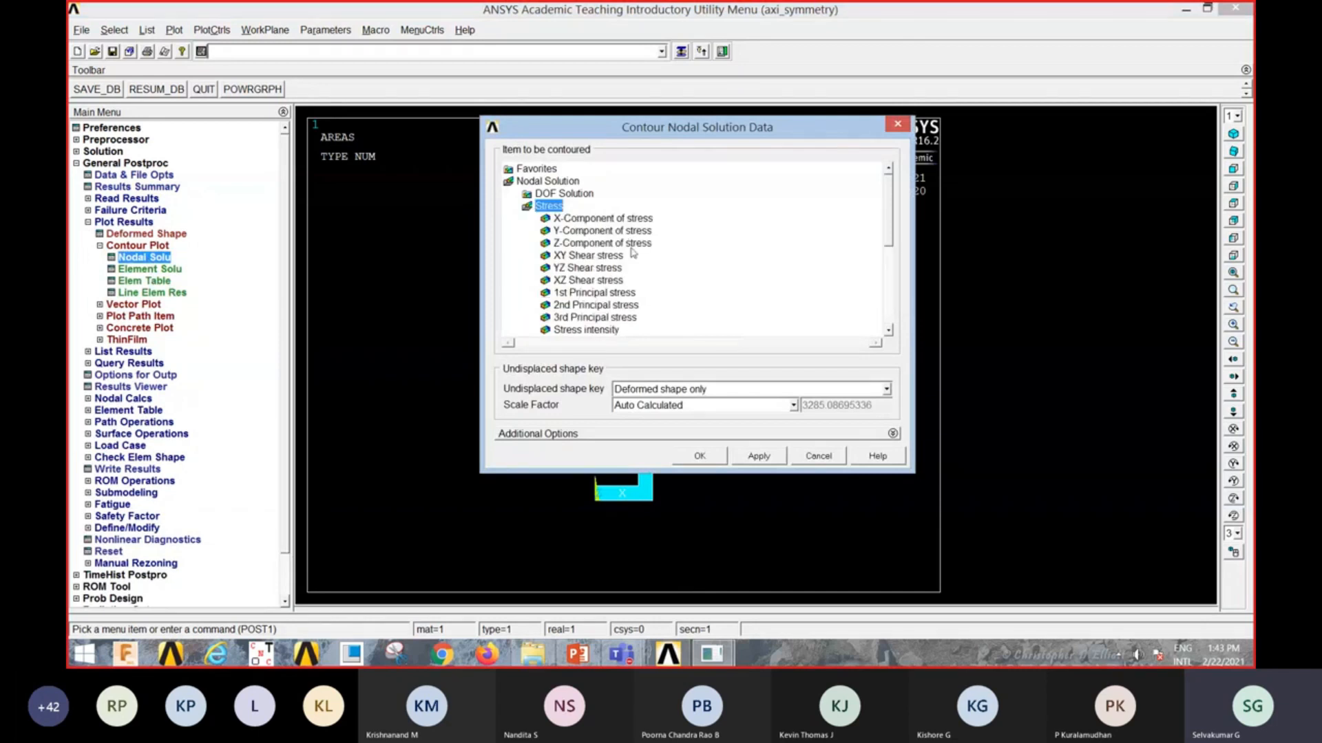
pyautogui.moveTo(889, 247); pyautogui.dragTo(888, 280)
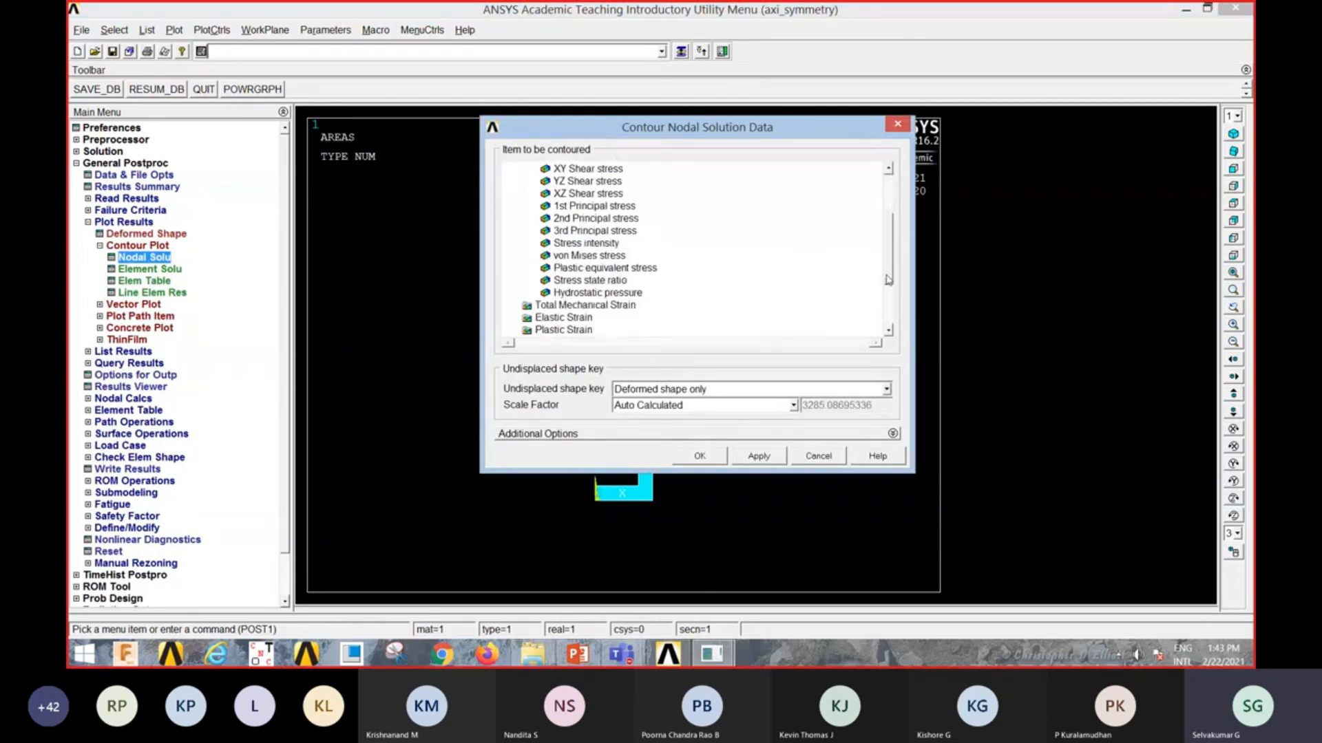
pyautogui.click(604, 256)
pyautogui.click(701, 457)
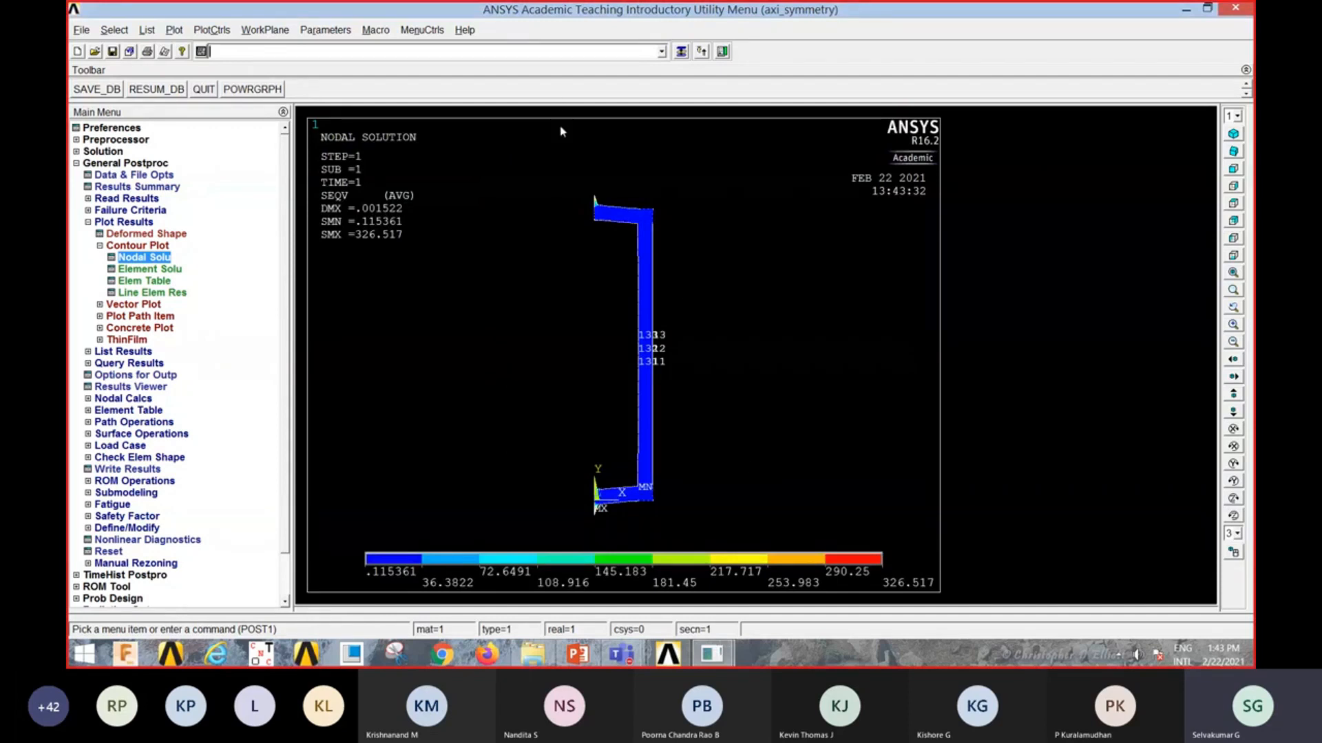
# Step: Expand the 2D axisymmetric stress plot into a three-quarter cylinder and show it in isometric view
pyautogui.click(206, 32)
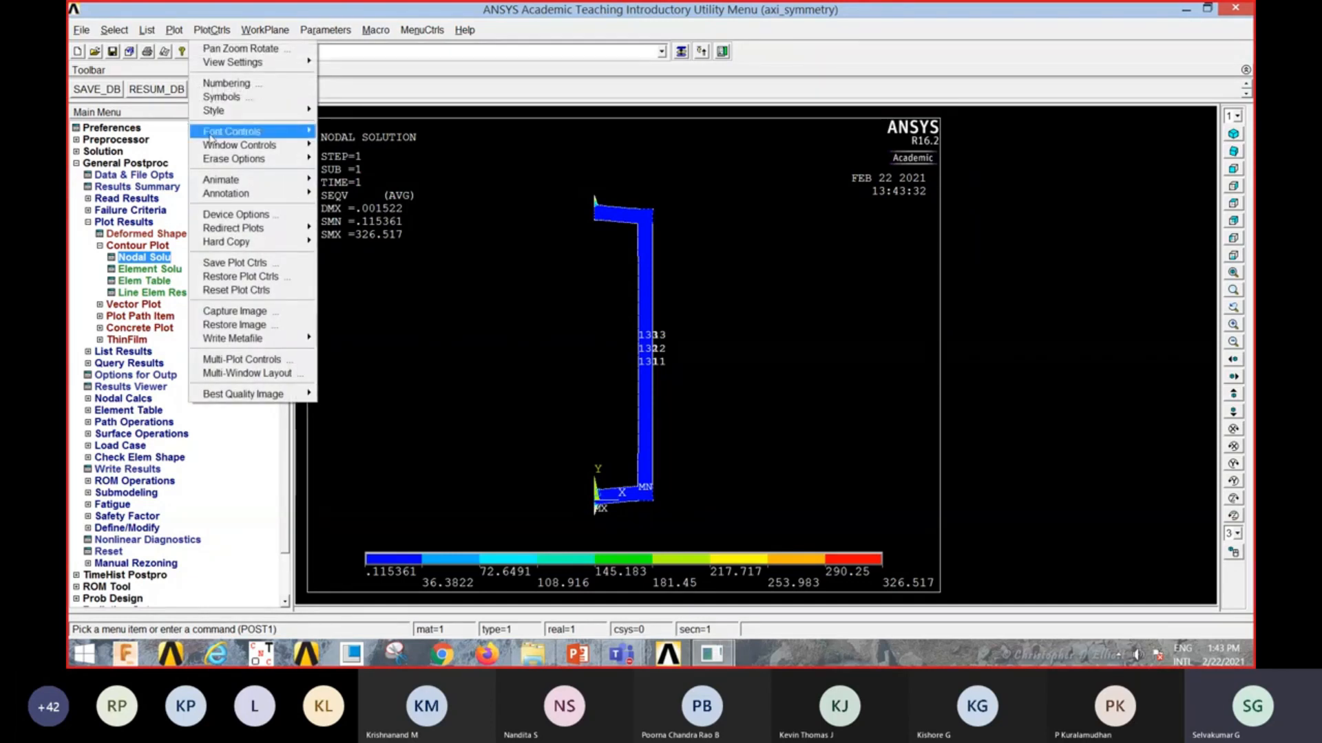
pyautogui.moveTo(226, 113)
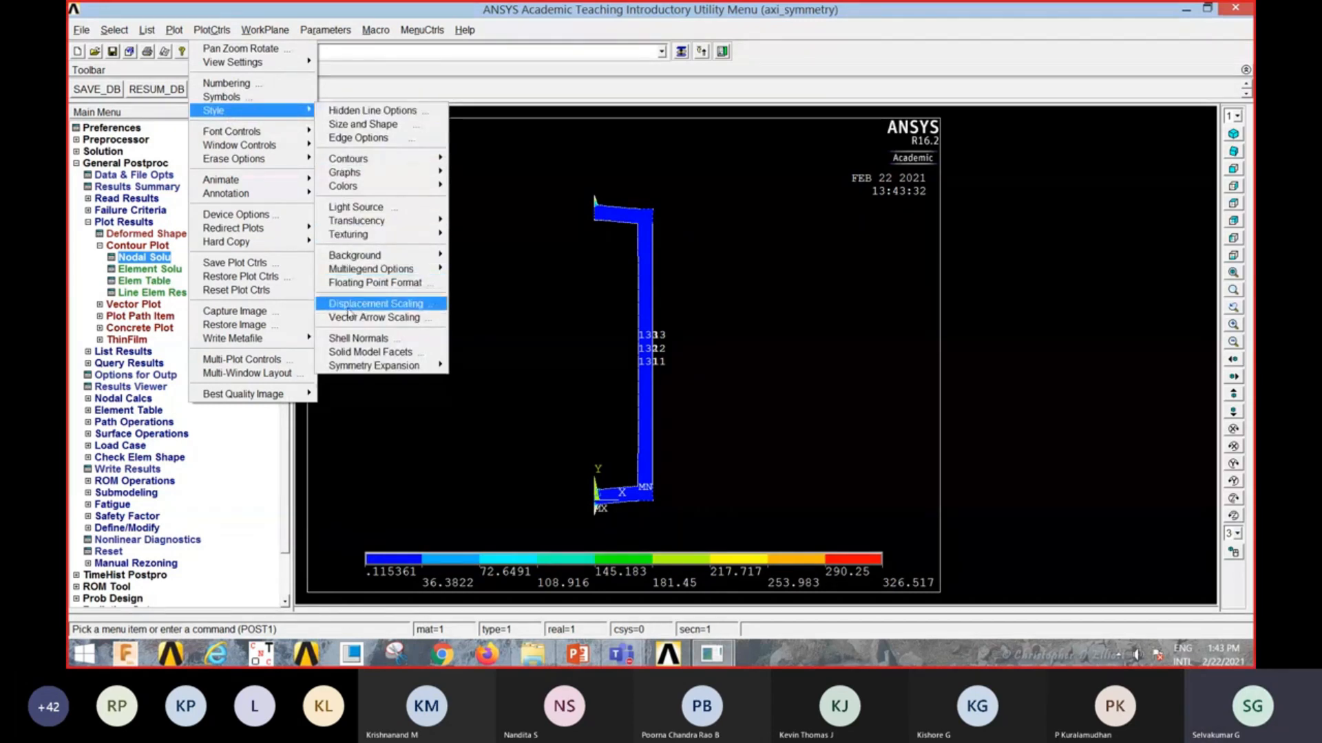
pyautogui.moveTo(351, 367)
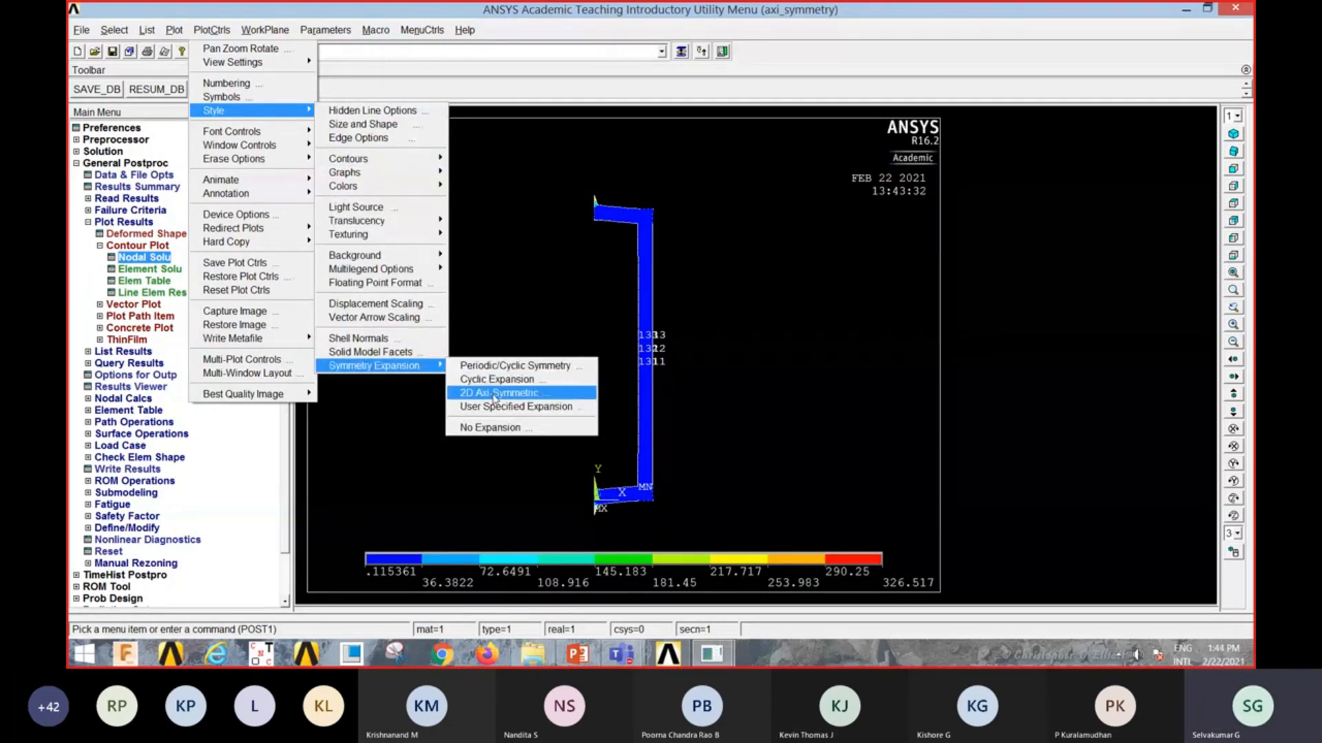
pyautogui.click(495, 394)
pyautogui.click(719, 317)
pyautogui.click(547, 425)
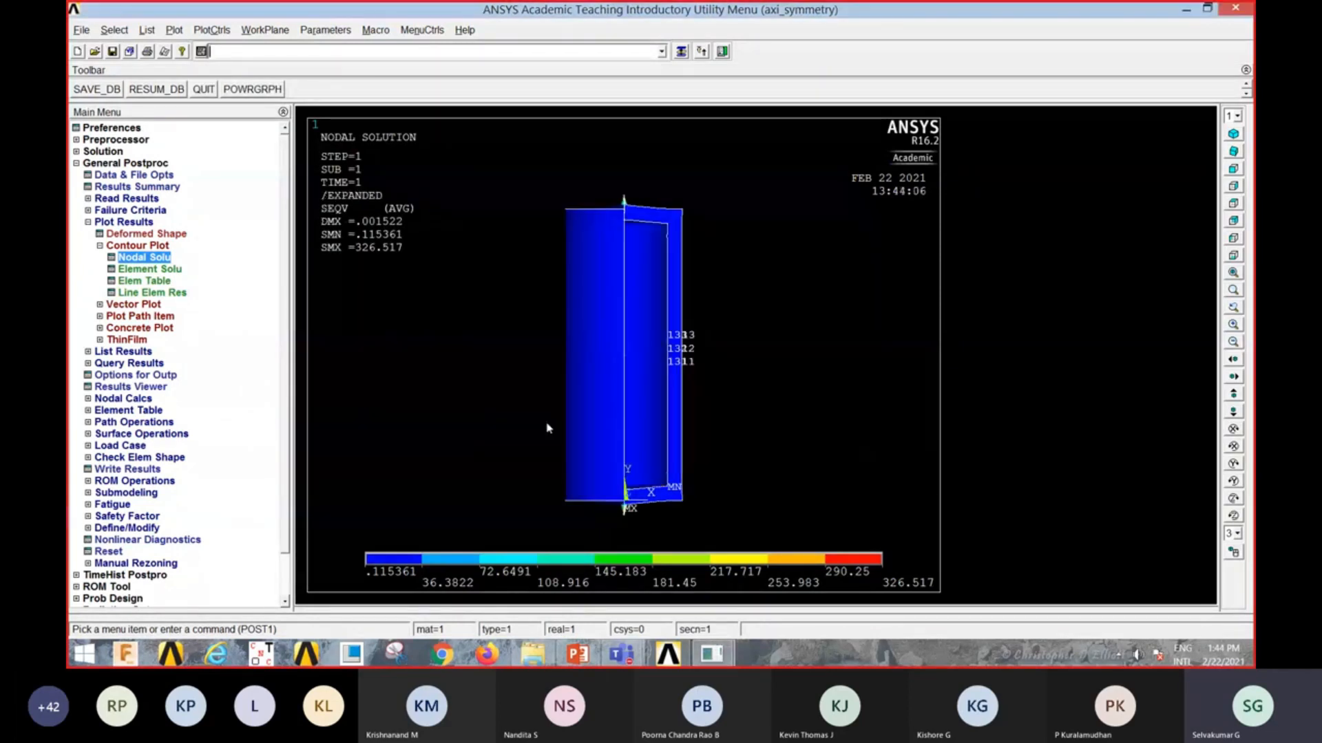
pyautogui.click(1236, 153)
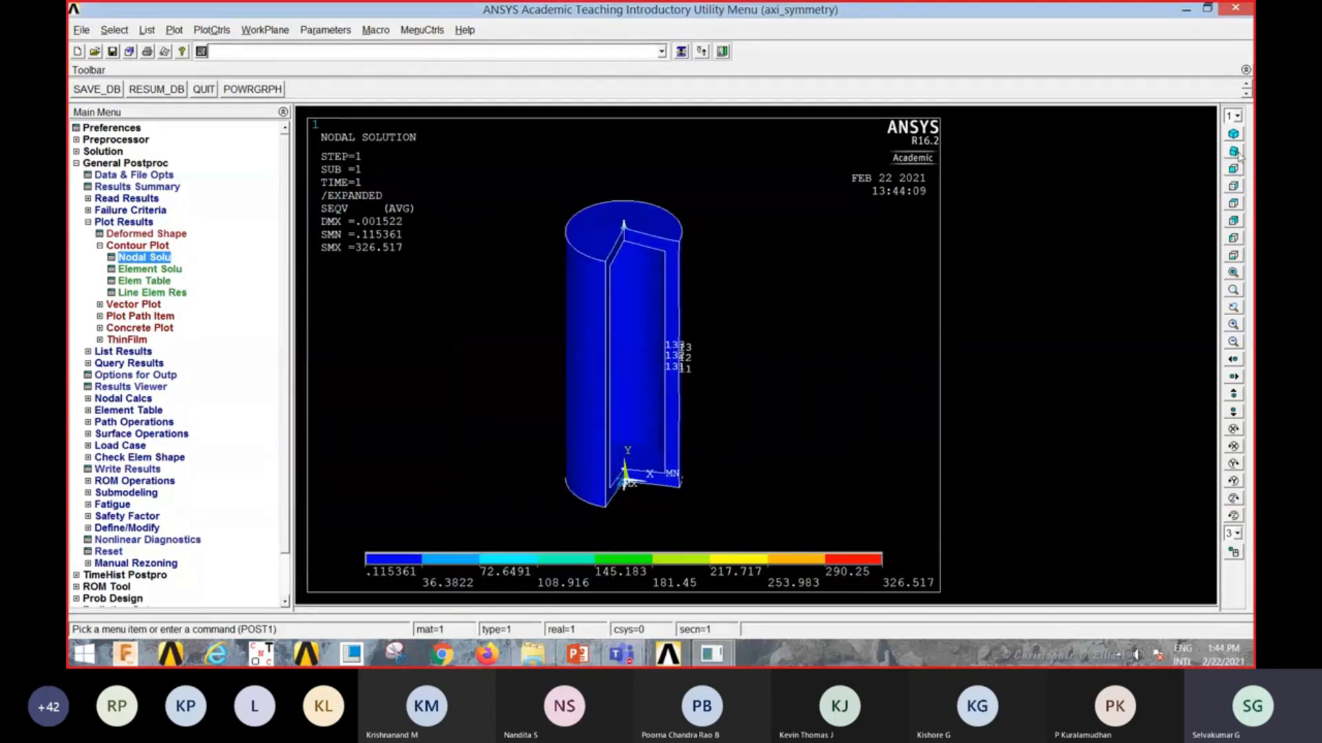
pyautogui.click(1235, 134)
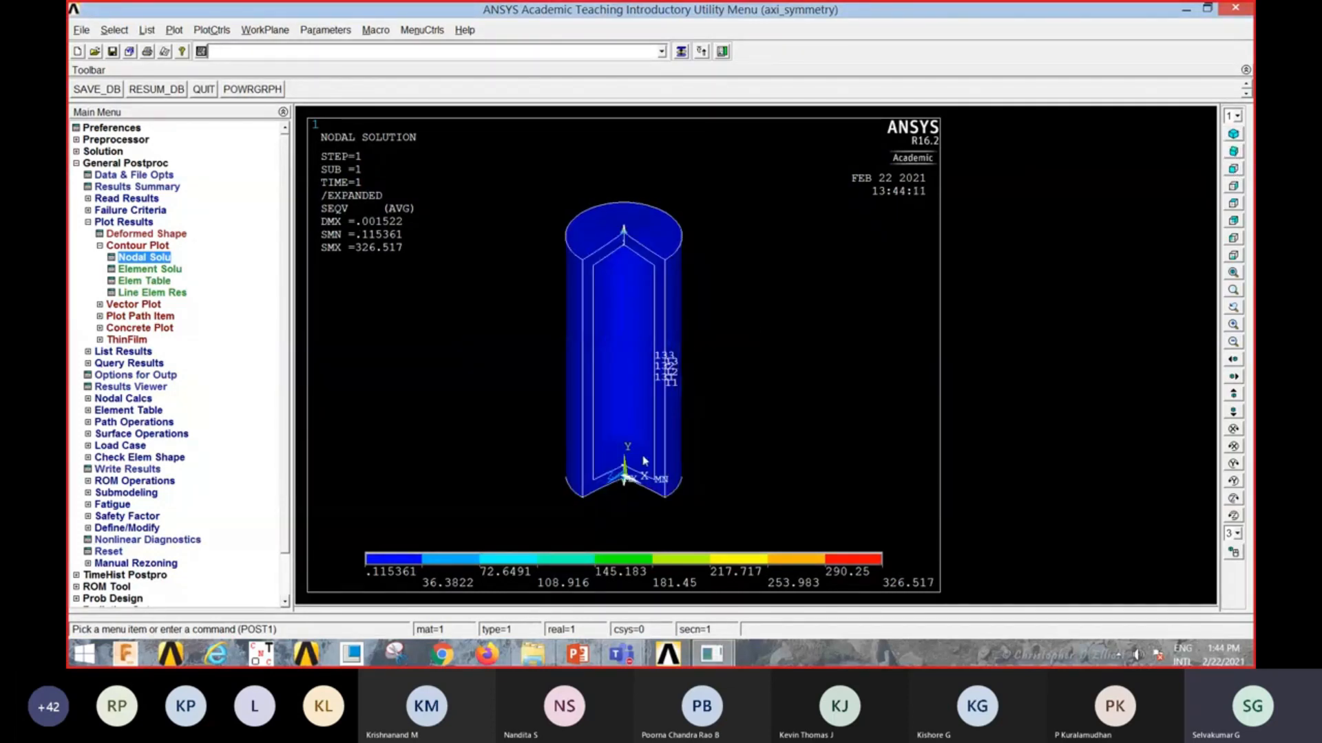
pyautogui.scroll(5, 633, 467)
pyautogui.scroll(-3, 633, 467)
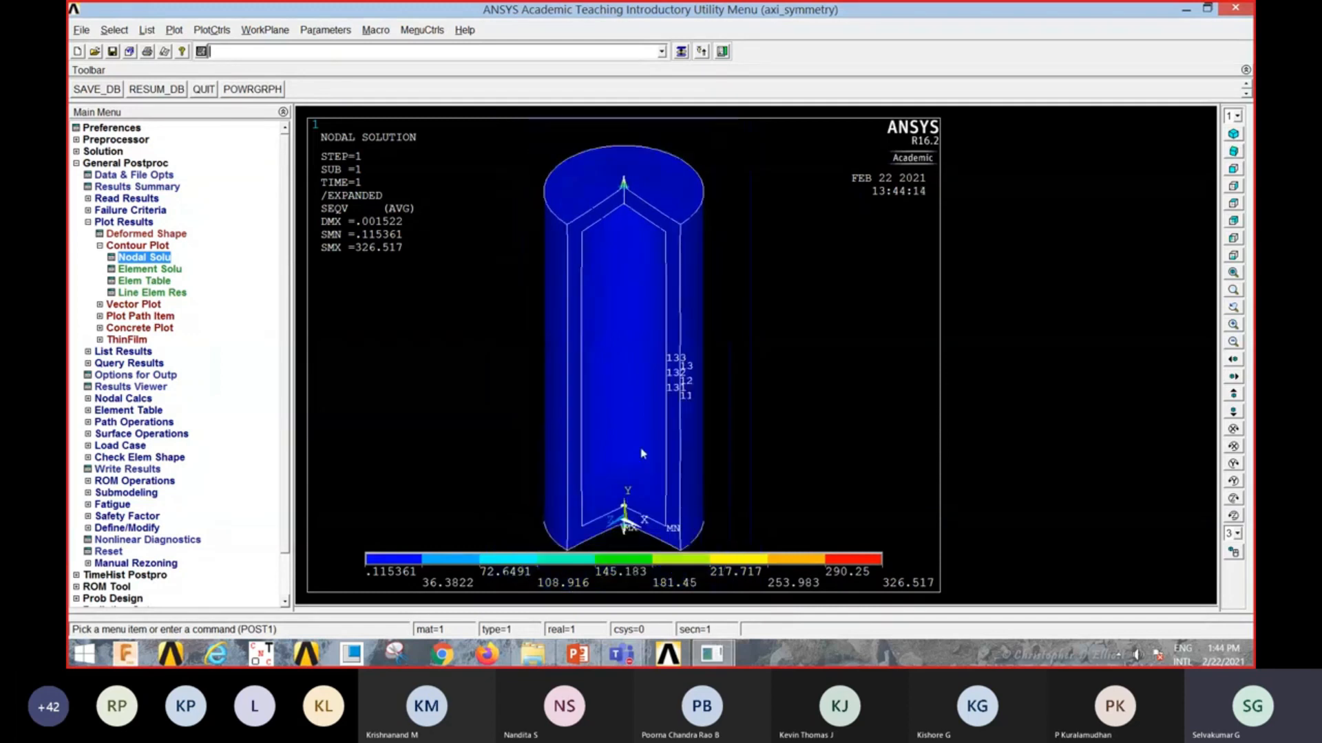
# Step: Examine the von Mises contour on the expanded cylinder, inspecting the centre of the upper end cap and the whole body
pyautogui.click(1233, 552)
pyautogui.moveTo(746, 199); pyautogui.dragTo(743, 360)
pyautogui.moveTo(743, 360); pyautogui.dragTo(785, 143, button='right')
pyautogui.moveTo(785, 143); pyautogui.dragTo(785, 144, button='middle')
pyautogui.moveTo(585, 303); pyautogui.dragTo(744, 150, button='middle')
pyautogui.moveTo(485, 382); pyautogui.dragTo(359, 420, button='middle')
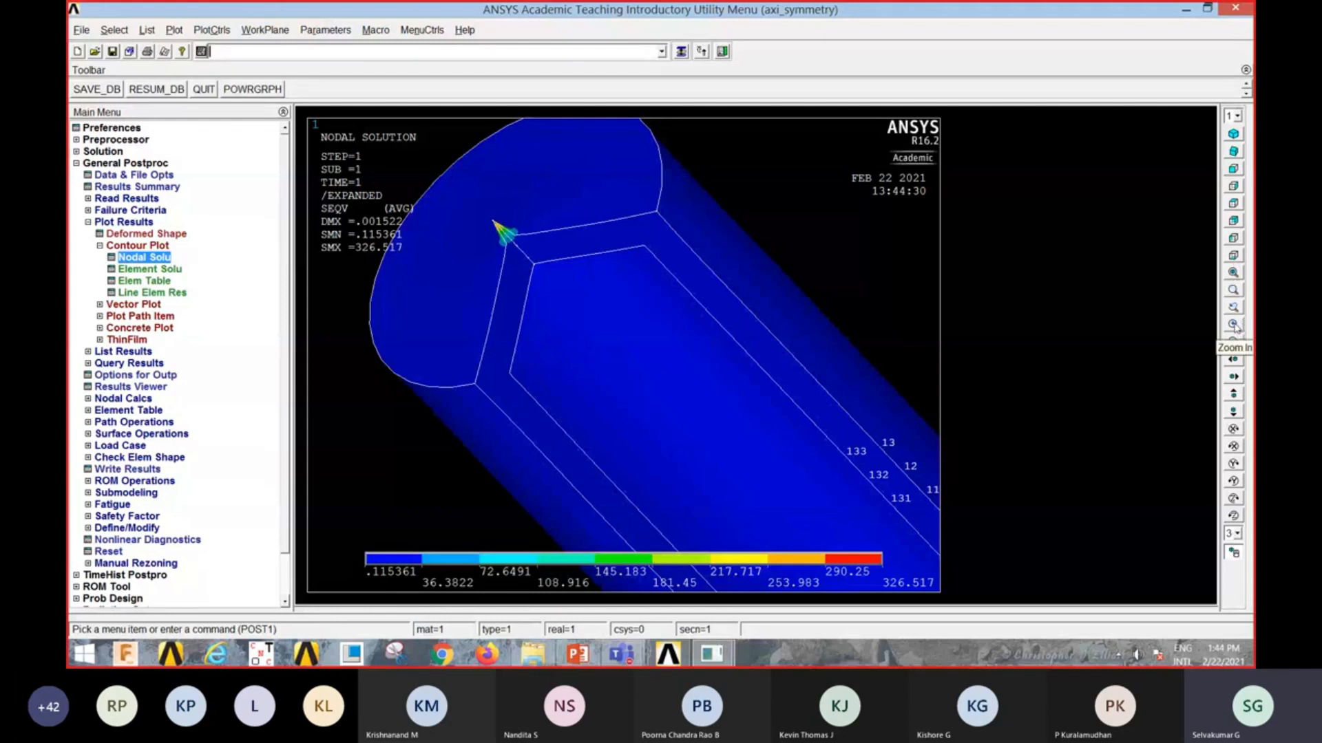
pyautogui.click(1233, 325)
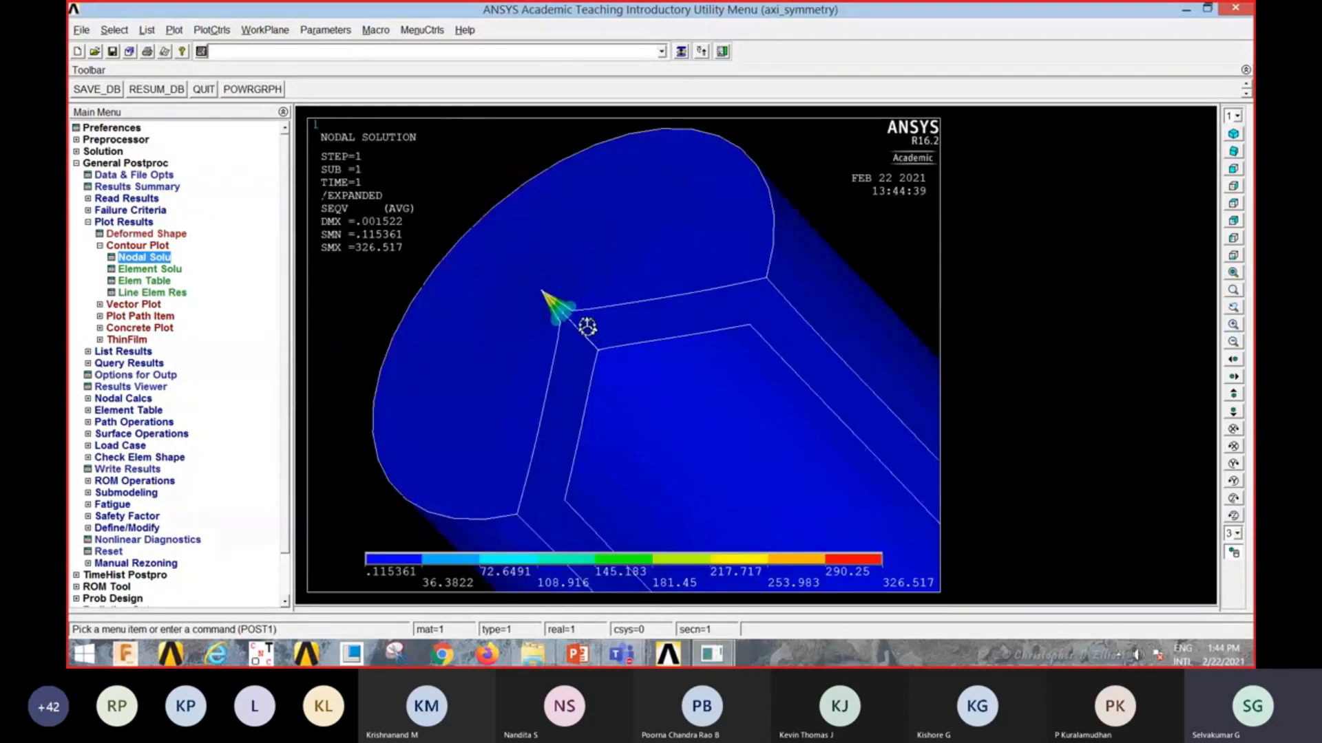
pyautogui.scroll(4, 587, 323)
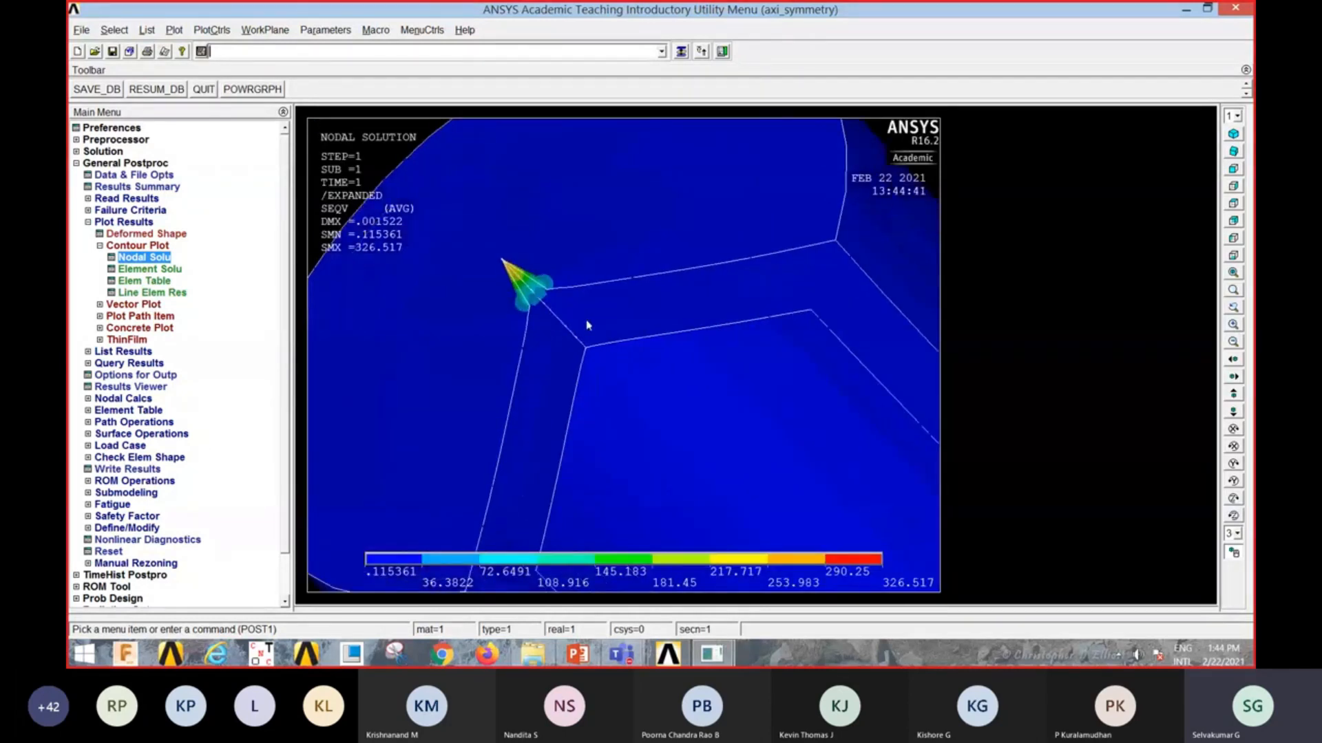
pyautogui.scroll(-5, 587, 324)
pyautogui.scroll(-1, 555, 302)
pyautogui.scroll(-5, 586, 320)
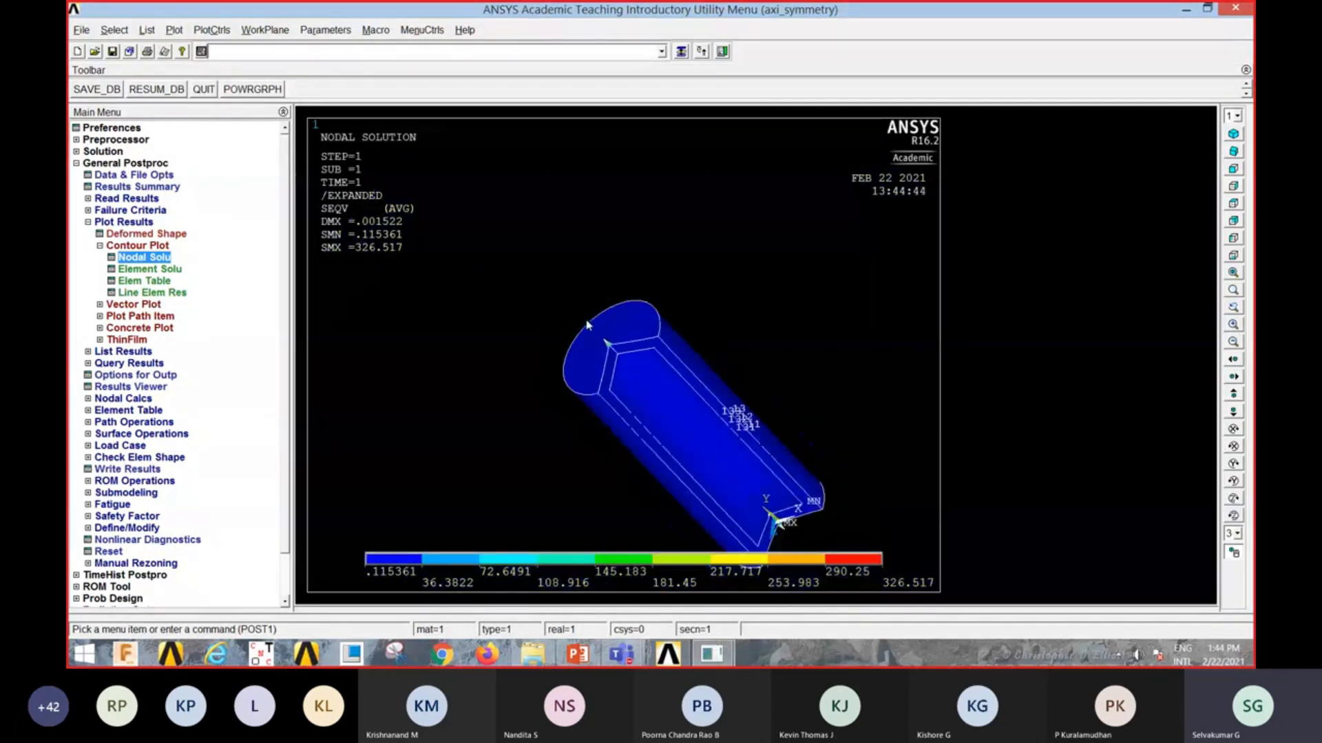
pyautogui.scroll(-1, 596, 313)
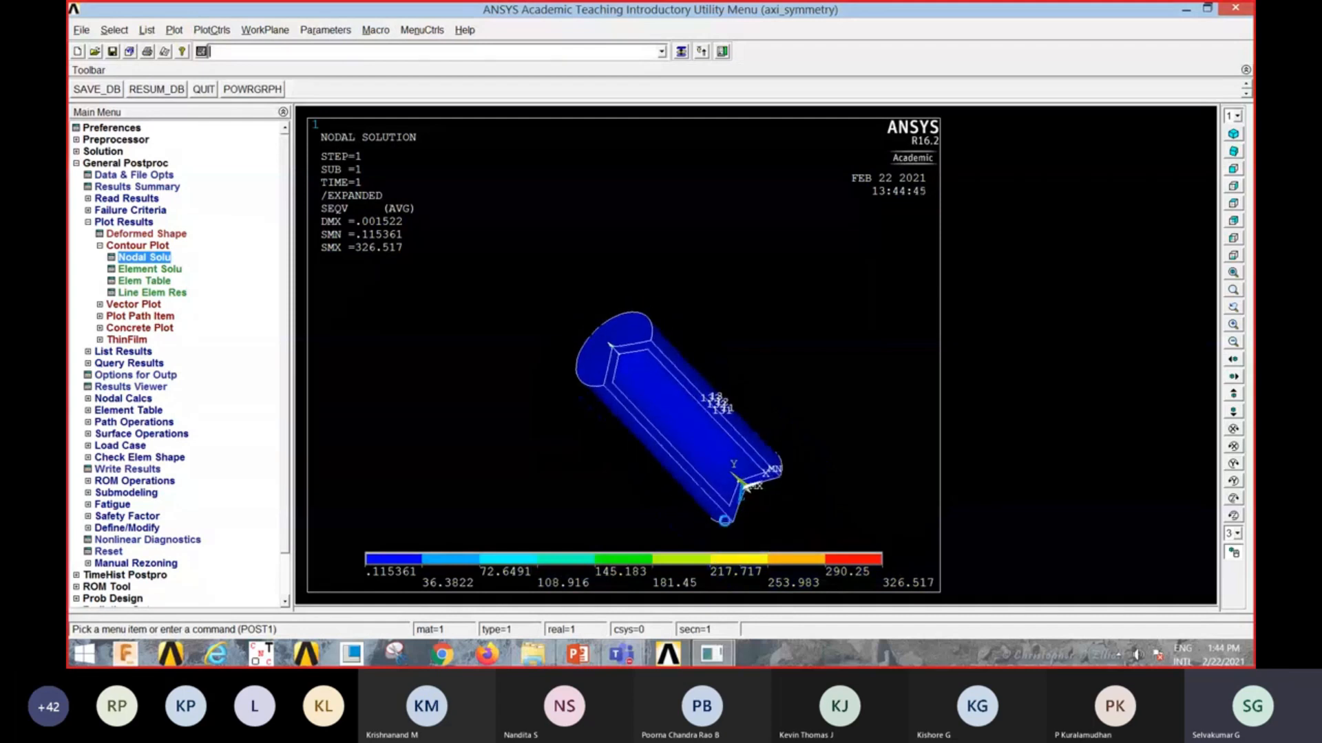
pyautogui.scroll(2, 610, 344)
# Step: Switch to the Microsoft Teams meeting window and stop the meeting recording
pyautogui.moveTo(620, 657)
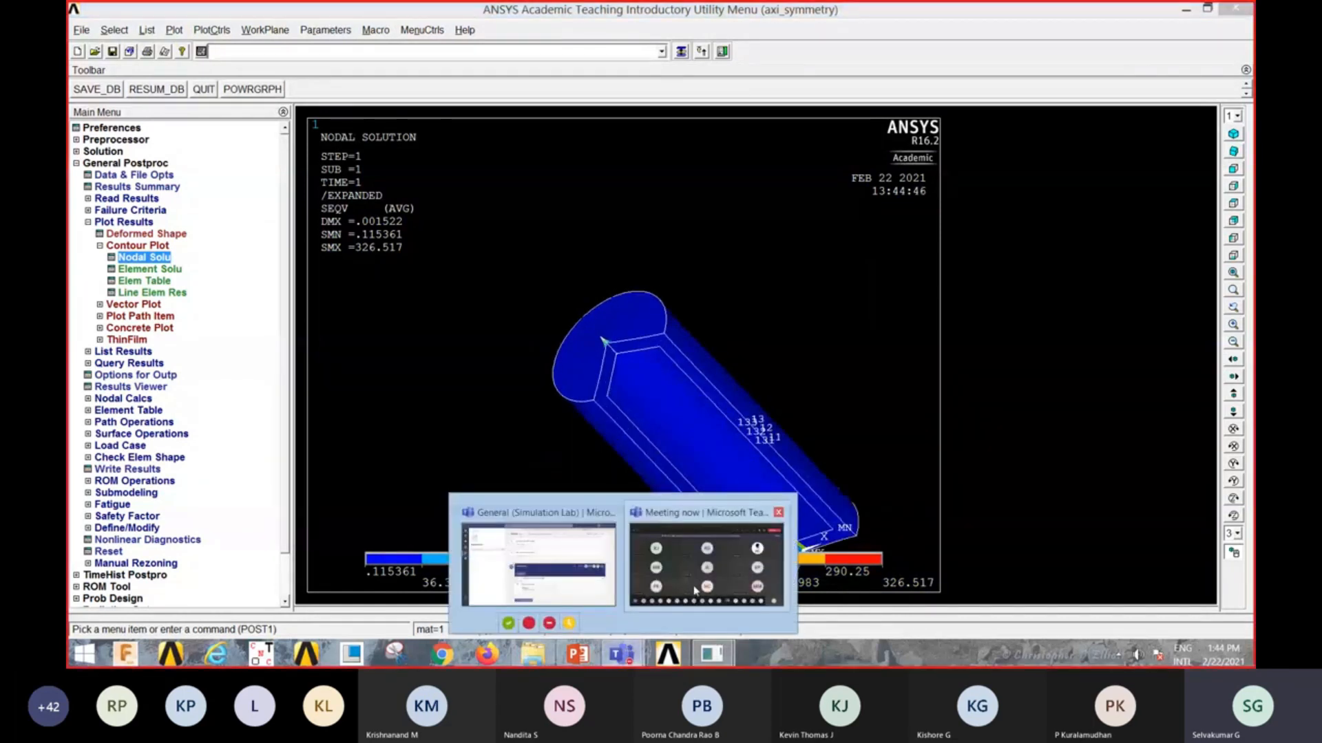
pyautogui.click(754, 547)
pyautogui.click(987, 62)
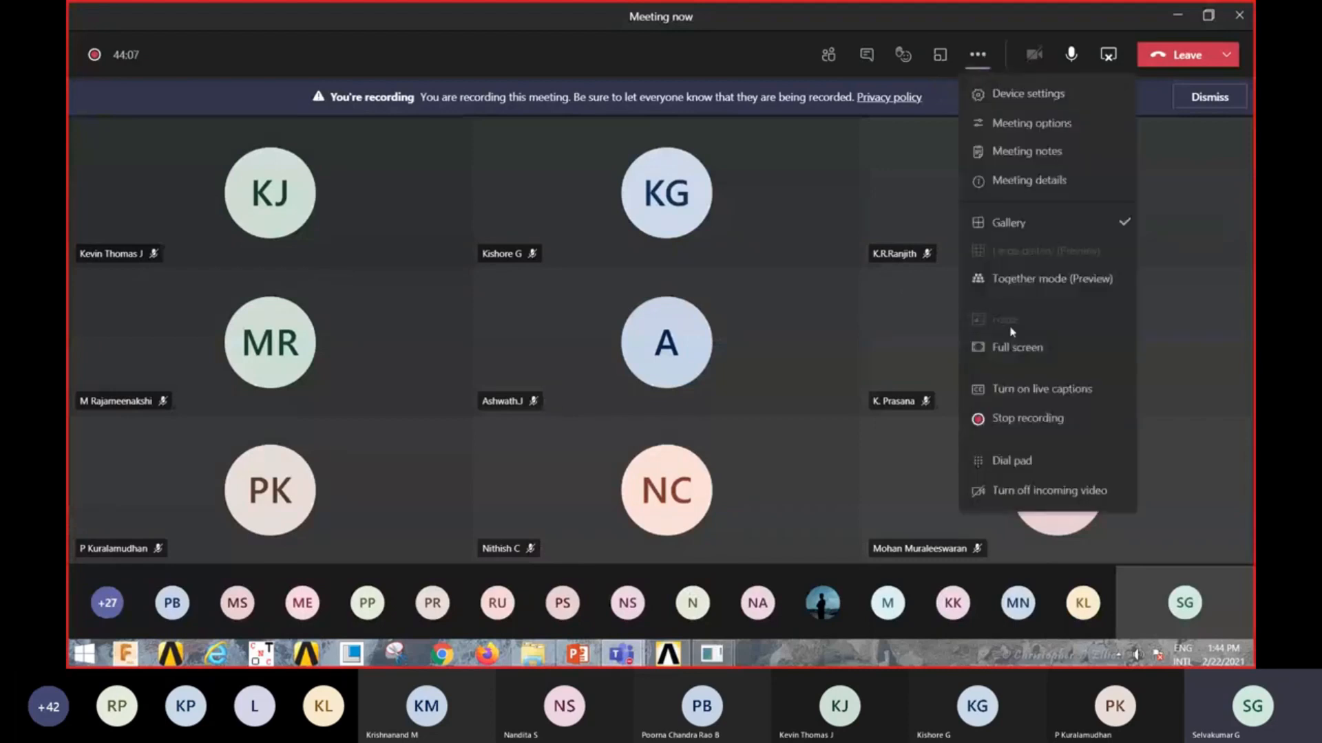
pyautogui.click(1016, 417)
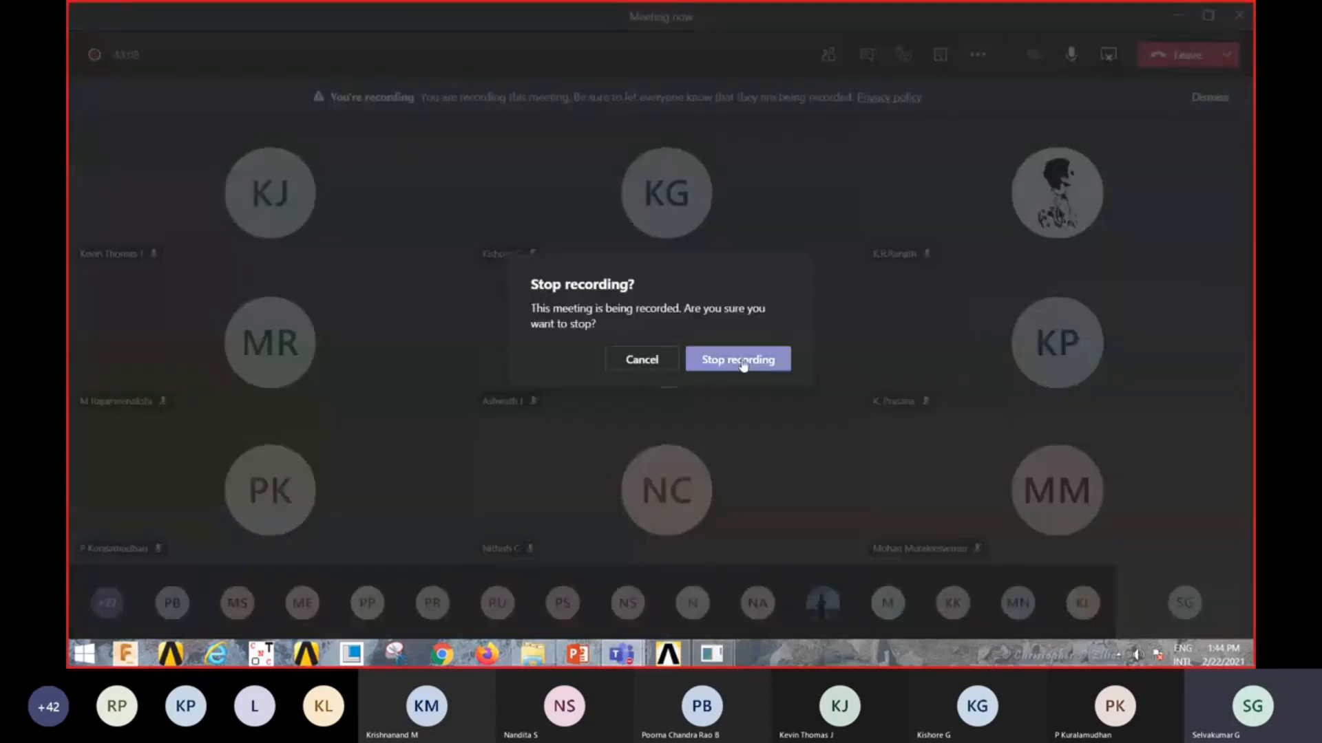